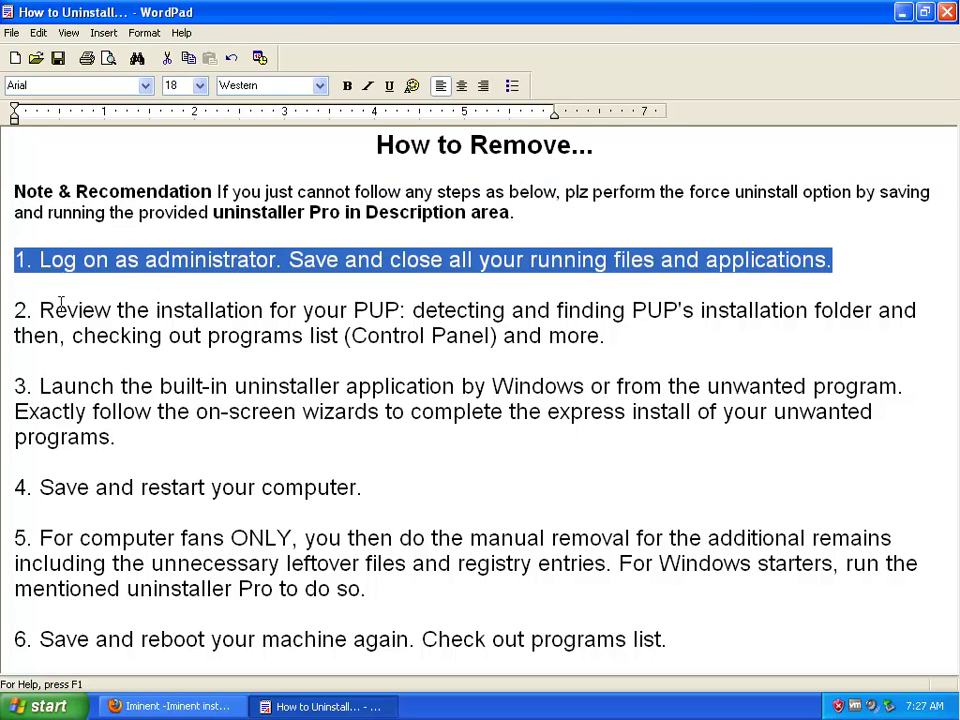
# Read through the six numbered removal instructions in the How to Uninstall document
pyautogui.moveTo(37, 310); pyautogui.dragTo(12, 312)
pyautogui.moveTo(37, 386); pyautogui.dragTo(12, 386)
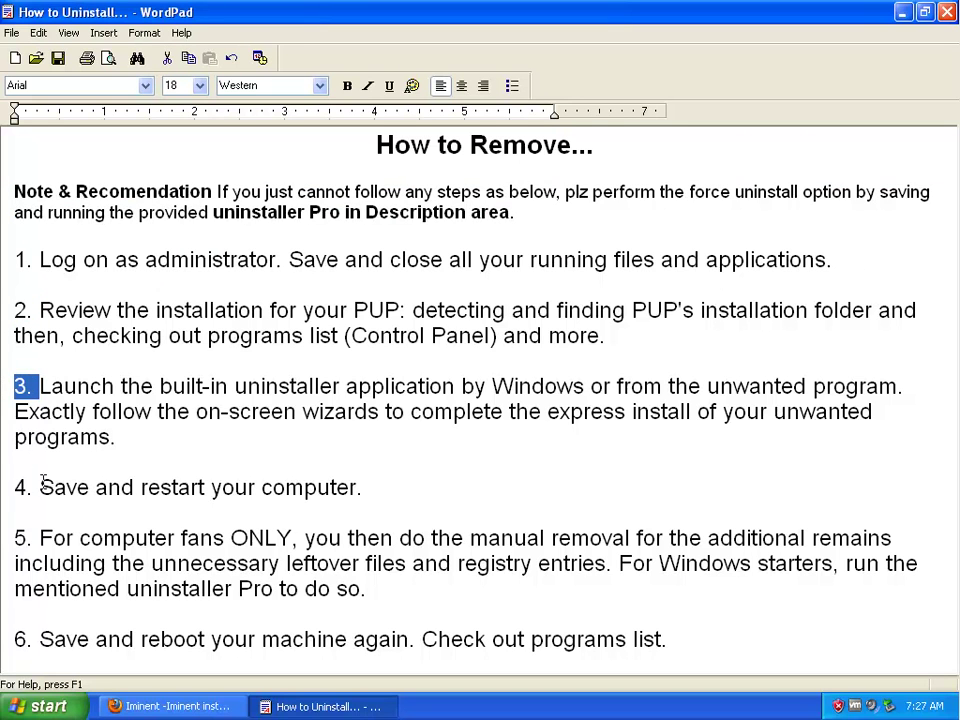
pyautogui.moveTo(37, 487); pyautogui.dragTo(12, 487)
pyautogui.moveTo(39, 538); pyautogui.dragTo(5, 541)
pyautogui.moveTo(40, 641); pyautogui.dragTo(12, 641)
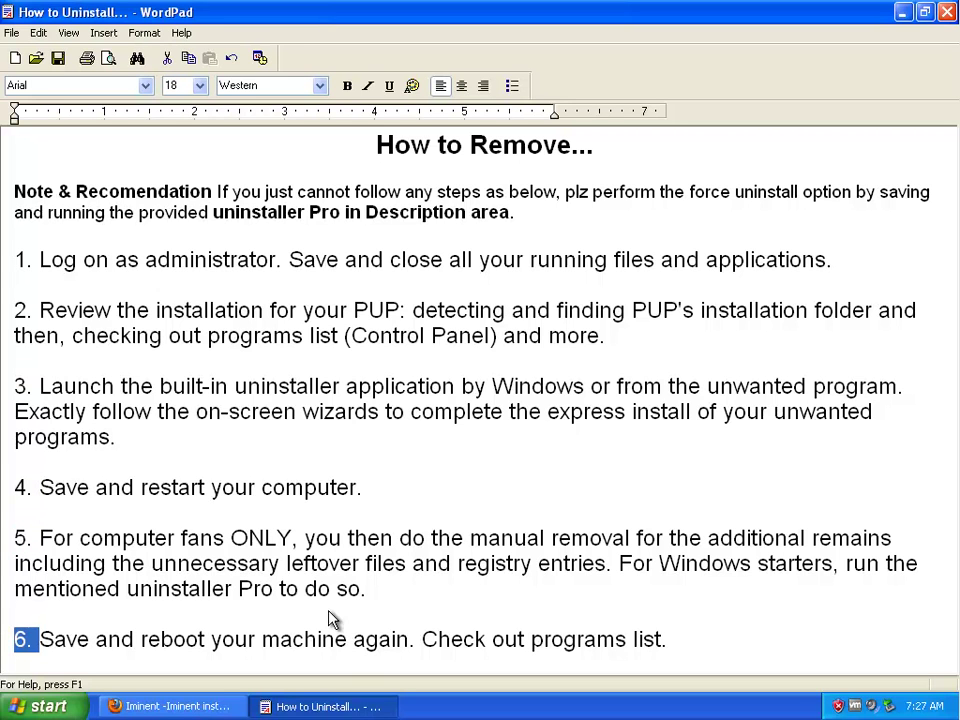
pyautogui.press('Return')
pyautogui.moveTo(686, 649); pyautogui.dragTo(3, 252)
pyautogui.click(654, 453)
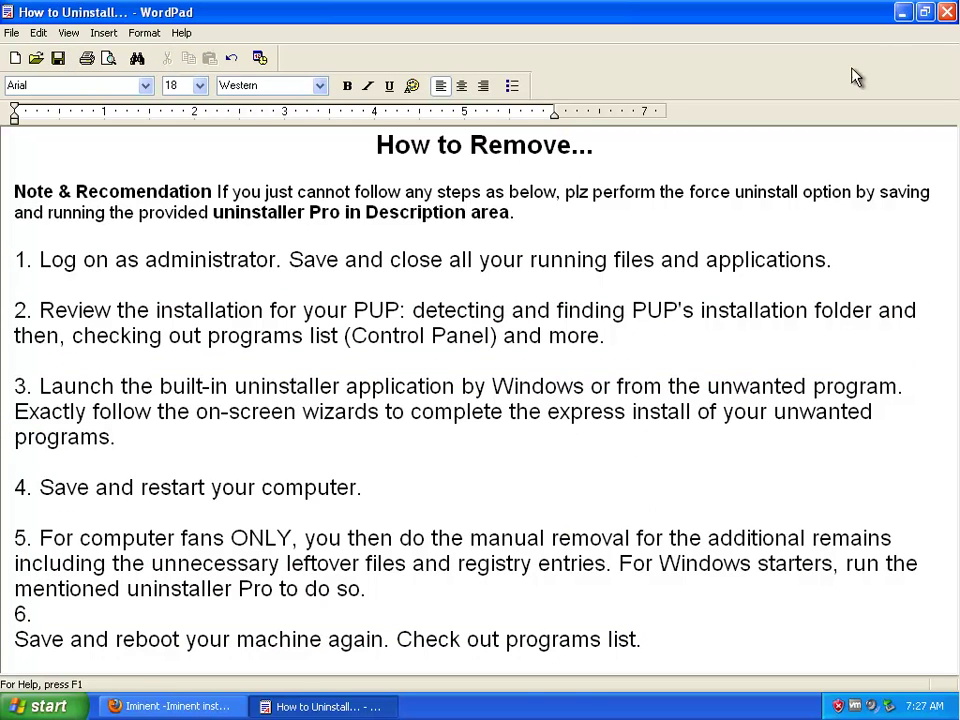
# Close the instructions document and Firefox, including its Install Add-on page, and refresh the desktop
pyautogui.click(947, 18)
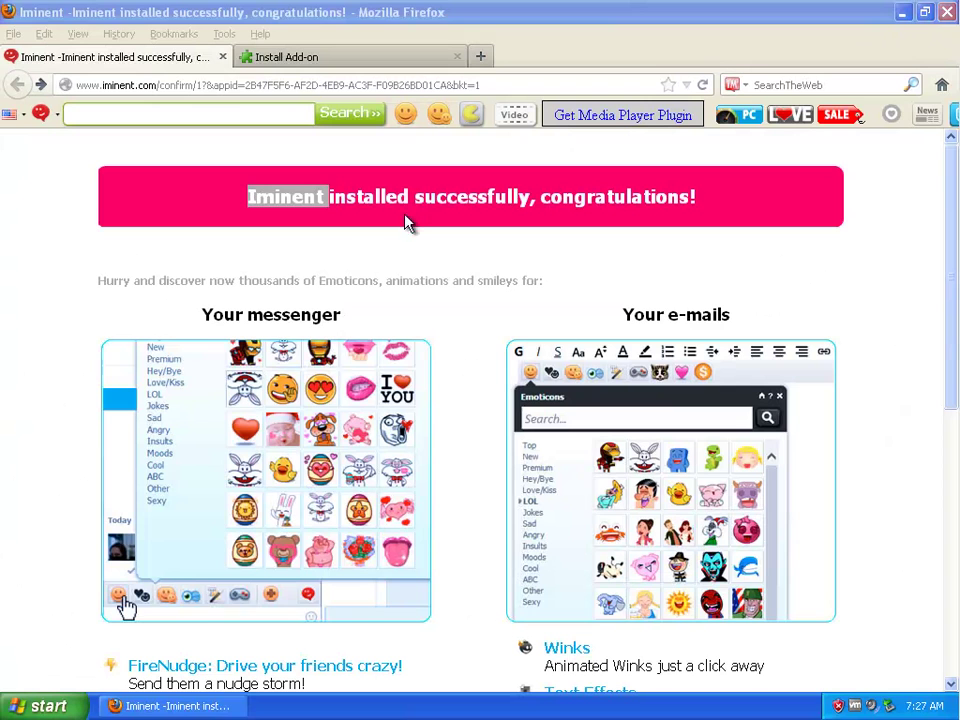
pyautogui.click(366, 58)
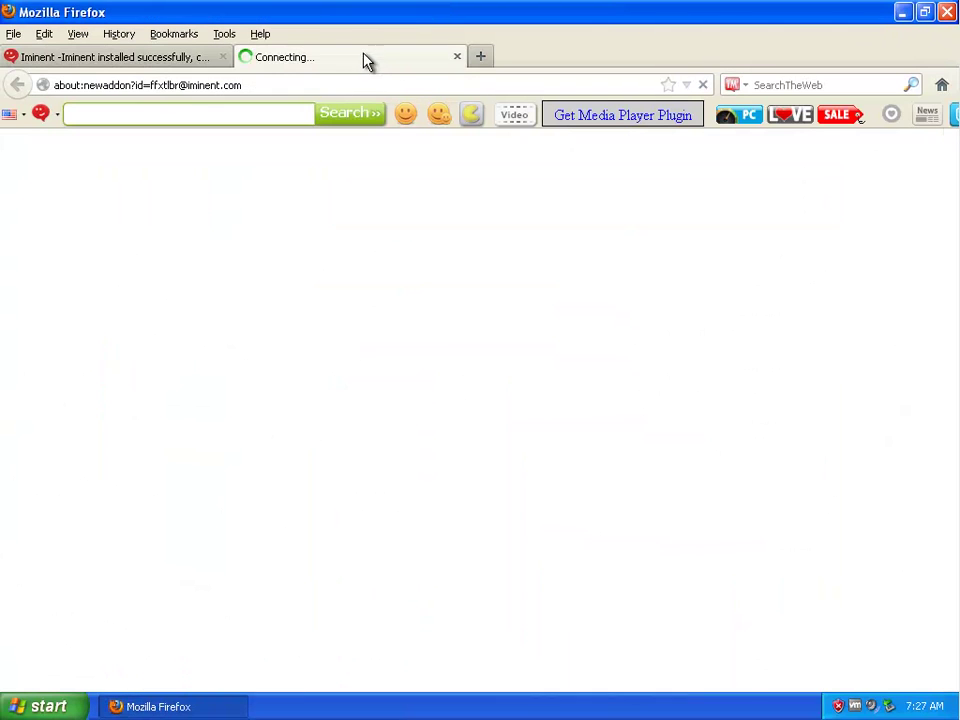
pyautogui.click(457, 57)
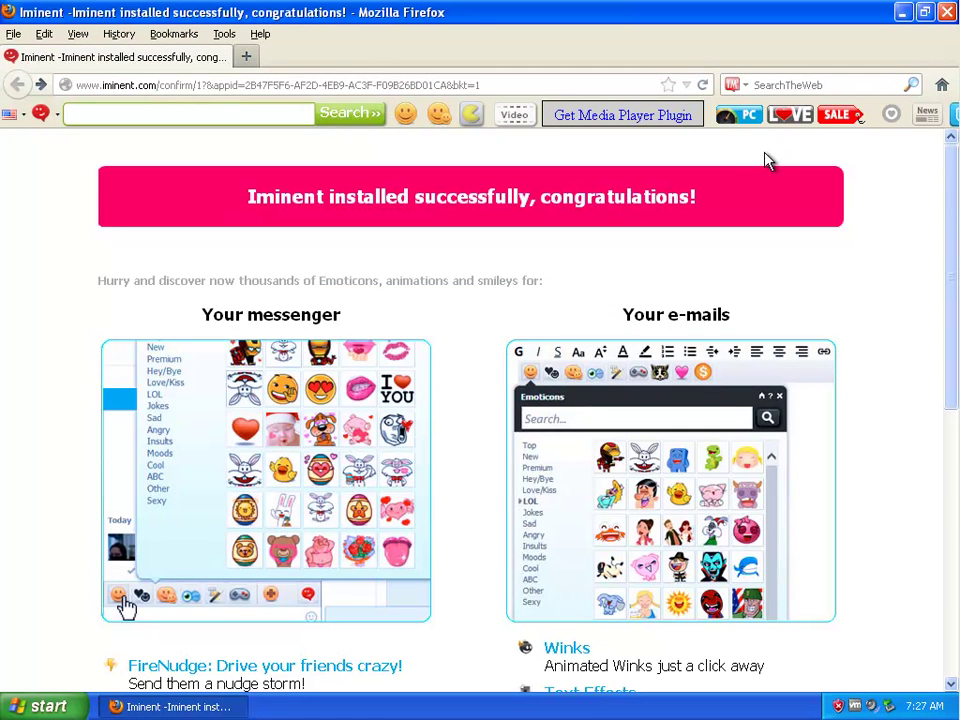
pyautogui.click(947, 18)
pyautogui.rightClick(329, 363)
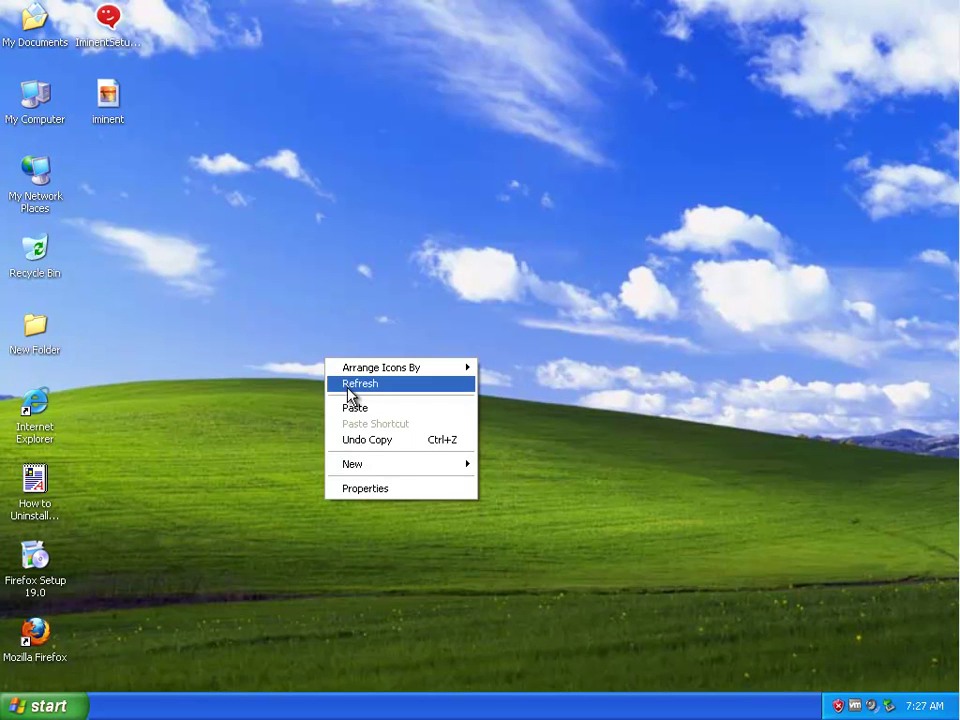
pyautogui.click(340, 383)
# View the iminent picture of the installer options from the desktop, and minimize the viewer
pyautogui.doubleClick(104, 98)
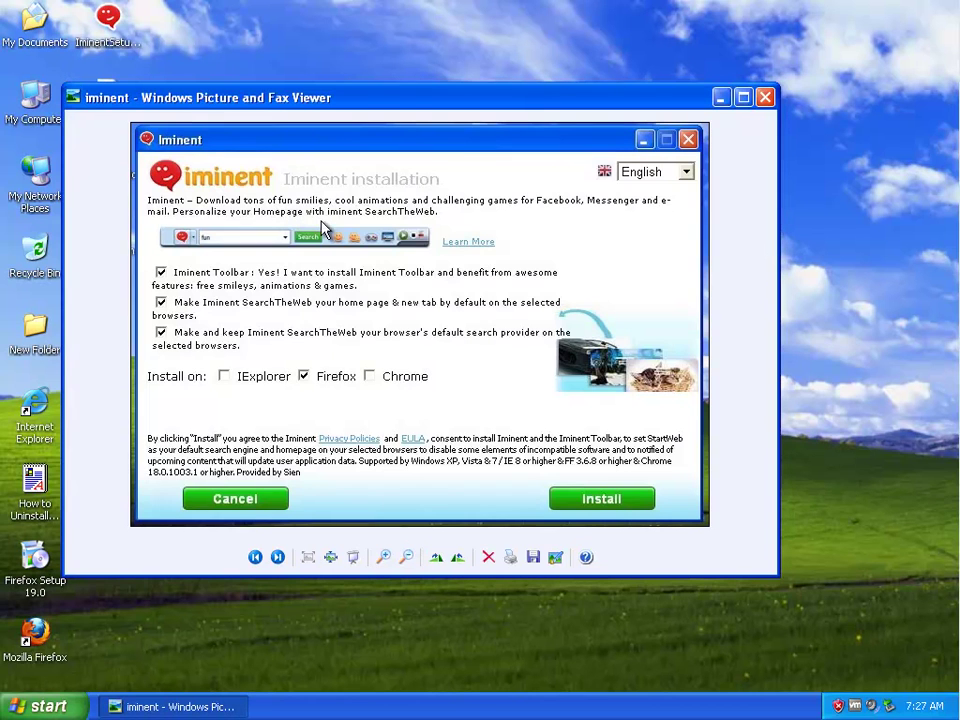
pyautogui.moveTo(563, 107); pyautogui.dragTo(611, 141)
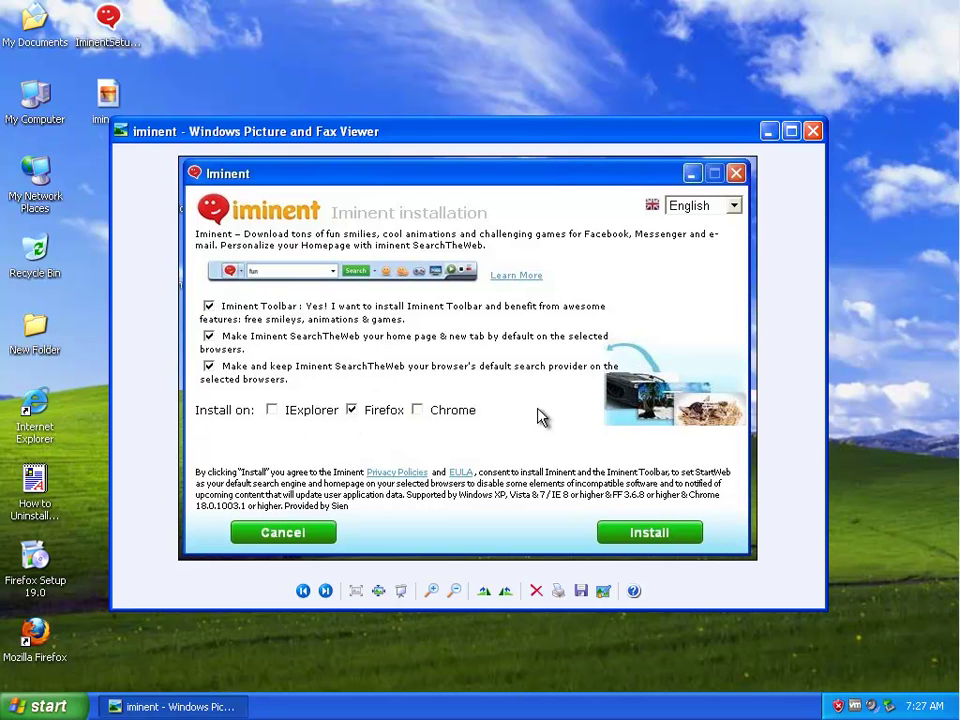
pyautogui.click(768, 131)
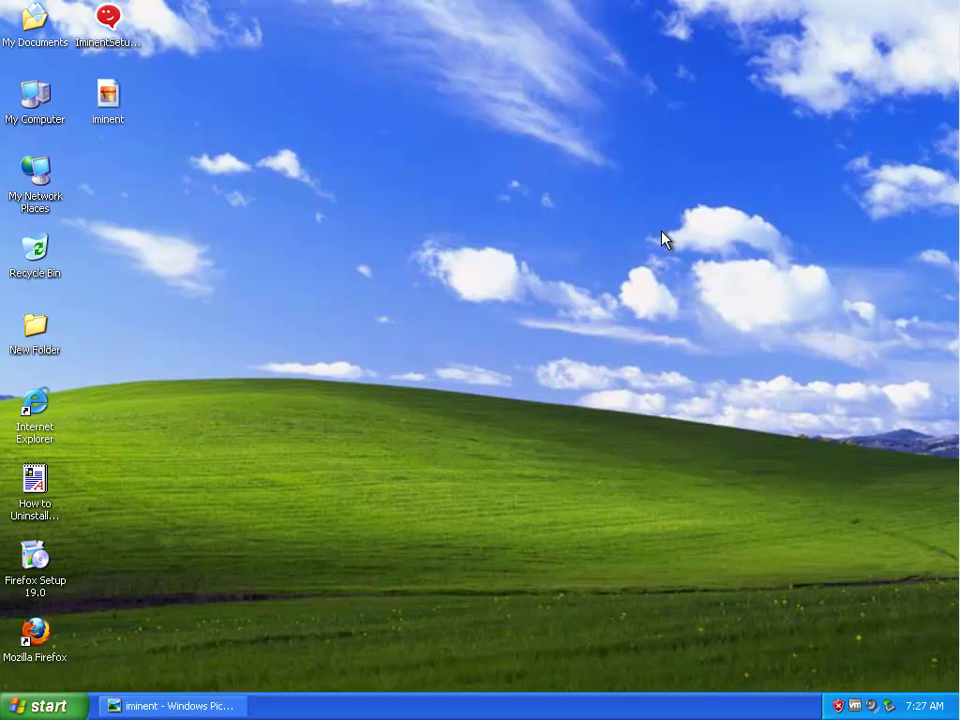
# Examine the shortcut and general properties of the Iminent program shortcut, including its full location, and close them unchanged
pyautogui.click(42, 706)
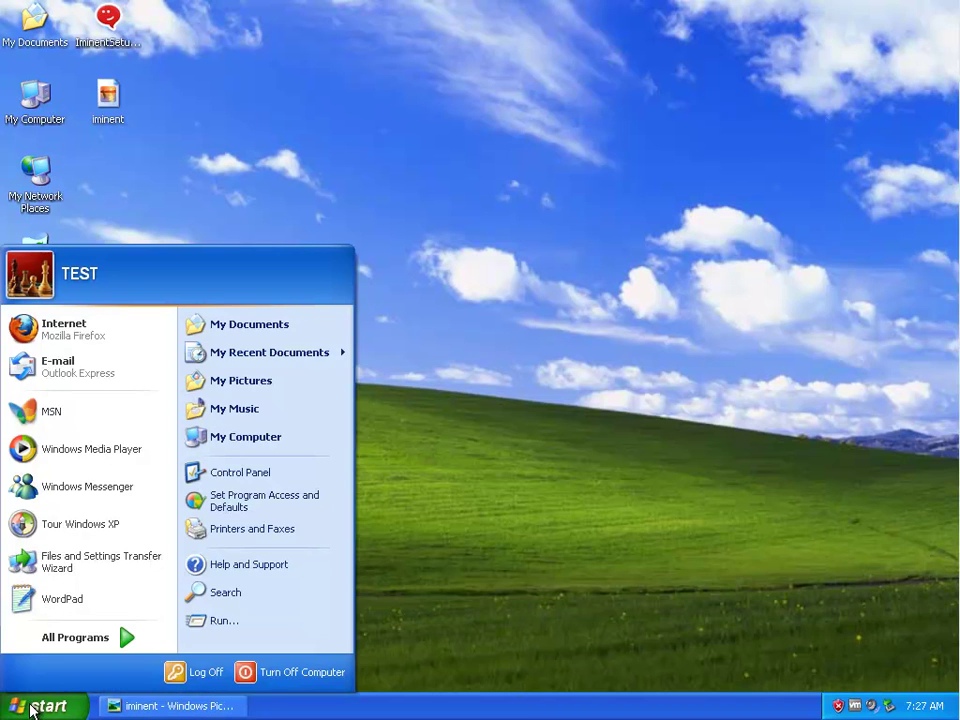
pyautogui.moveTo(68, 645)
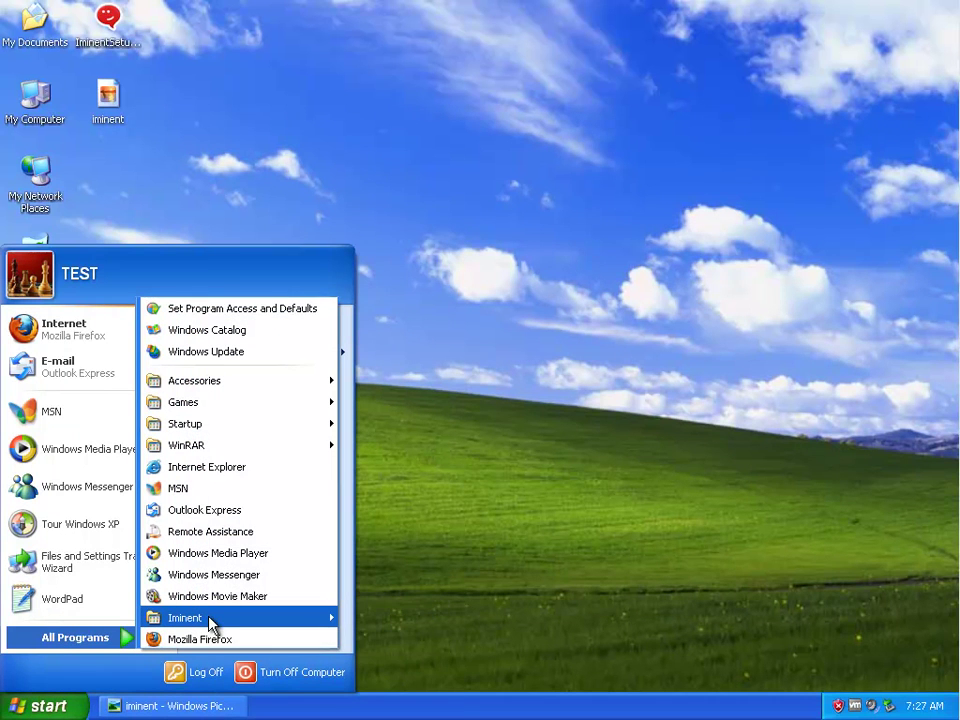
pyautogui.moveTo(212, 620)
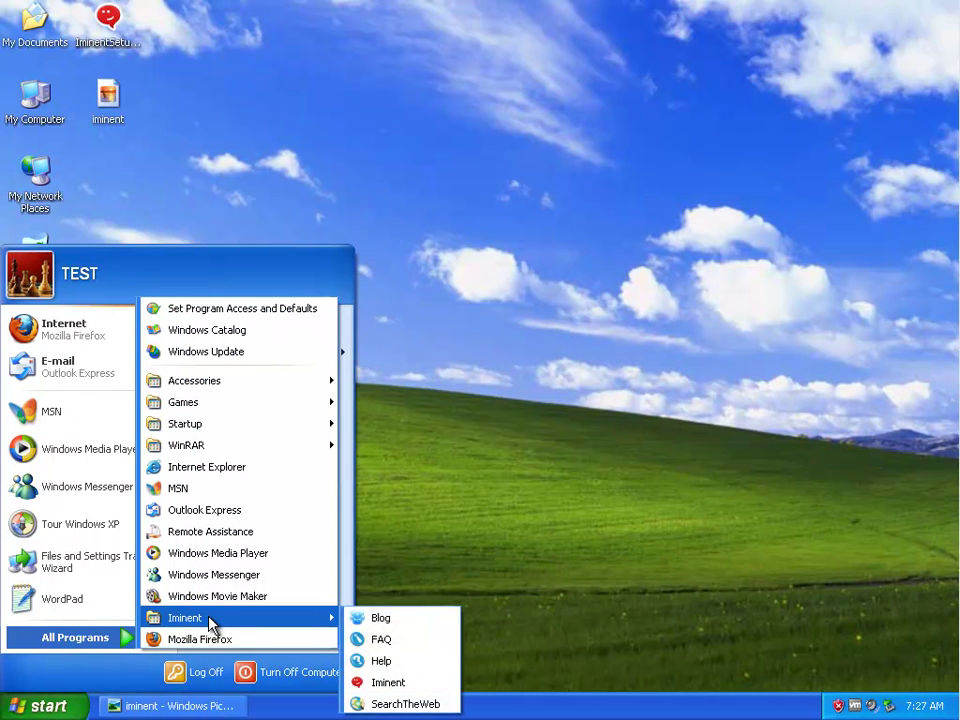
pyautogui.rightClick(414, 684)
pyautogui.click(458, 673)
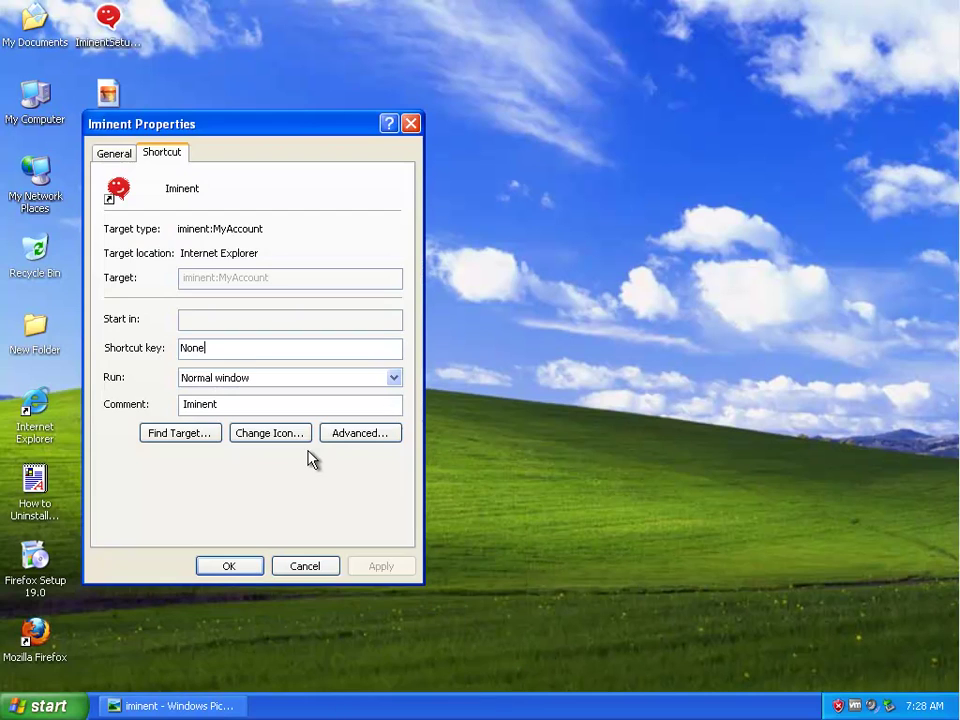
pyautogui.click(110, 153)
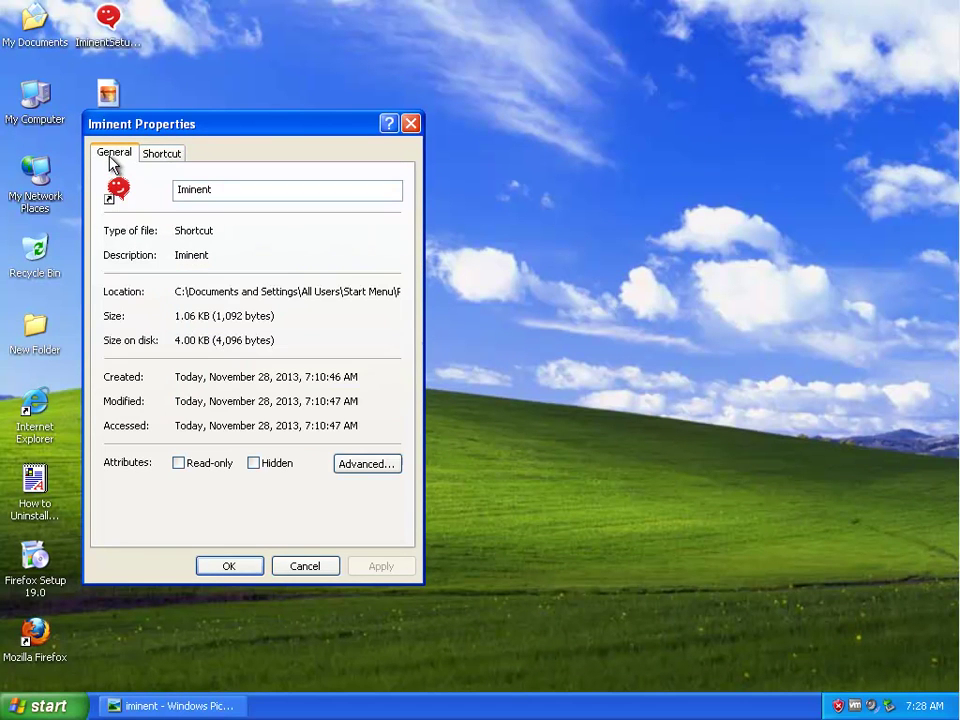
pyautogui.moveTo(386, 292); pyautogui.dragTo(427, 293)
pyautogui.click(391, 292)
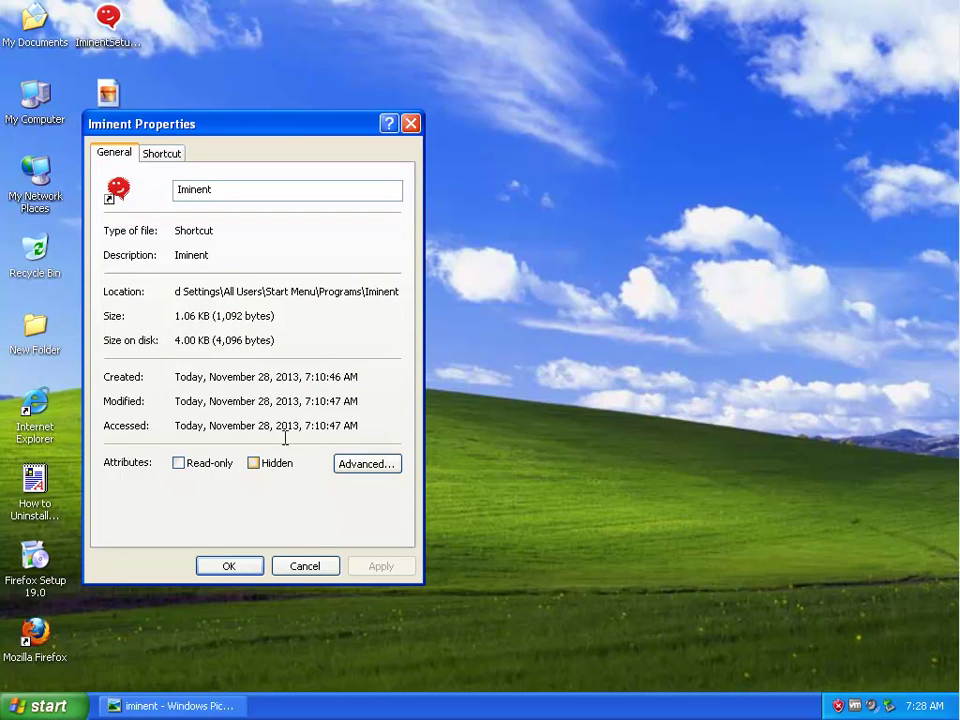
pyautogui.click(326, 566)
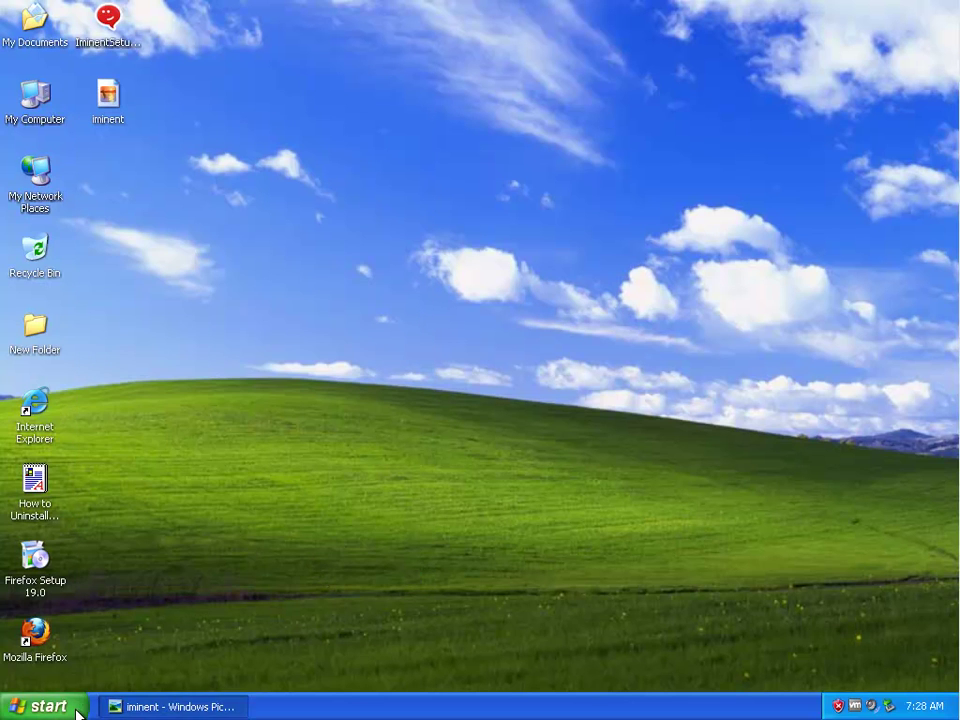
# Open Add or Remove Programs from the Control Panel
pyautogui.click(45, 706)
pyautogui.click(286, 475)
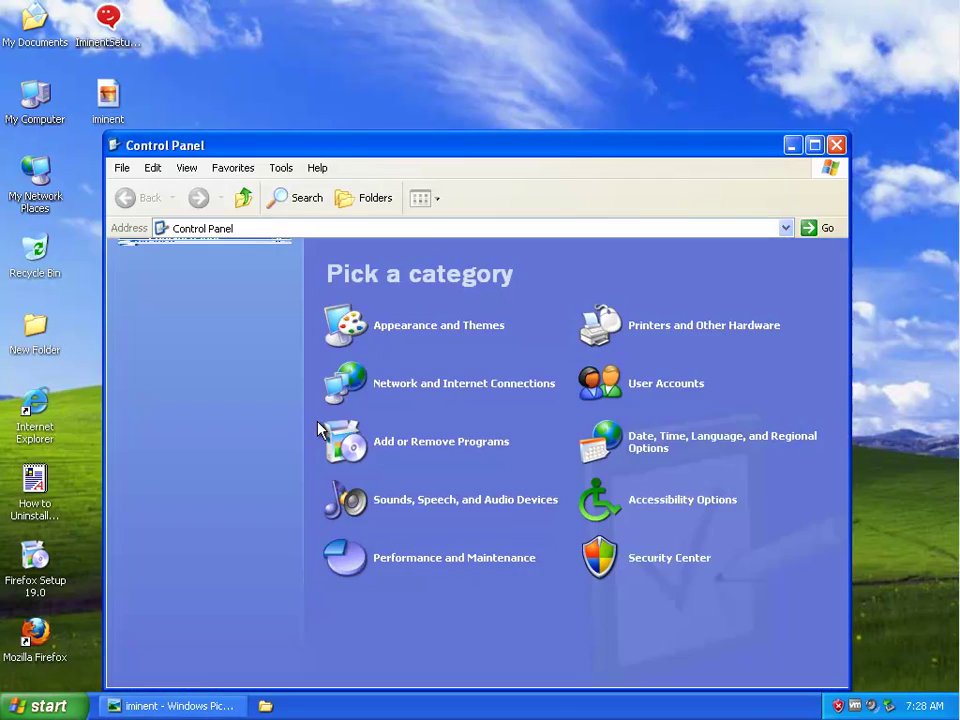
pyautogui.click(404, 452)
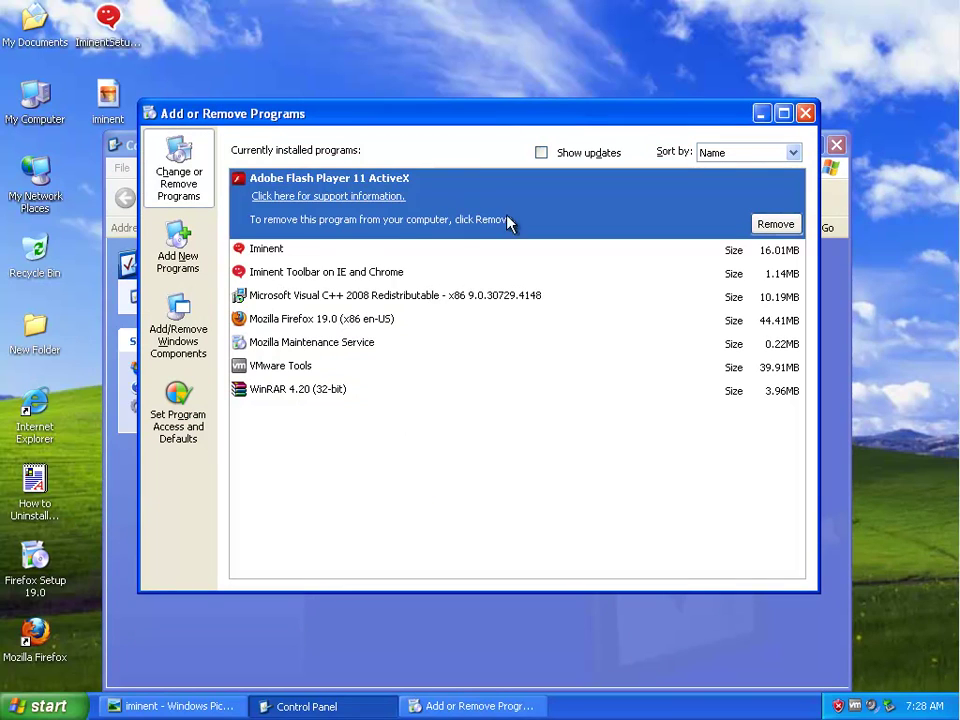
# Check the two Iminent entries among the installed programs and try to uninstall Iminent
pyautogui.click(465, 250)
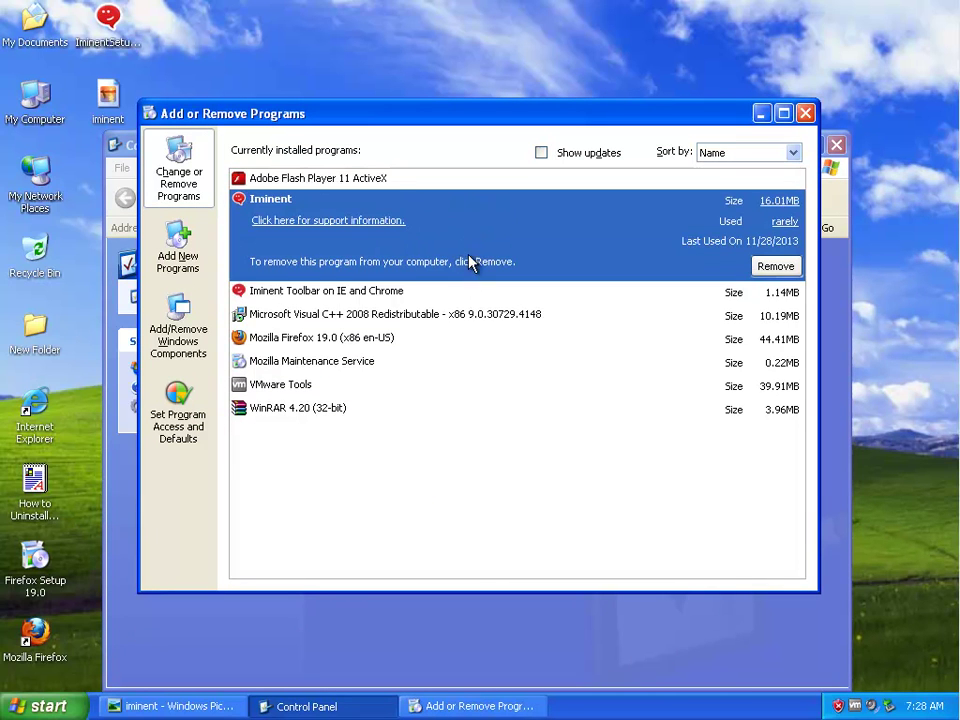
pyautogui.click(468, 295)
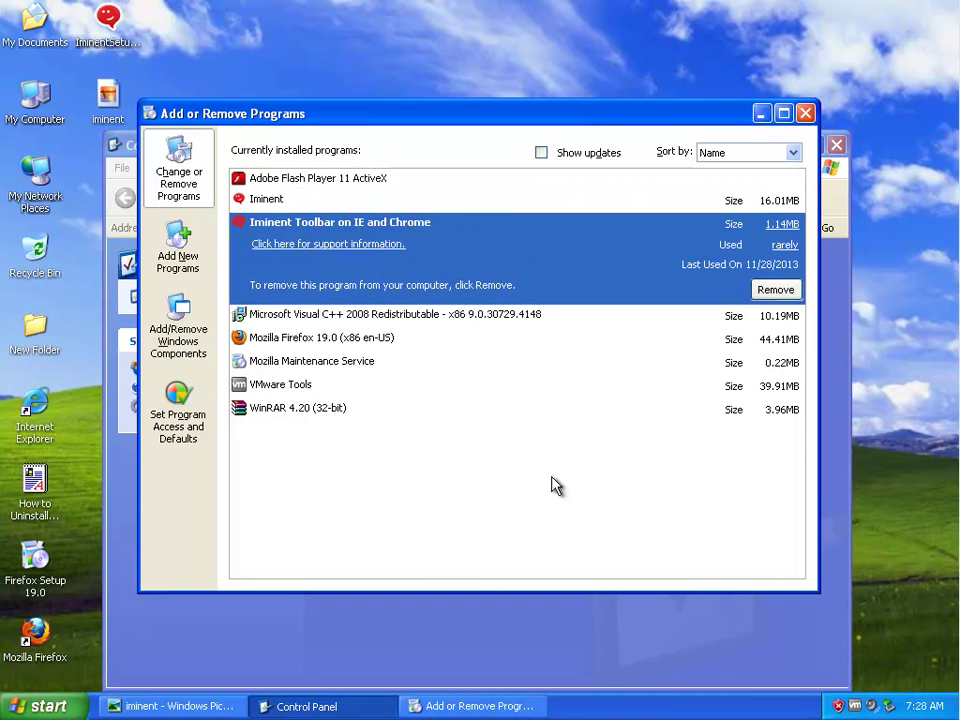
pyautogui.click(474, 202)
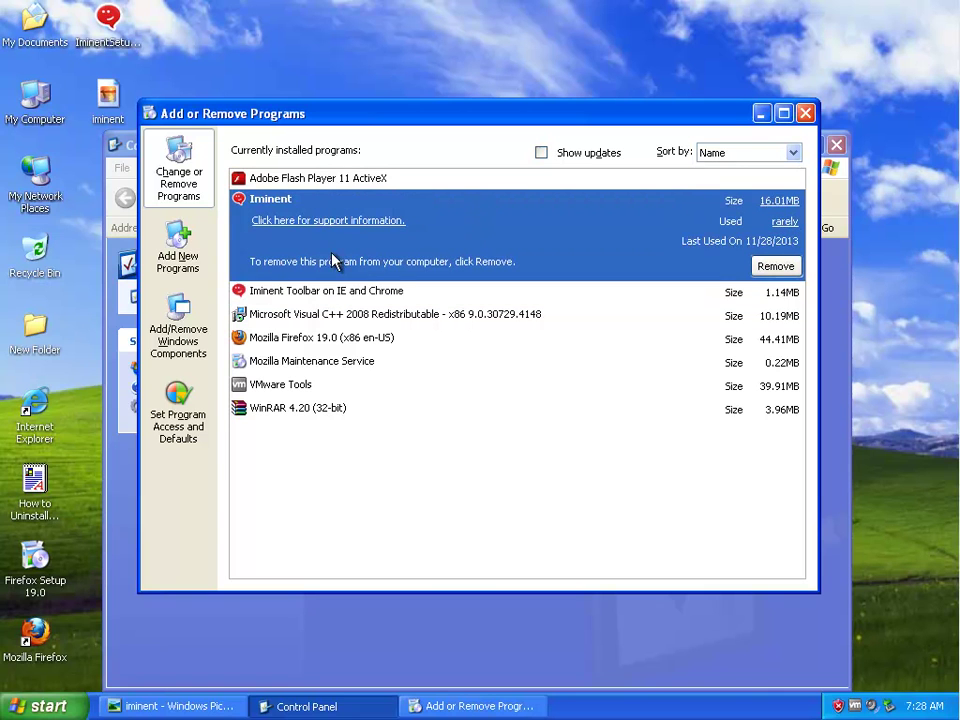
pyautogui.click(776, 268)
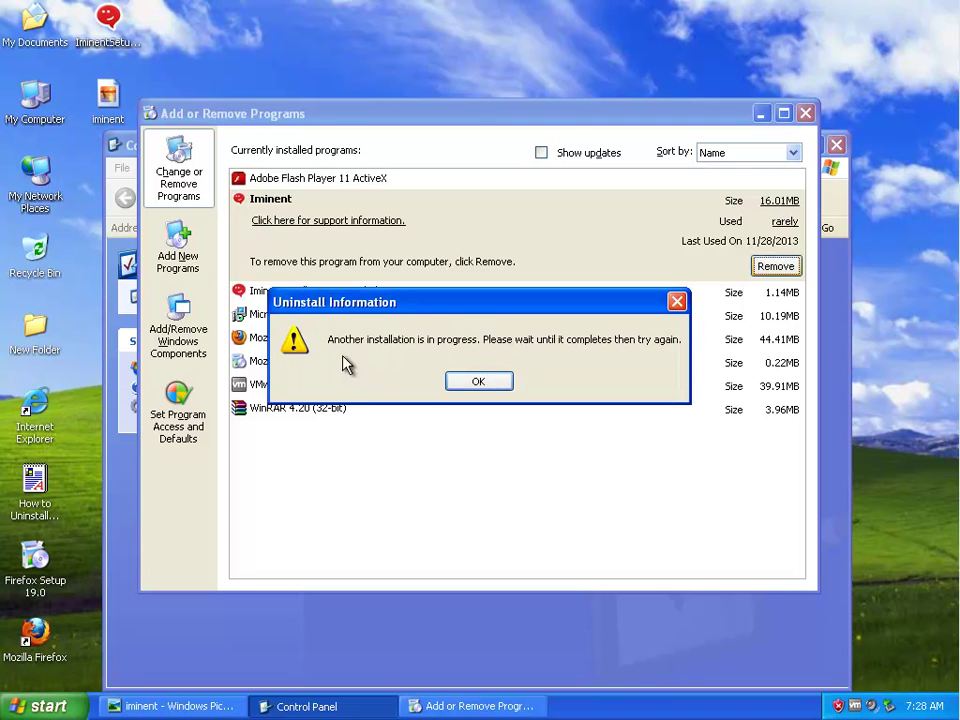
pyautogui.click(505, 385)
# Open Task Manager and end the running dotNetFx40_Clien... process
pyautogui.rightClick(605, 712)
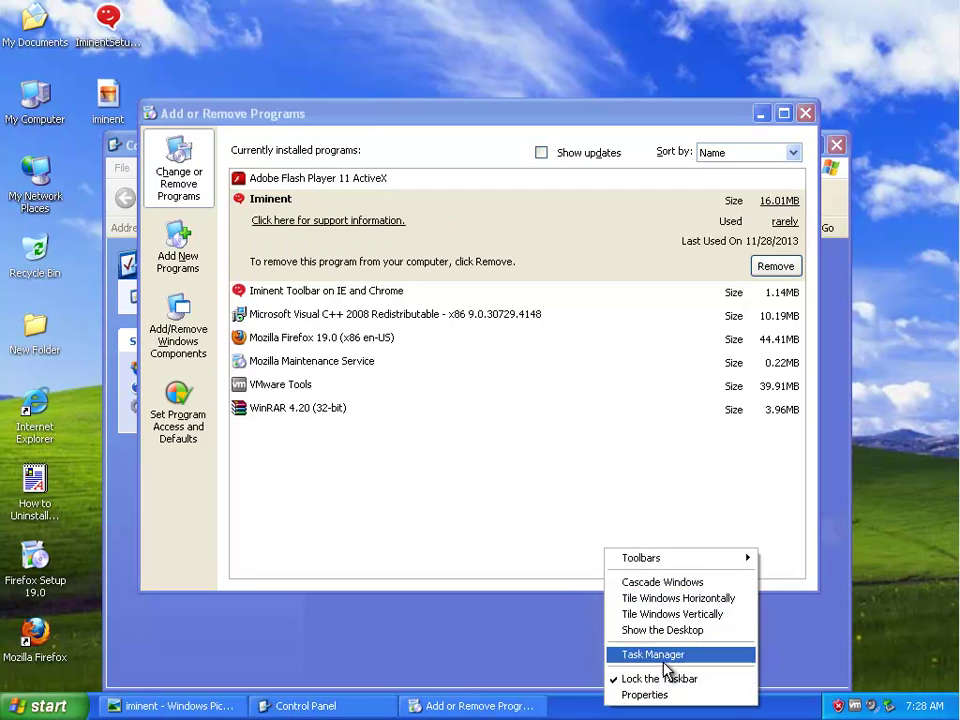
pyautogui.click(664, 653)
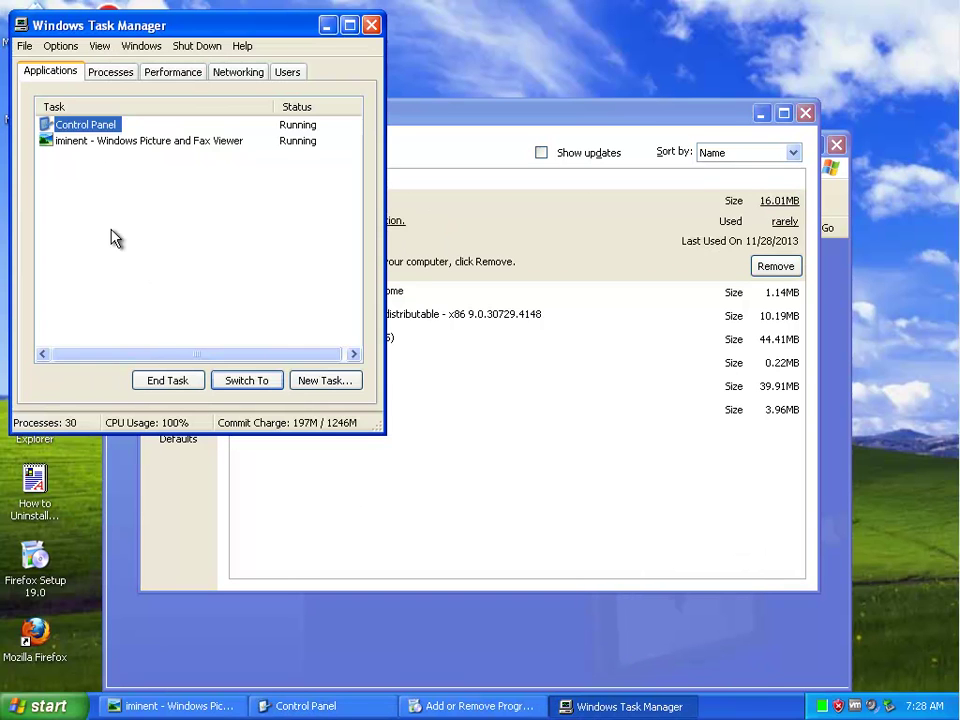
pyautogui.click(110, 71)
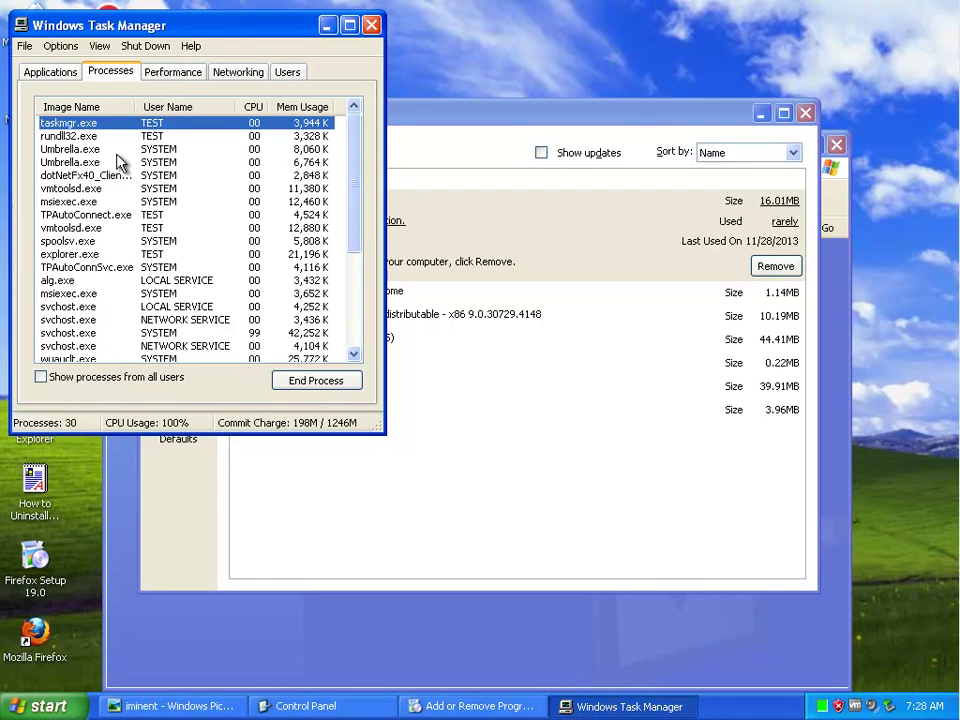
pyautogui.click(95, 176)
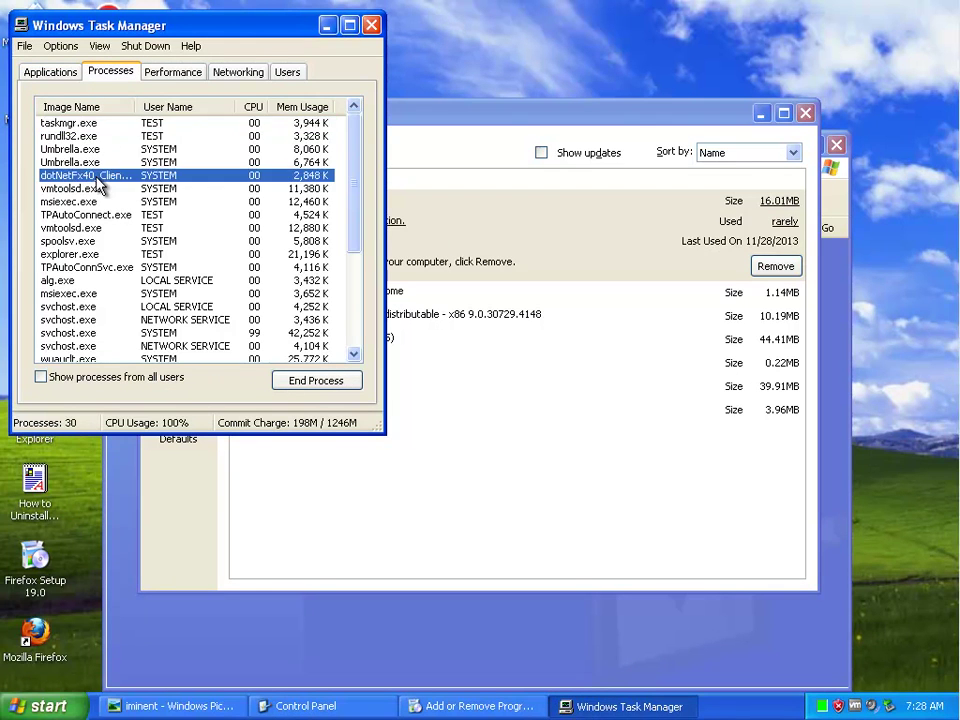
pyautogui.click(318, 383)
pyautogui.click(446, 424)
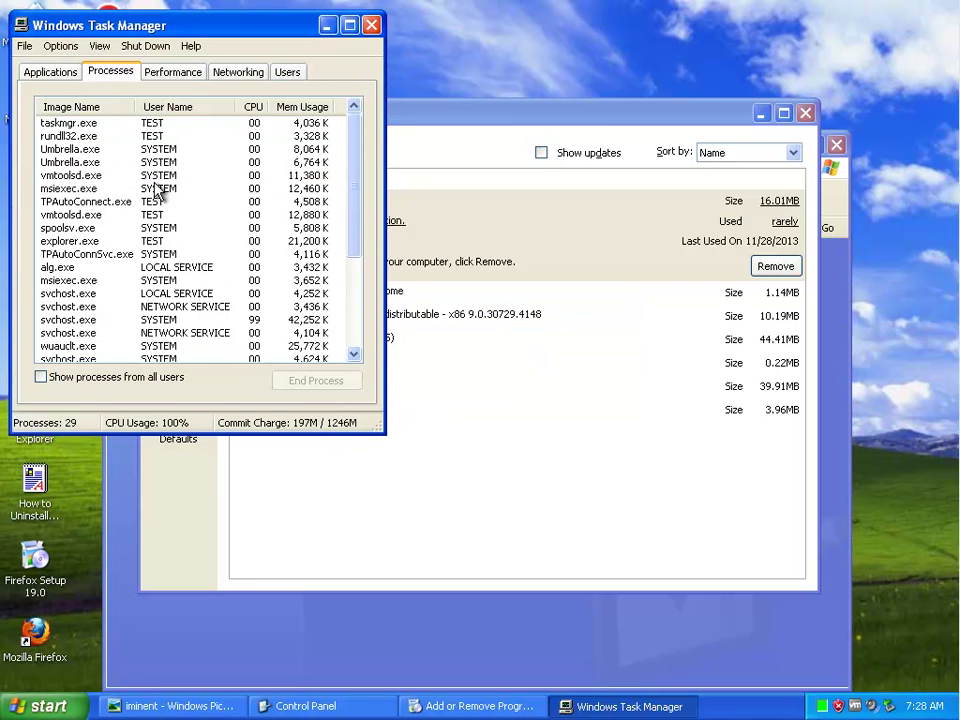
# End both Umbrella.exe processes and rundll32.exe, and check the remaining process list
pyautogui.click(115, 149)
pyautogui.press('Delete')
pyautogui.press('Return')
pyautogui.click(99, 137)
pyautogui.press('Delete')
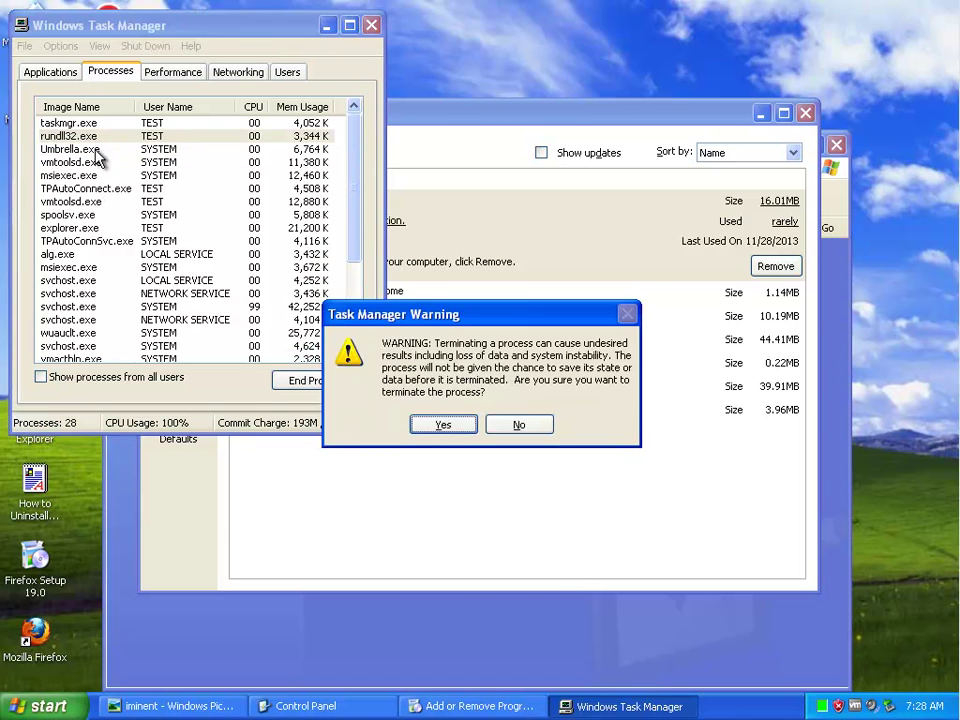
pyautogui.press('Return')
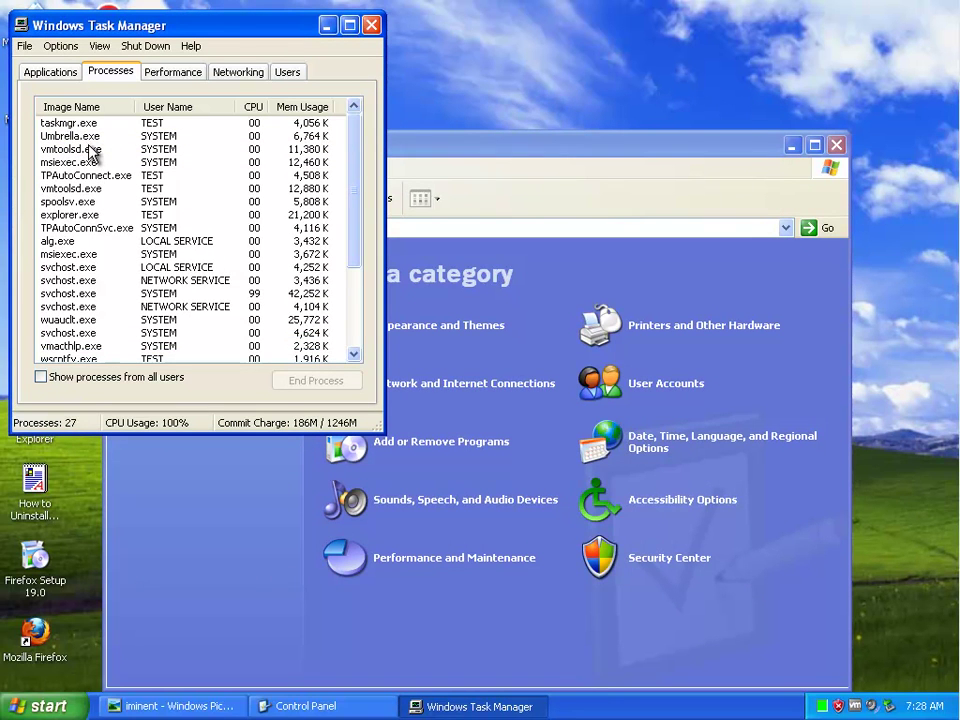
pyautogui.click(76, 136)
pyautogui.press('Delete')
pyautogui.press('Return')
pyautogui.click(60, 149)
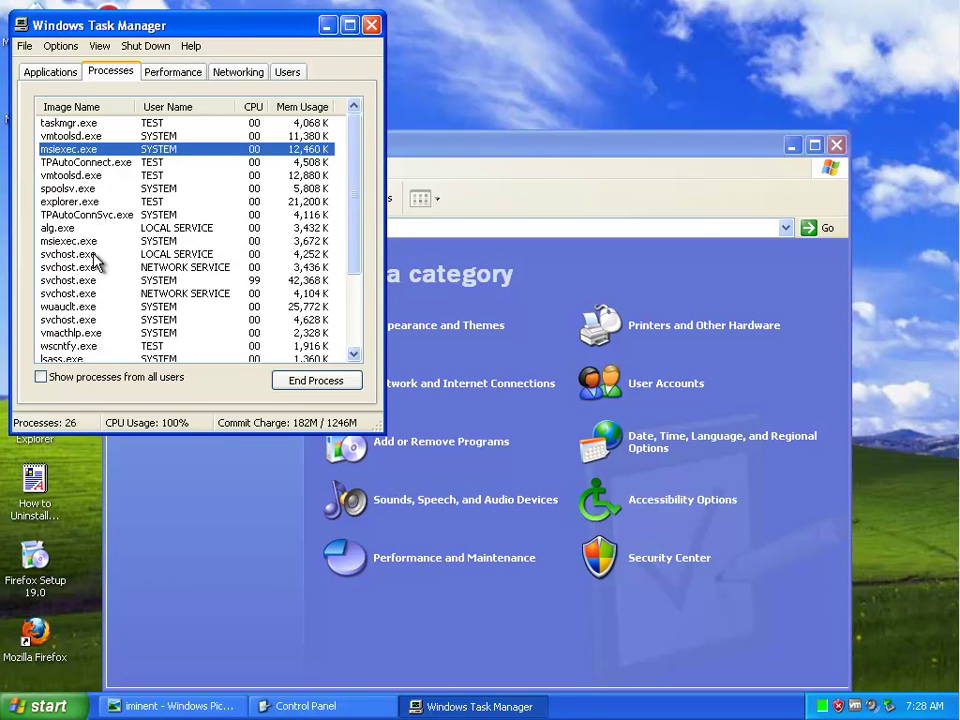
pyautogui.scroll(-3, 74, 235)
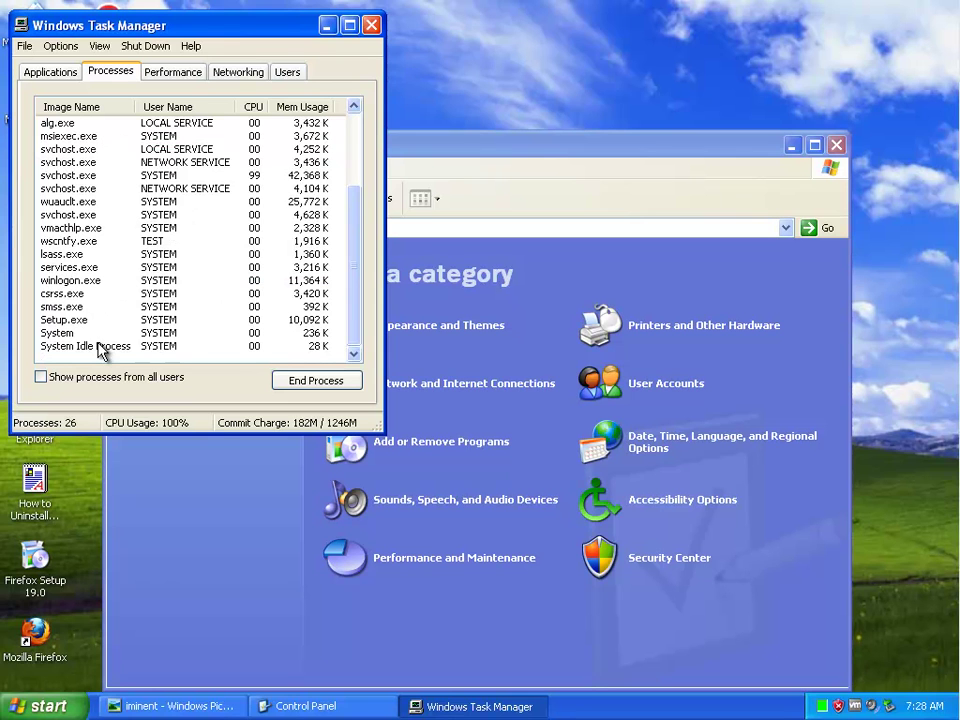
pyautogui.scroll(3, 100, 207)
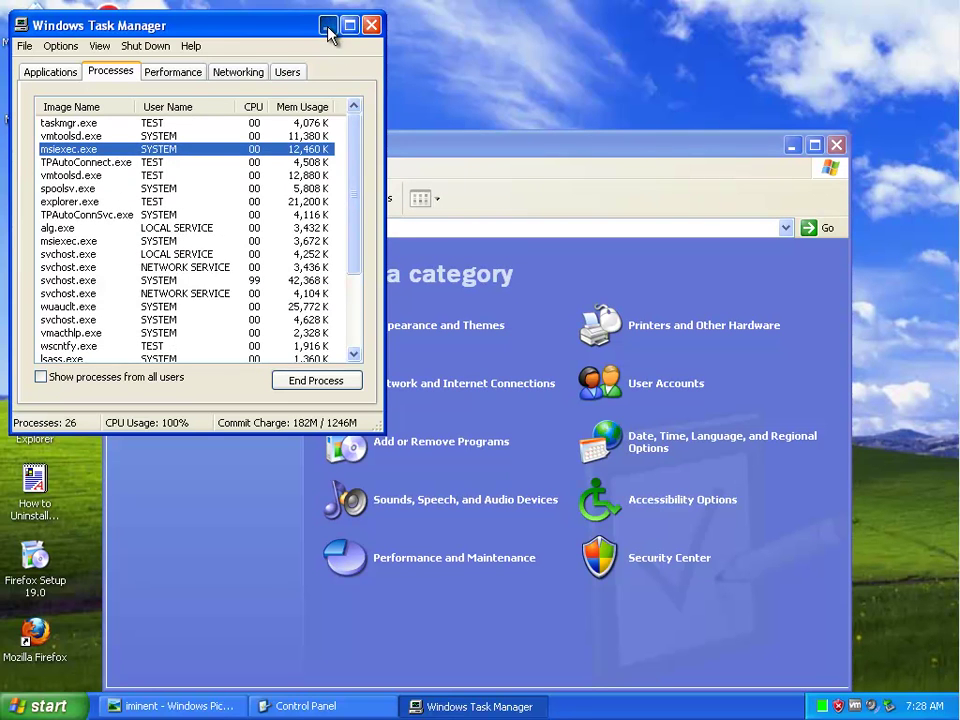
# Uninstall Iminent, keeping the options to remove its browser toolbar, home page and default search engine selected, and finish the uninstaller
pyautogui.click(329, 25)
pyautogui.click(533, 466)
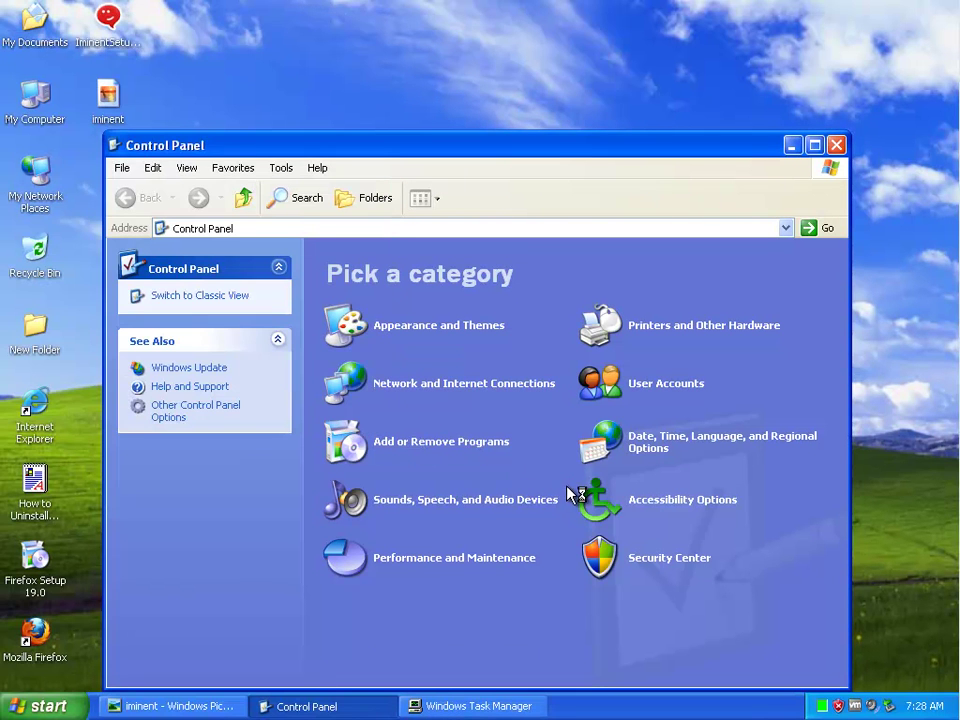
pyautogui.click(317, 252)
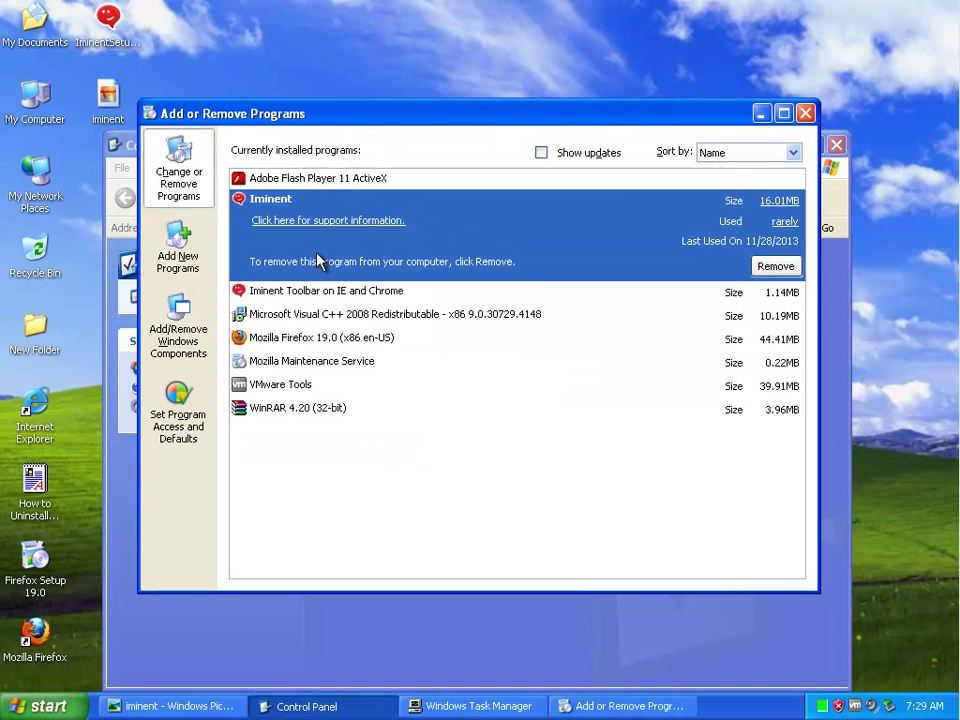
pyautogui.click(776, 267)
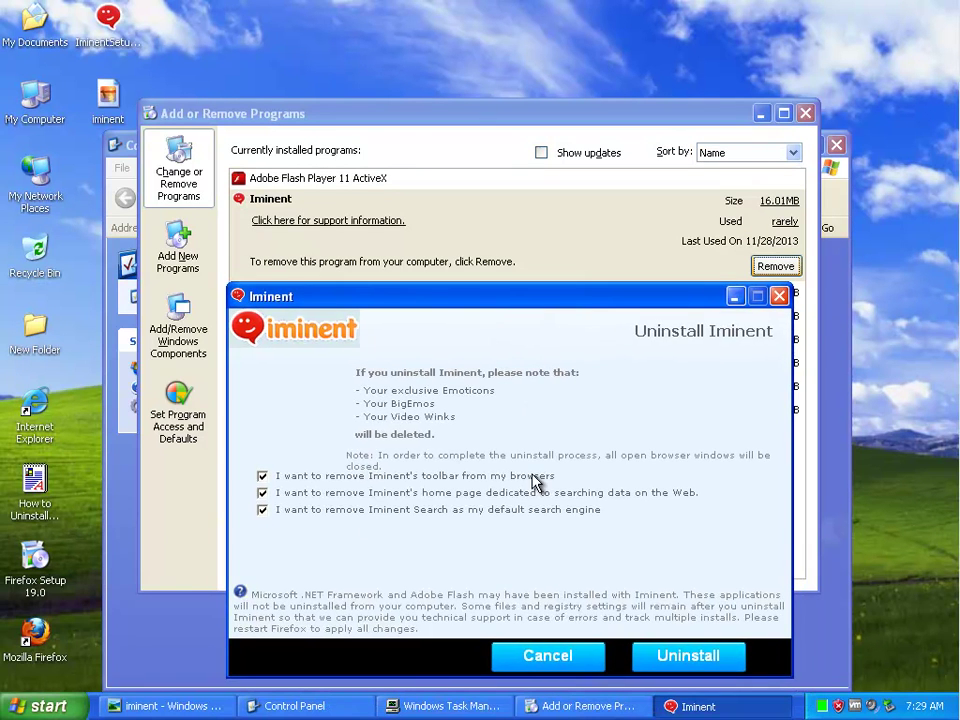
pyautogui.click(728, 665)
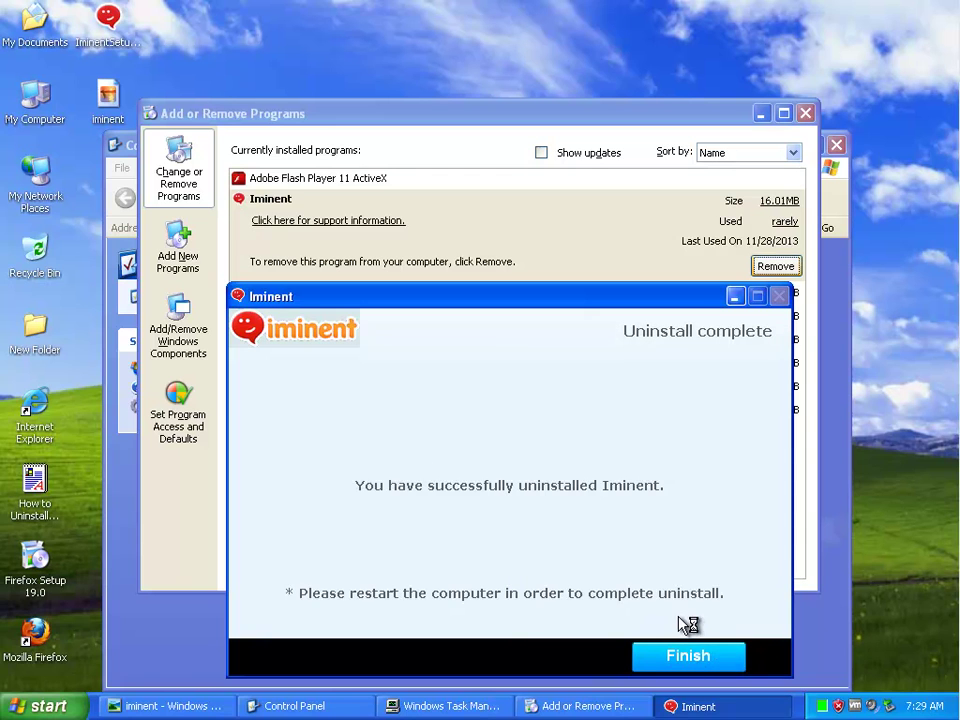
pyautogui.click(687, 652)
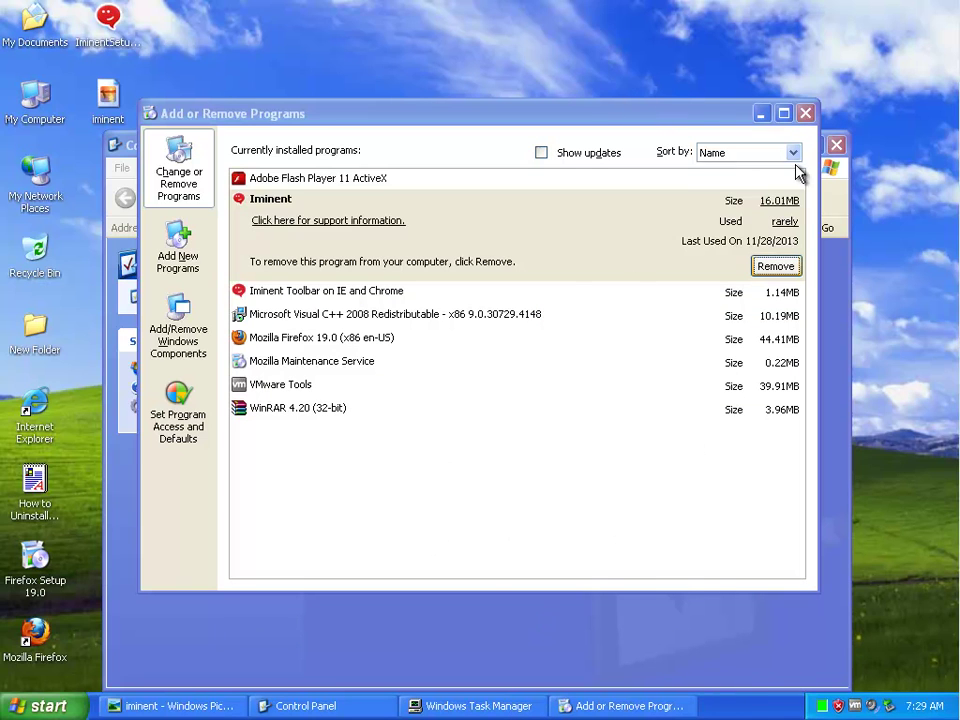
pyautogui.rightClick(884, 244)
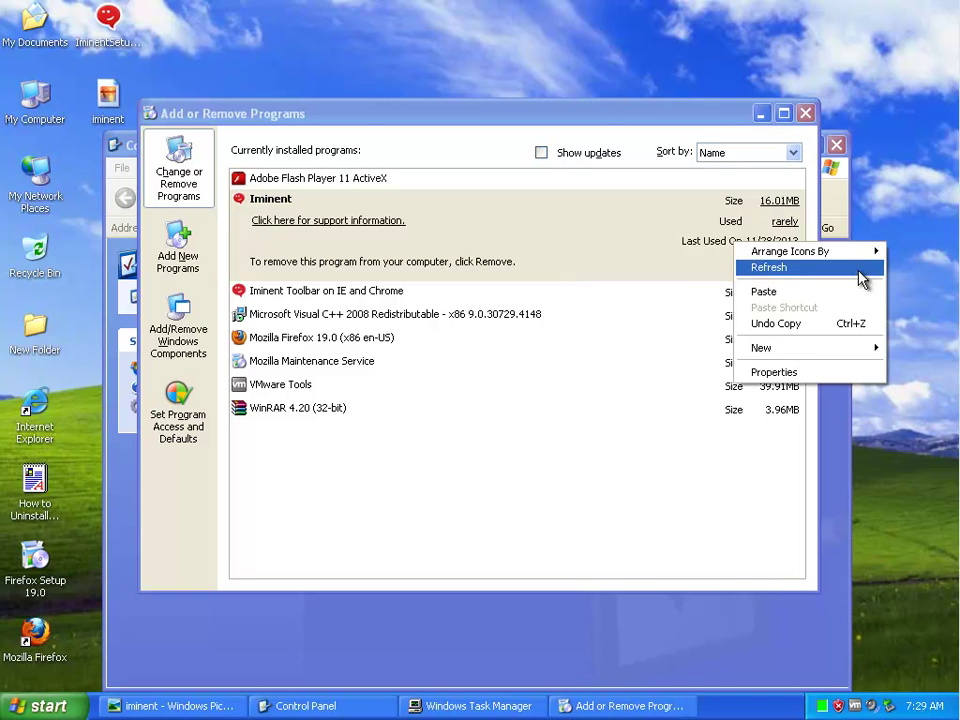
pyautogui.click(862, 278)
pyautogui.rightClick(909, 272)
pyautogui.click(899, 295)
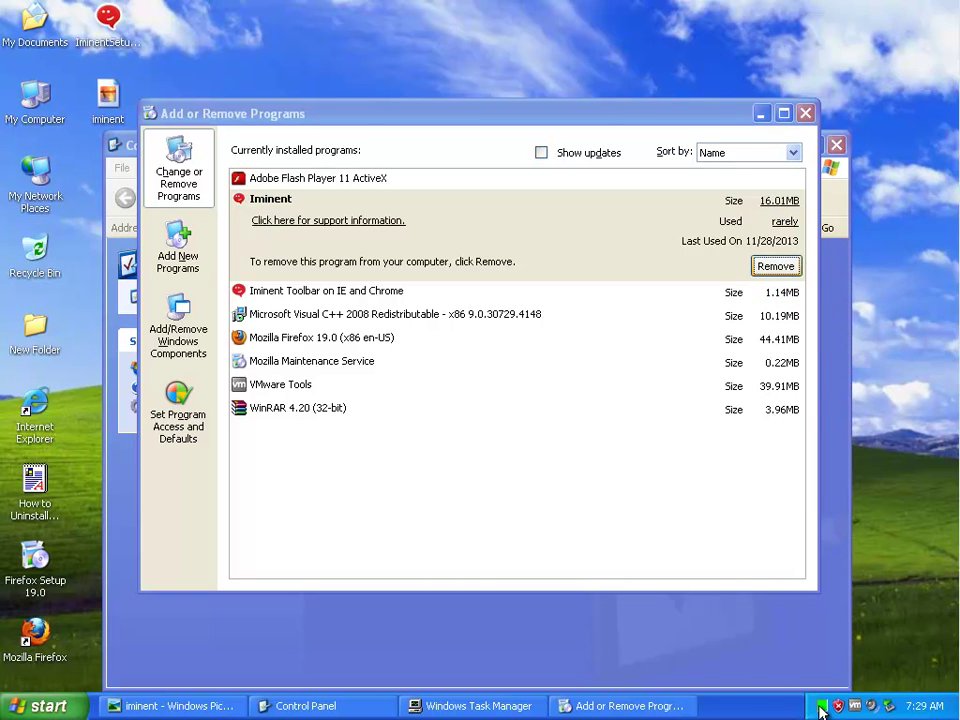
pyautogui.moveTo(824, 709)
pyautogui.press('super')
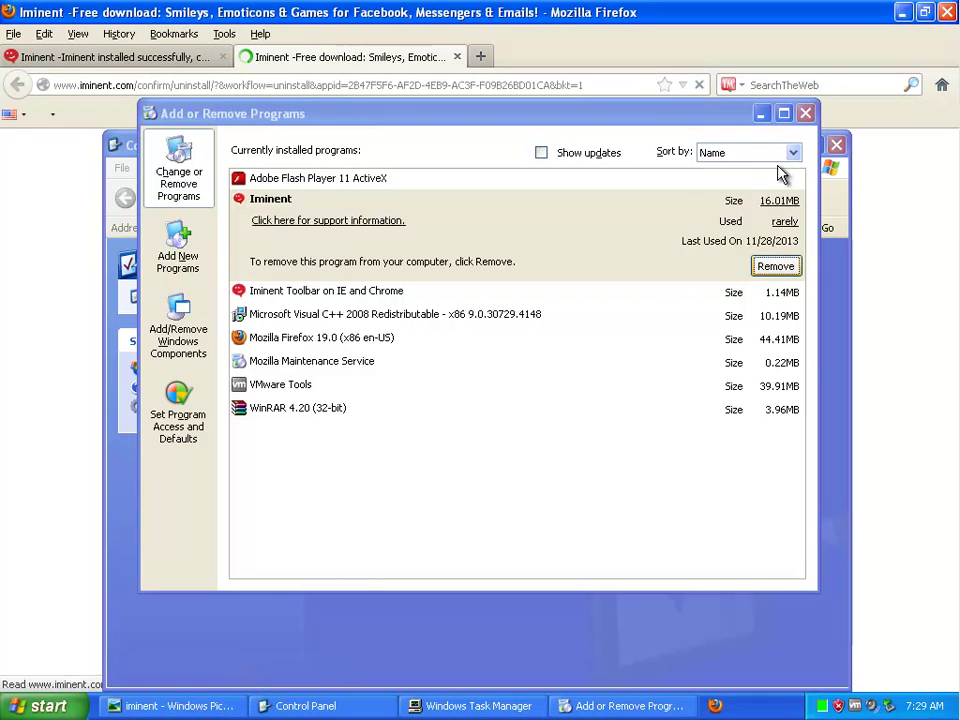
# Dismiss the shutdown dialog, read the uninstall message on the Iminent page in Firefox, and close the browser with all its tabs
pyautogui.click(392, 58)
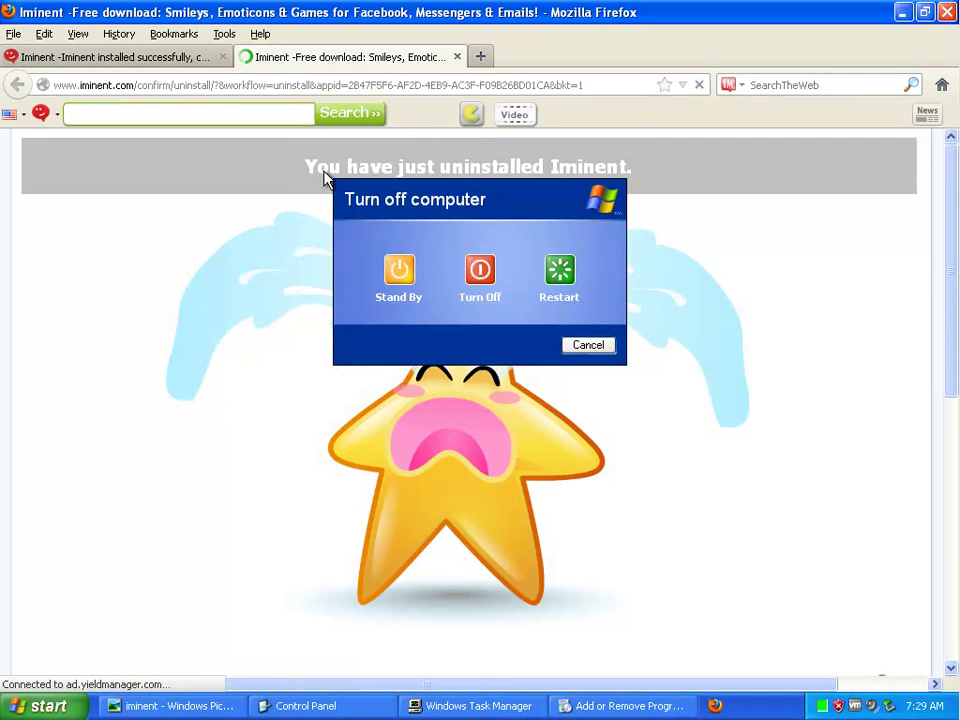
pyautogui.click(588, 345)
pyautogui.moveTo(304, 166); pyautogui.dragTo(662, 171)
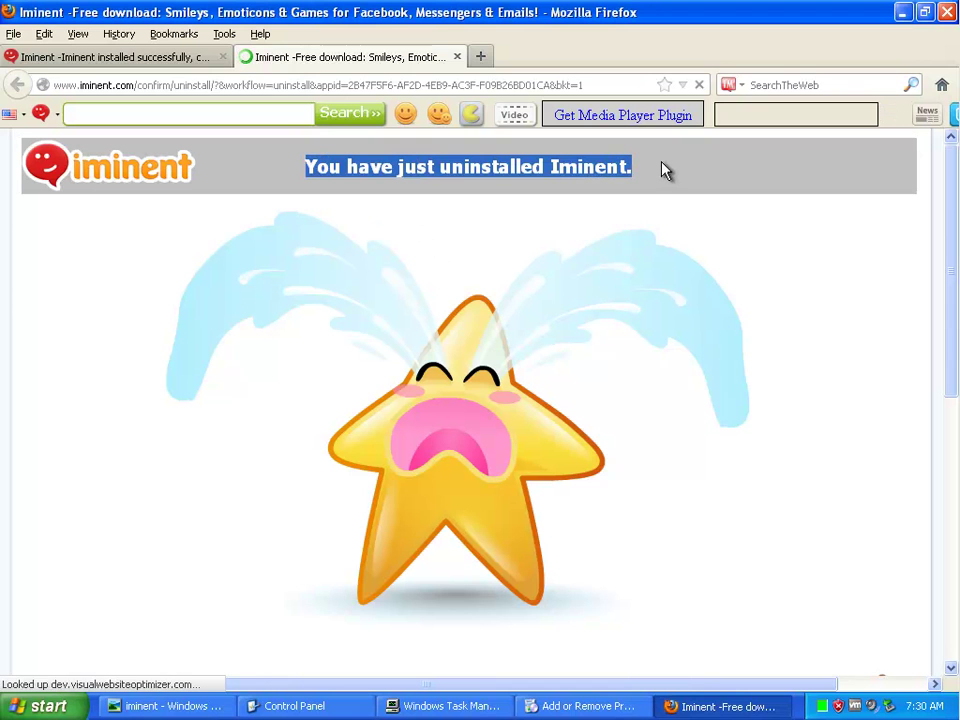
pyautogui.click(946, 18)
pyautogui.click(455, 387)
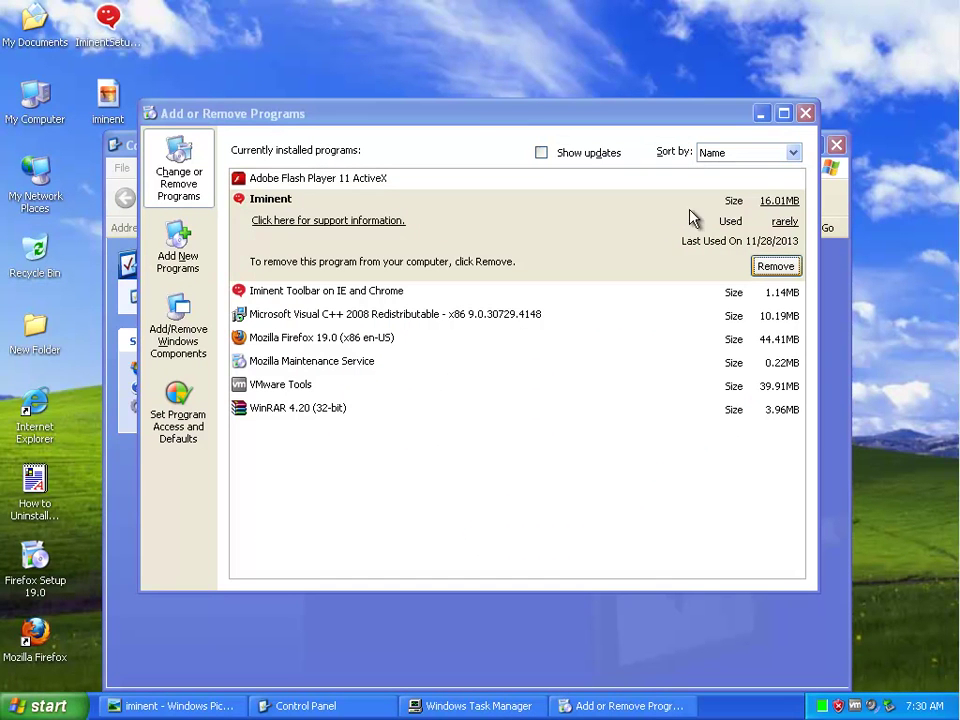
# Close the Add or Remove Programs, Task Manager, Control Panel and iminent picture viewer windows
pyautogui.rightClick(605, 706)
pyautogui.click(612, 691)
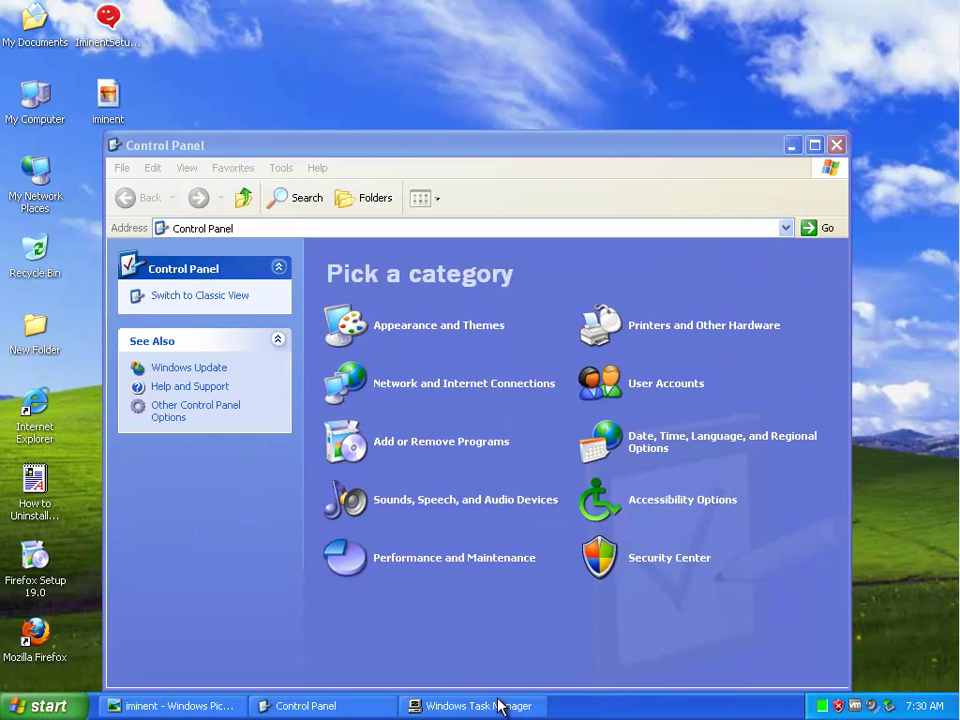
pyautogui.rightClick(476, 705)
pyautogui.click(495, 696)
pyautogui.rightClick(258, 705)
pyautogui.click(274, 697)
pyautogui.rightClick(180, 705)
pyautogui.click(205, 697)
# Restart the computer to complete the Iminent uninstall
pyautogui.click(40, 706)
pyautogui.click(336, 673)
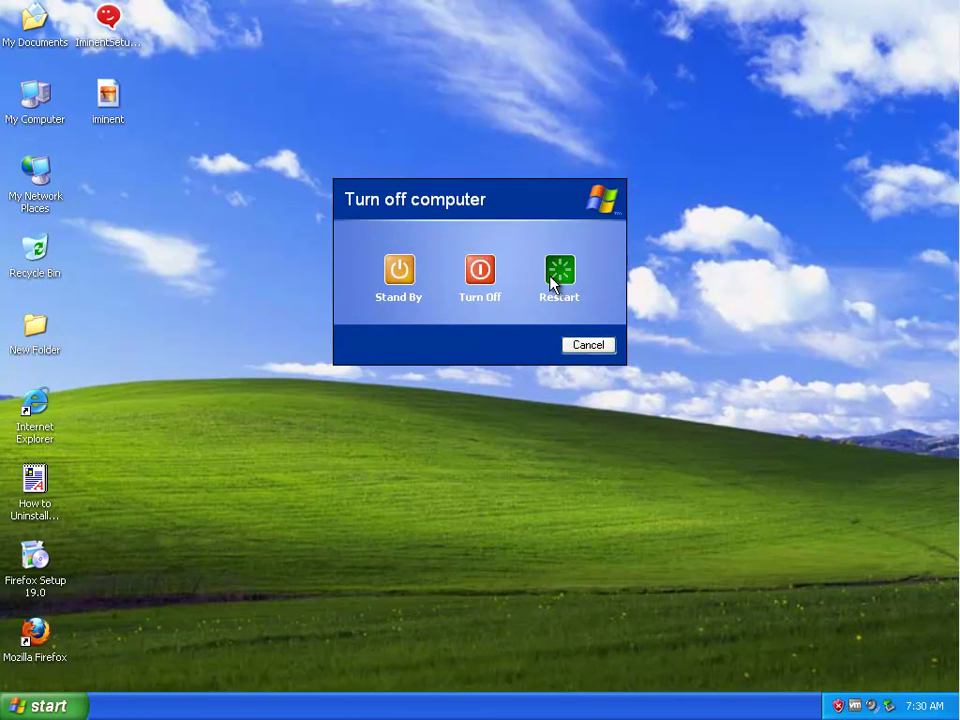
pyautogui.click(552, 283)
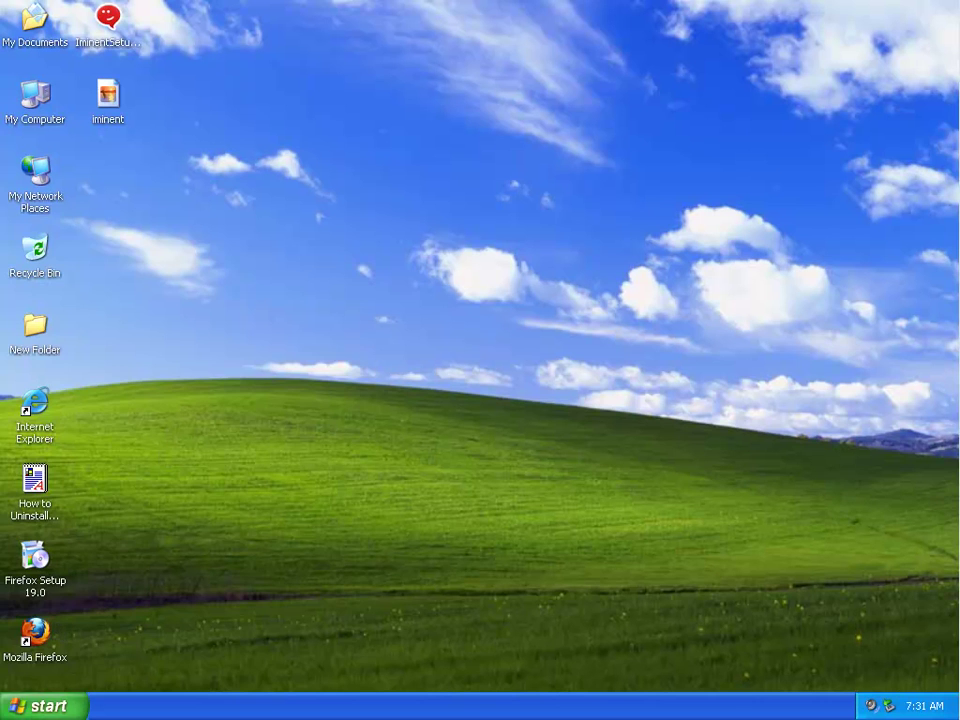
# Reopen Add or Remove Programs from the Control Panel and bring its window to the front
pyautogui.click(33, 710)
pyautogui.click(318, 480)
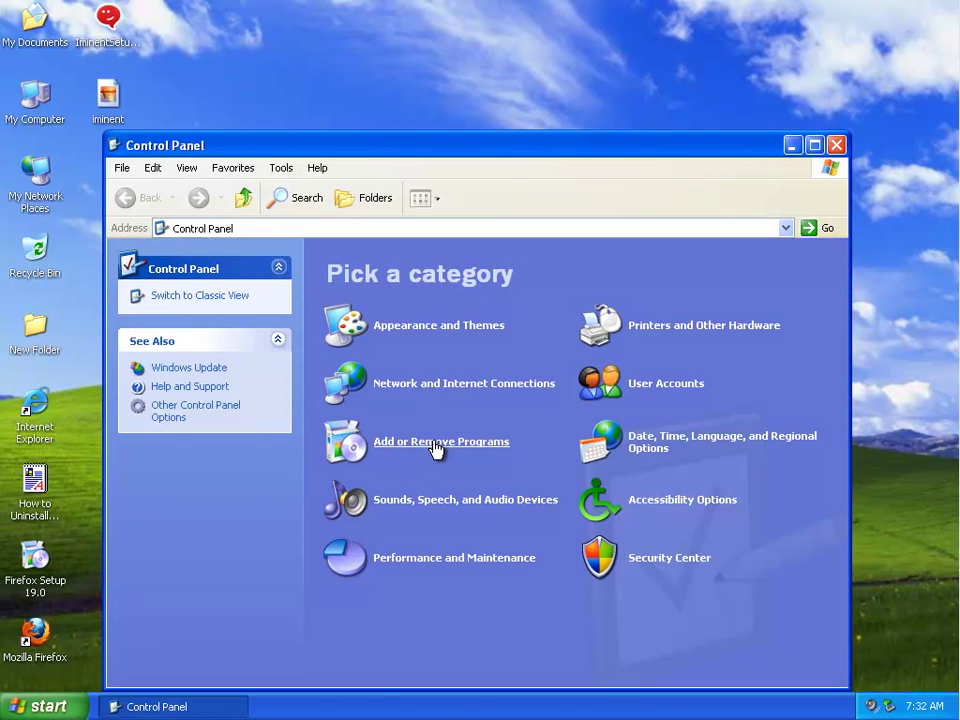
pyautogui.click(436, 443)
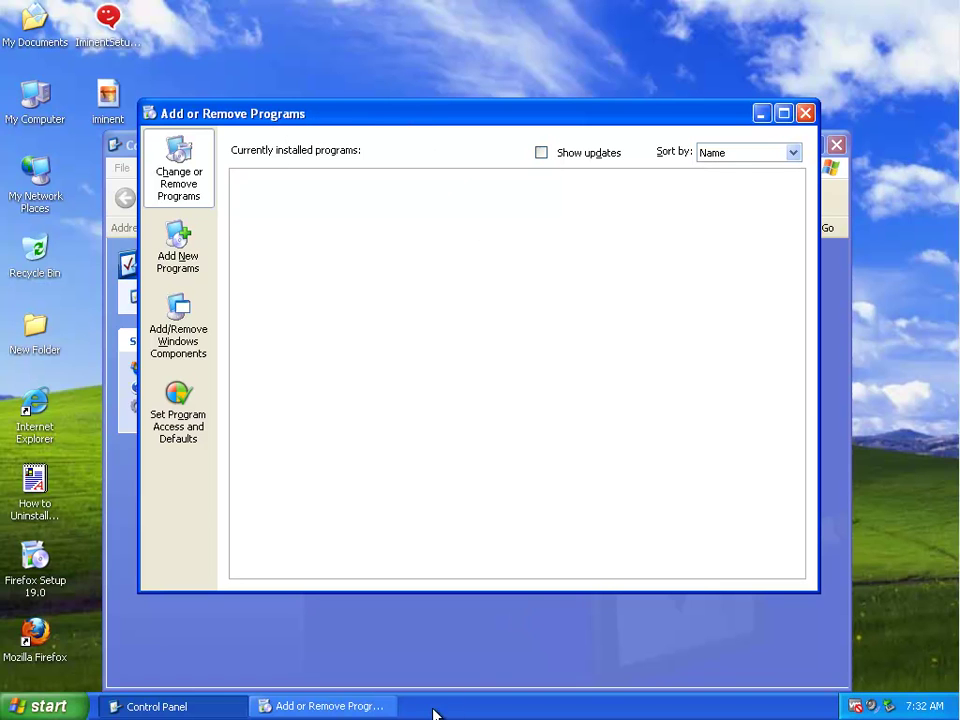
pyautogui.click(204, 709)
pyautogui.click(315, 709)
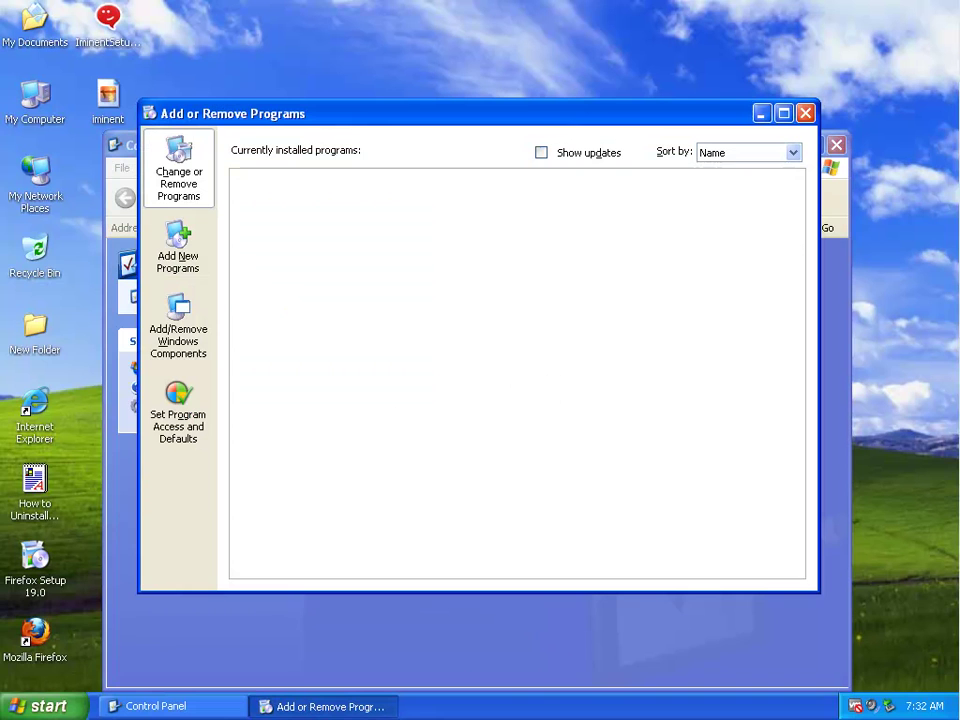
# Remove the leftover Iminent entry from the list of installed programs
pyautogui.click(417, 245)
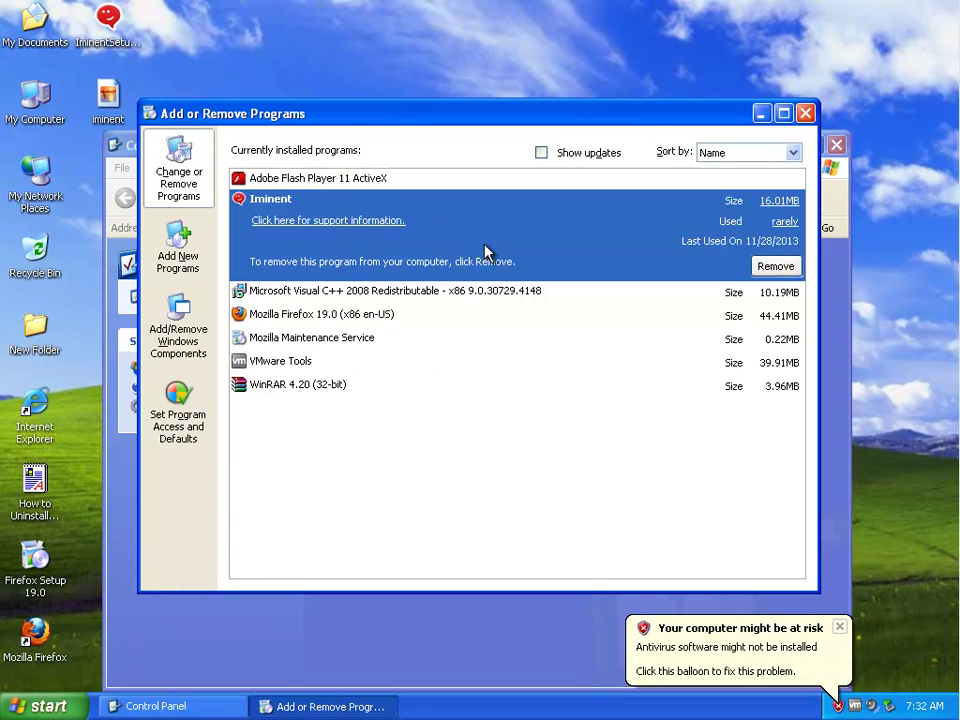
pyautogui.click(784, 270)
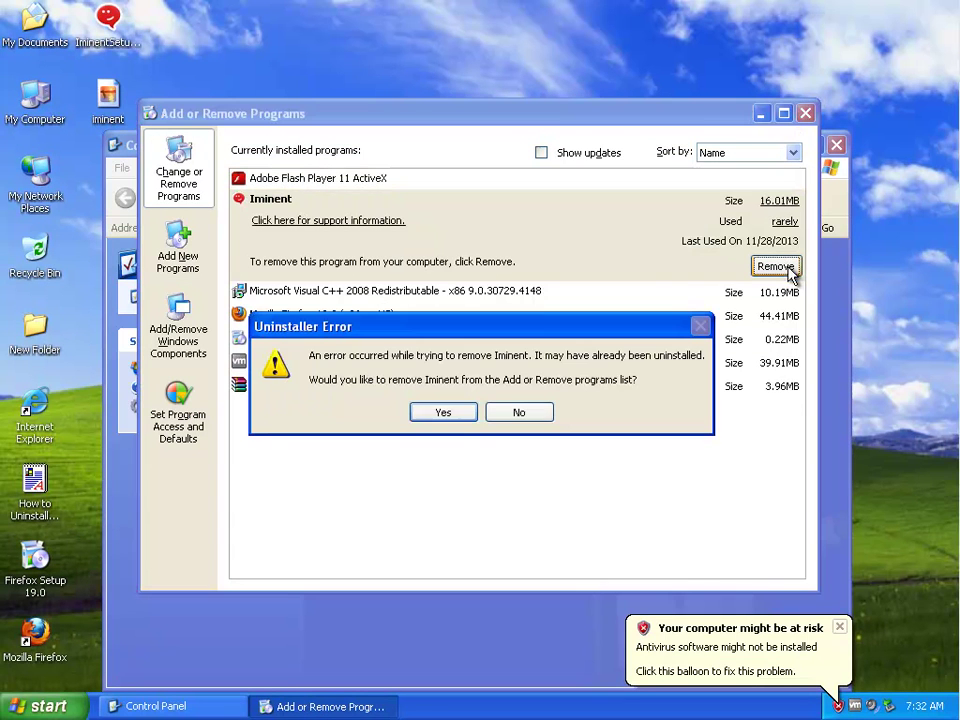
pyautogui.click(444, 413)
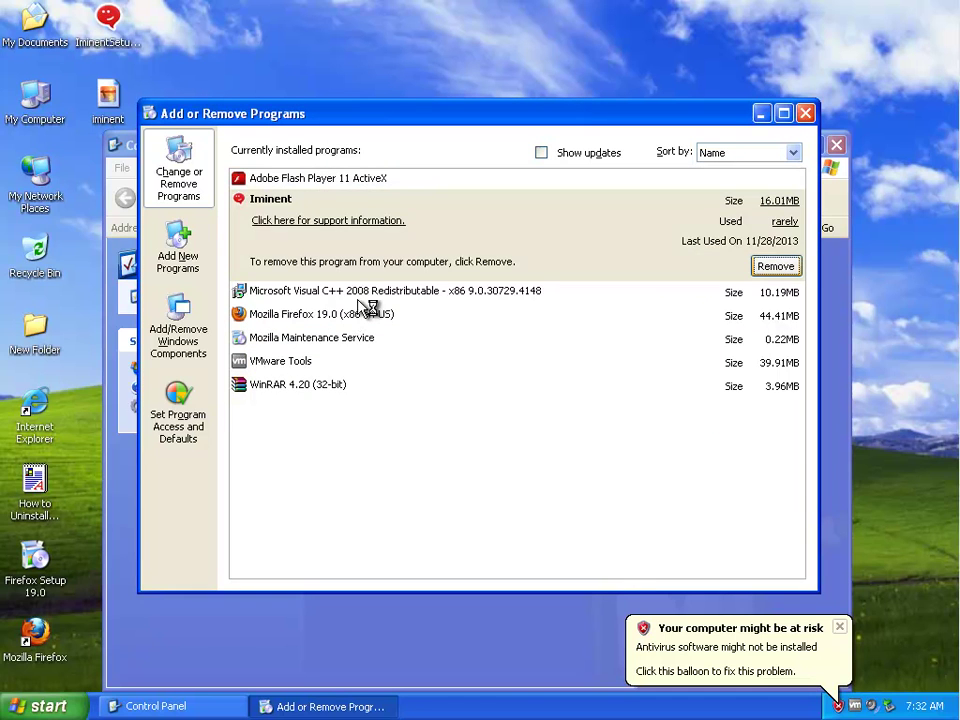
# Check the support information for Adobe Flash Player 11 ActiveX, and close Add or Remove Programs and the Control Panel
pyautogui.click(392, 182)
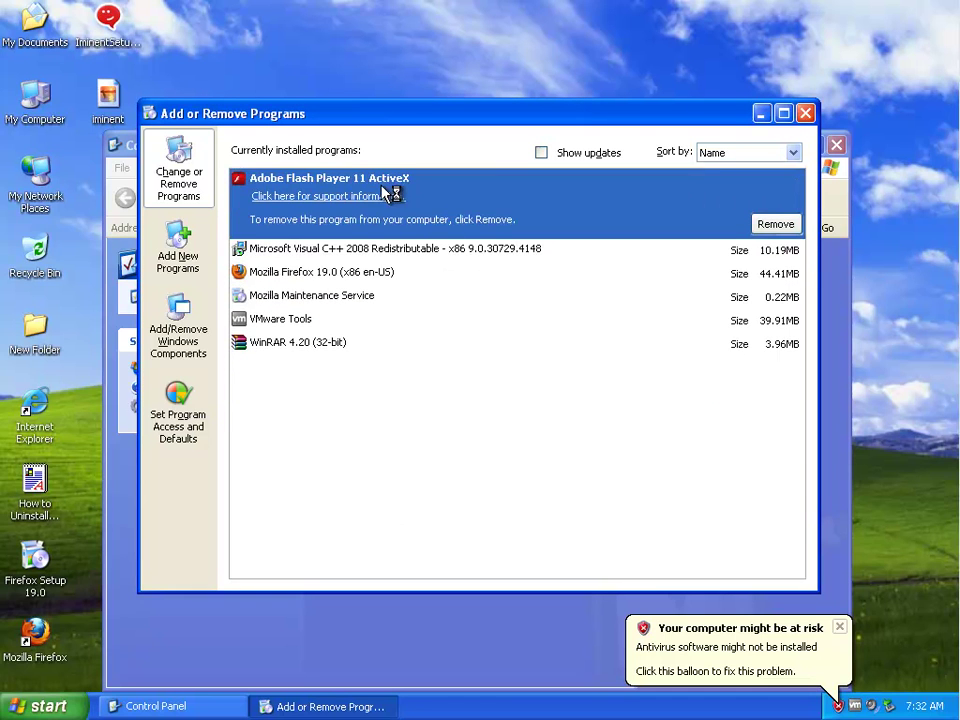
pyautogui.click(340, 196)
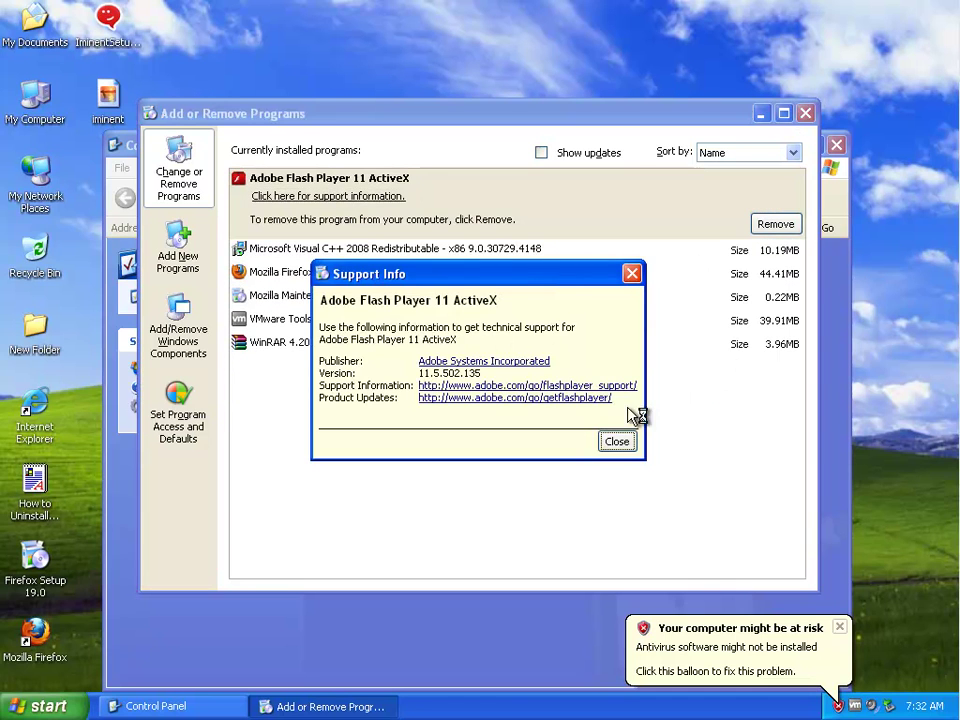
pyautogui.click(617, 442)
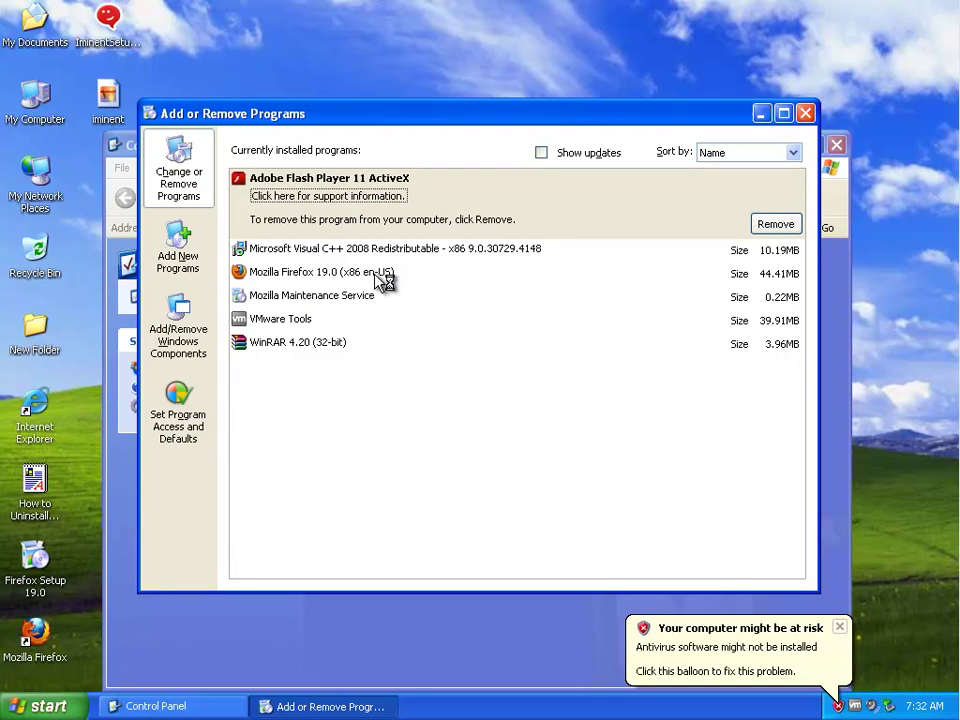
pyautogui.click(806, 114)
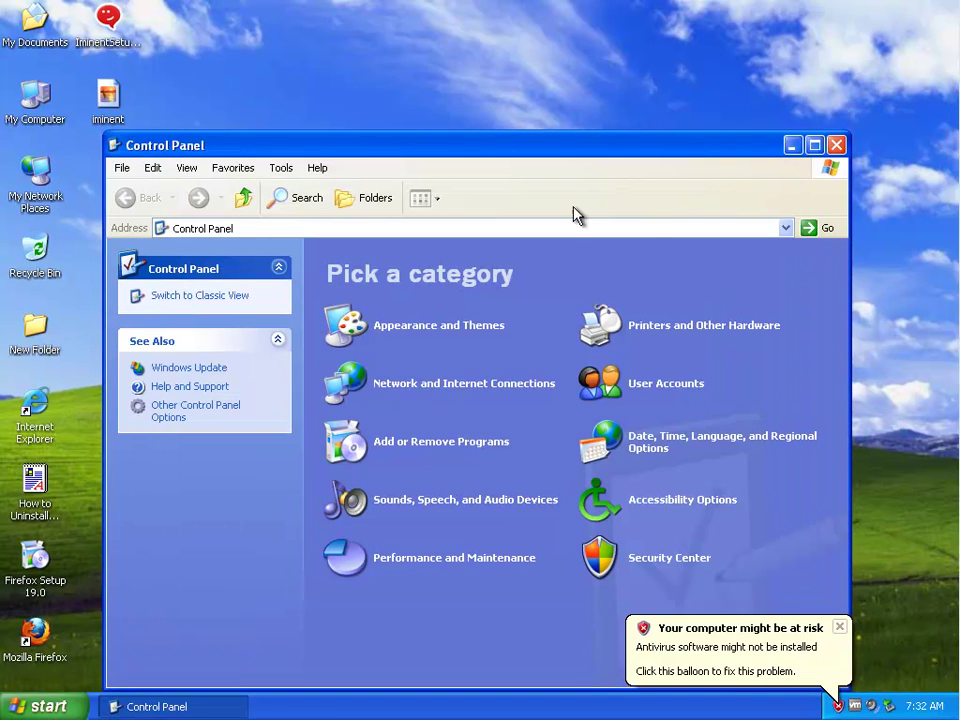
pyautogui.click(836, 145)
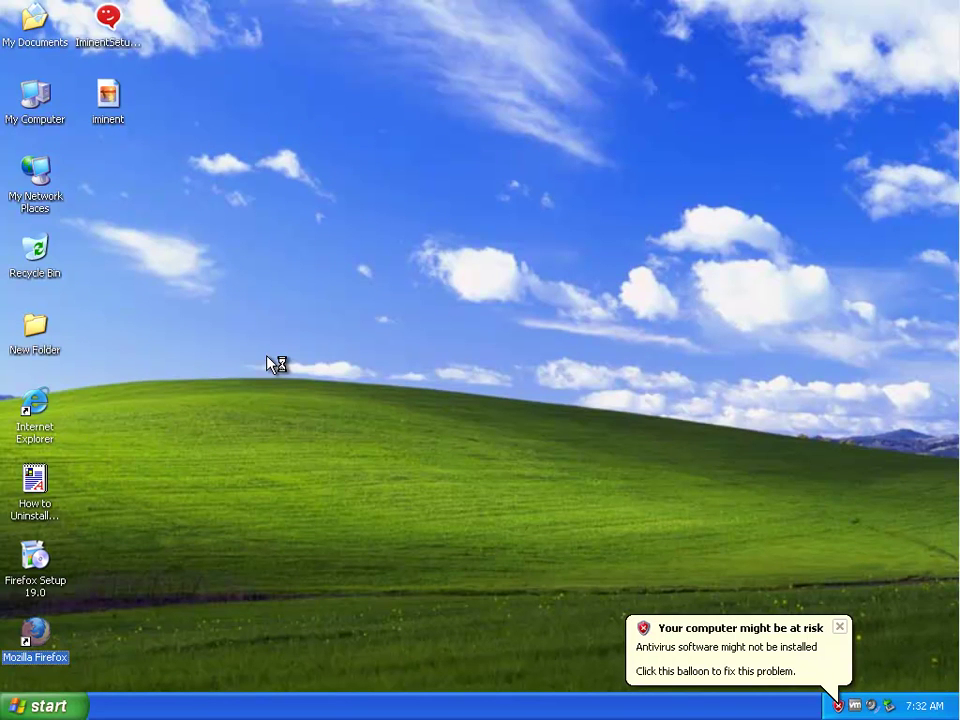
# Open Internet Explorer without making it the default browser, and check the running processes in Task Manager before minimizing it
pyautogui.doubleClick(35, 408)
pyautogui.rightClick(350, 702)
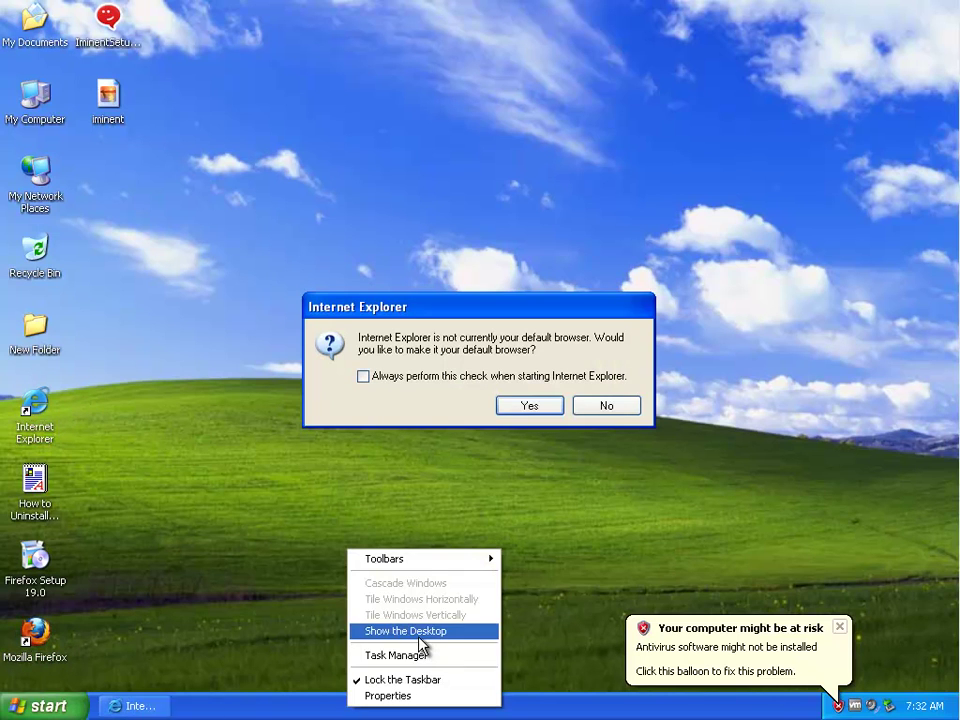
pyautogui.click(622, 405)
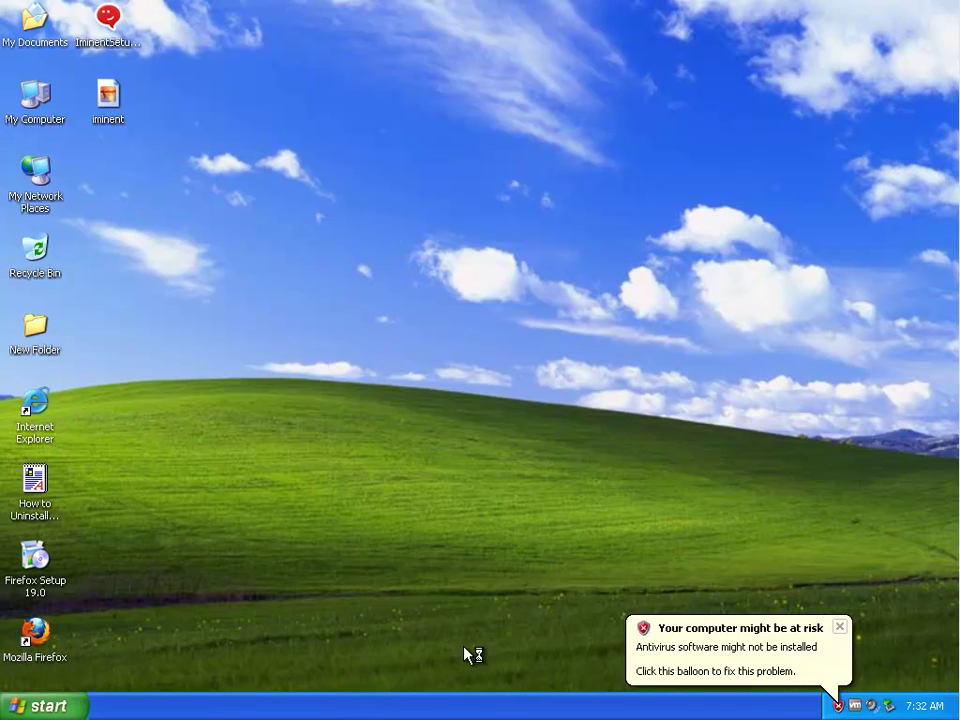
pyautogui.rightClick(436, 710)
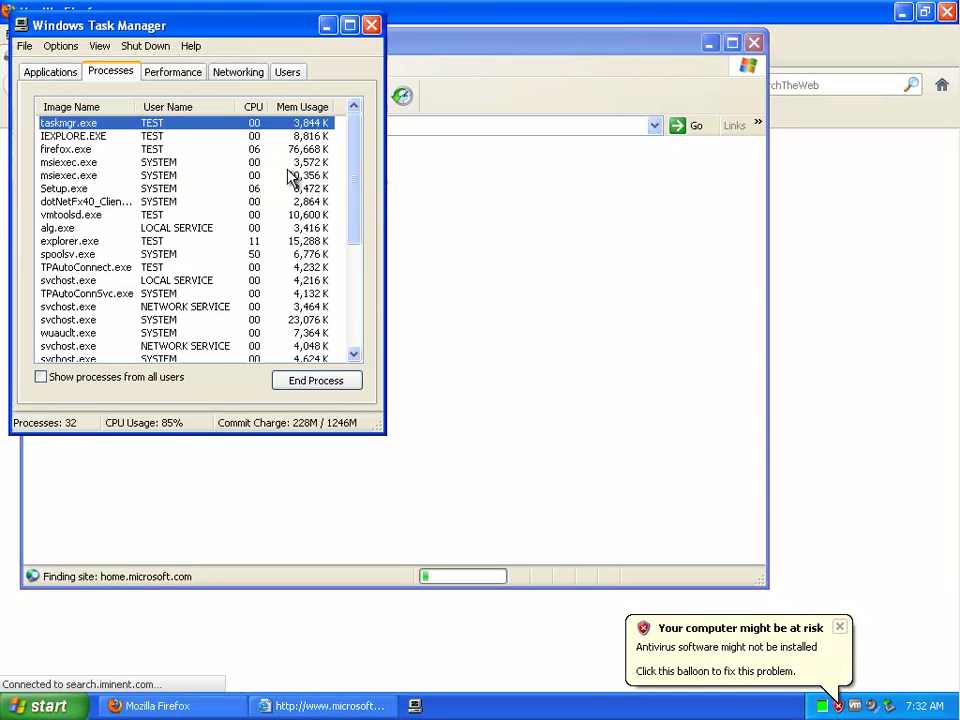
pyautogui.click(327, 25)
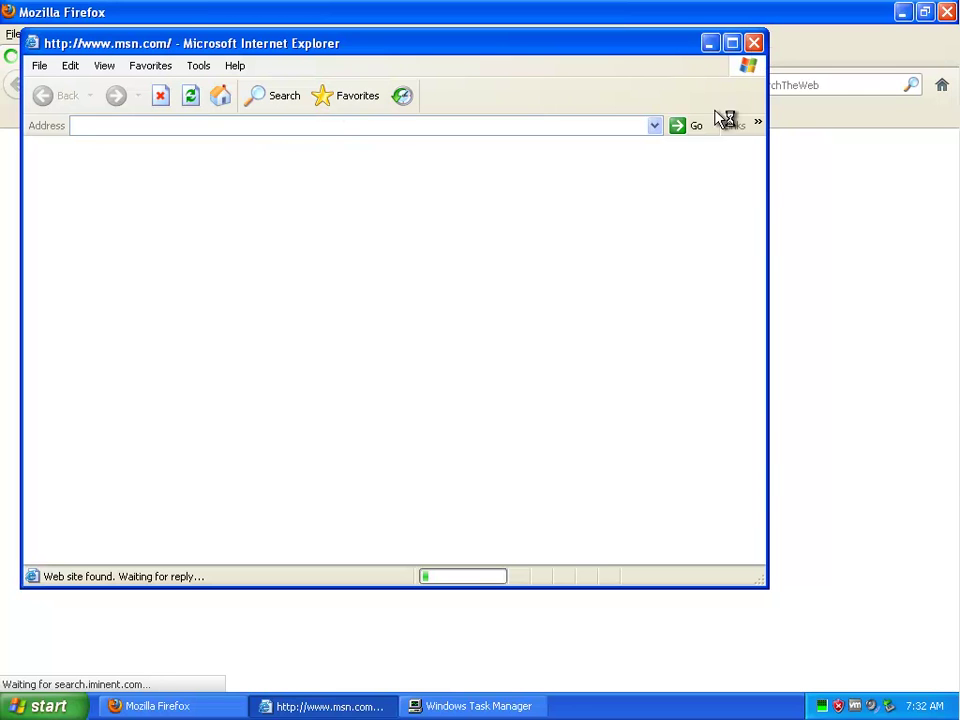
# In Firefox, remove the Search the web (Iminent) and SearchTheWeb search engines, select Google and save the search engine list
pyautogui.click(200, 706)
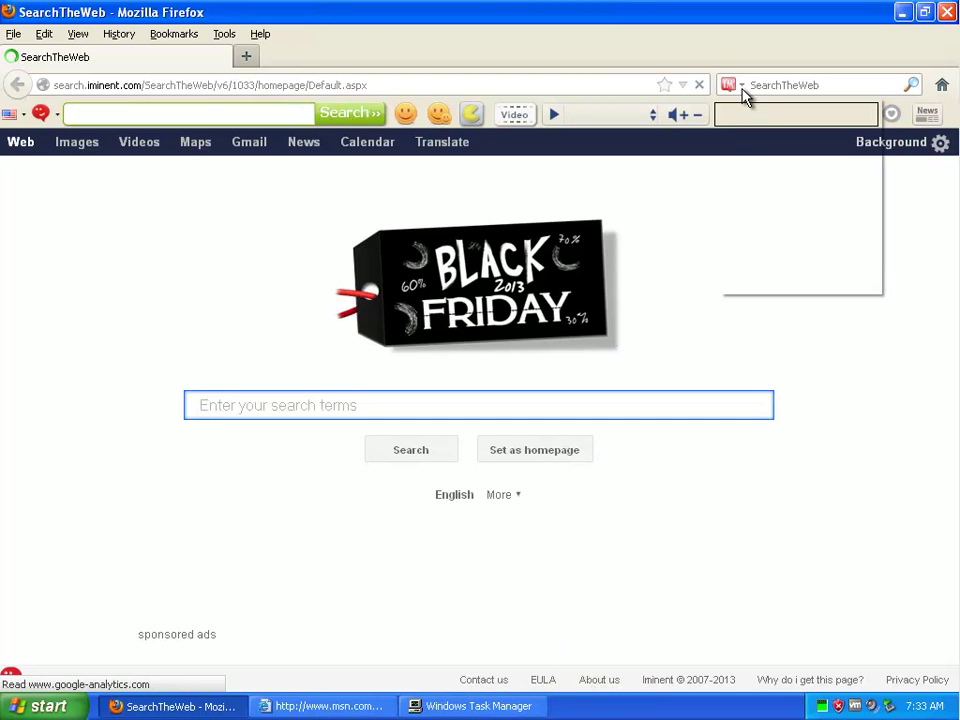
pyautogui.click(742, 87)
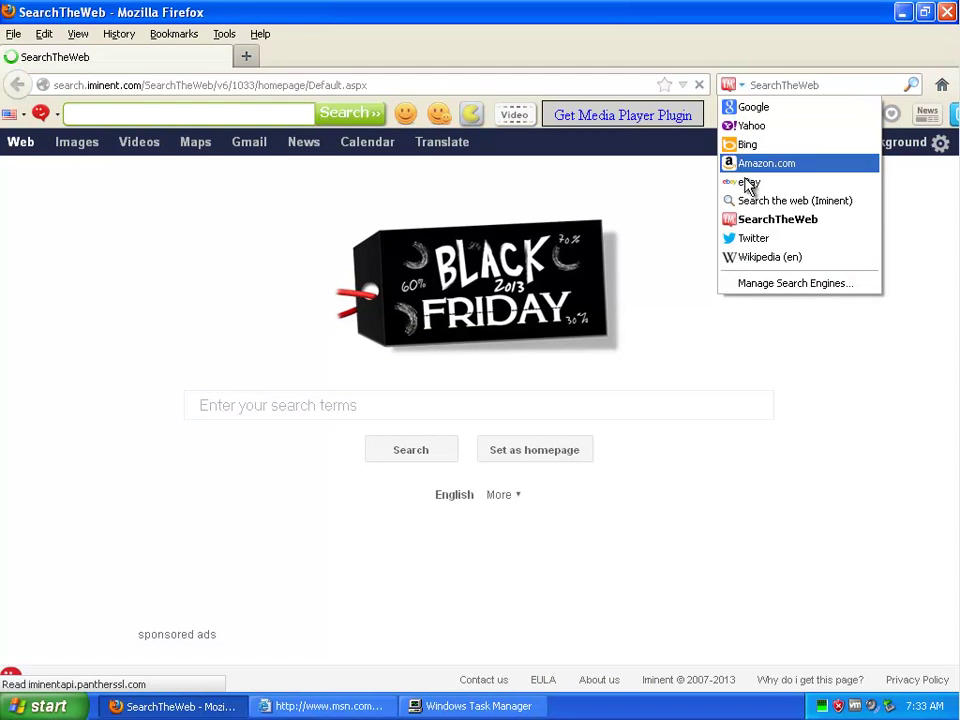
pyautogui.click(763, 285)
pyautogui.moveTo(568, 210); pyautogui.dragTo(794, 371)
pyautogui.click(660, 528)
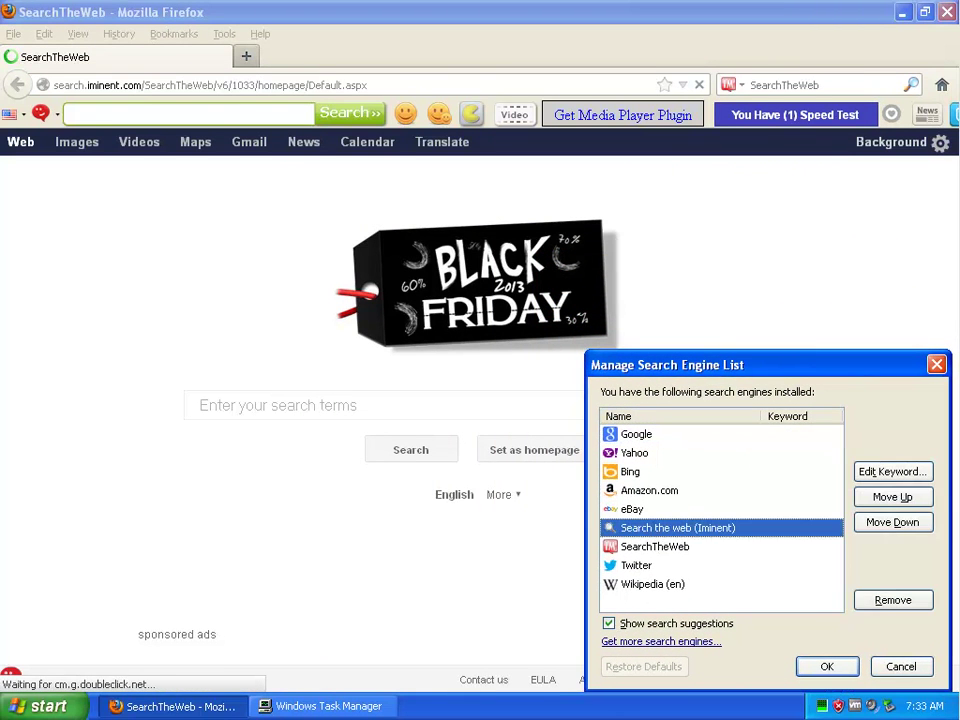
pyautogui.click(893, 600)
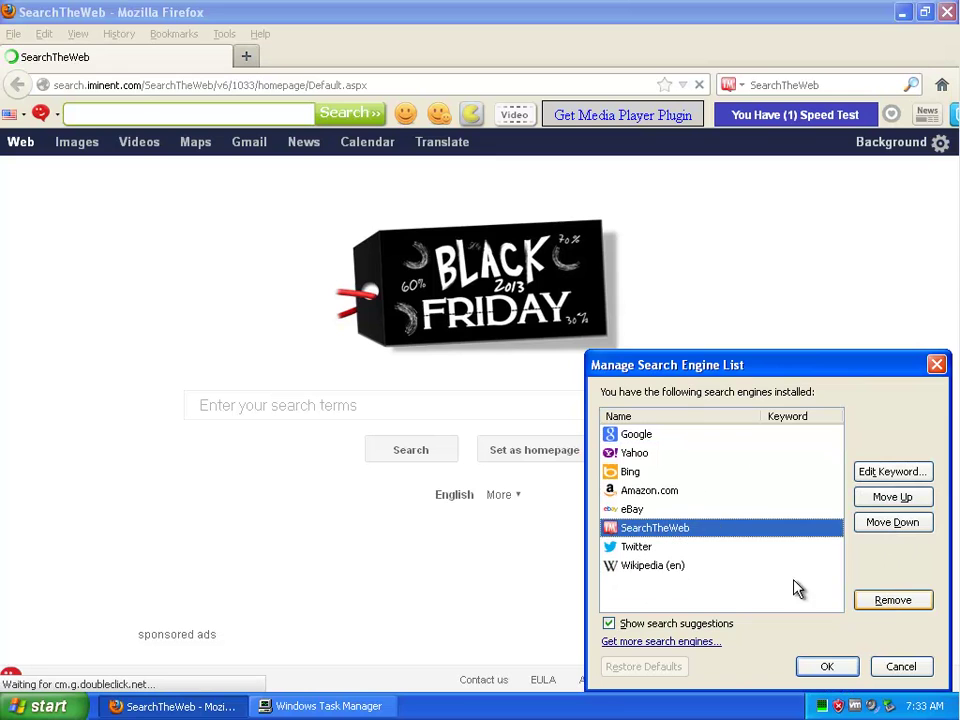
pyautogui.click(879, 600)
pyautogui.click(655, 434)
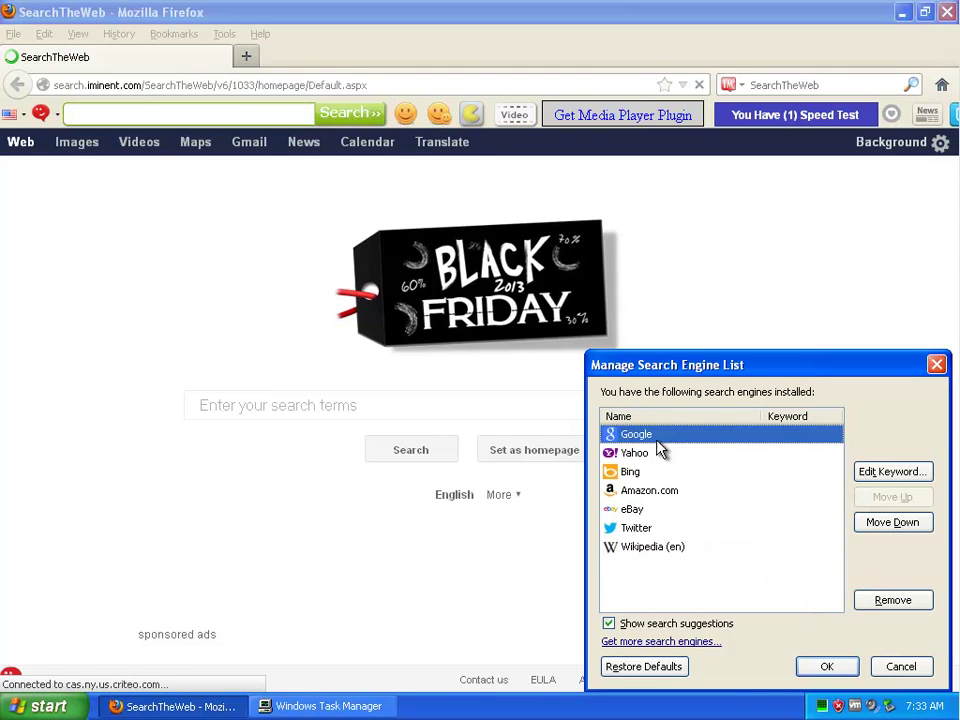
pyautogui.click(829, 665)
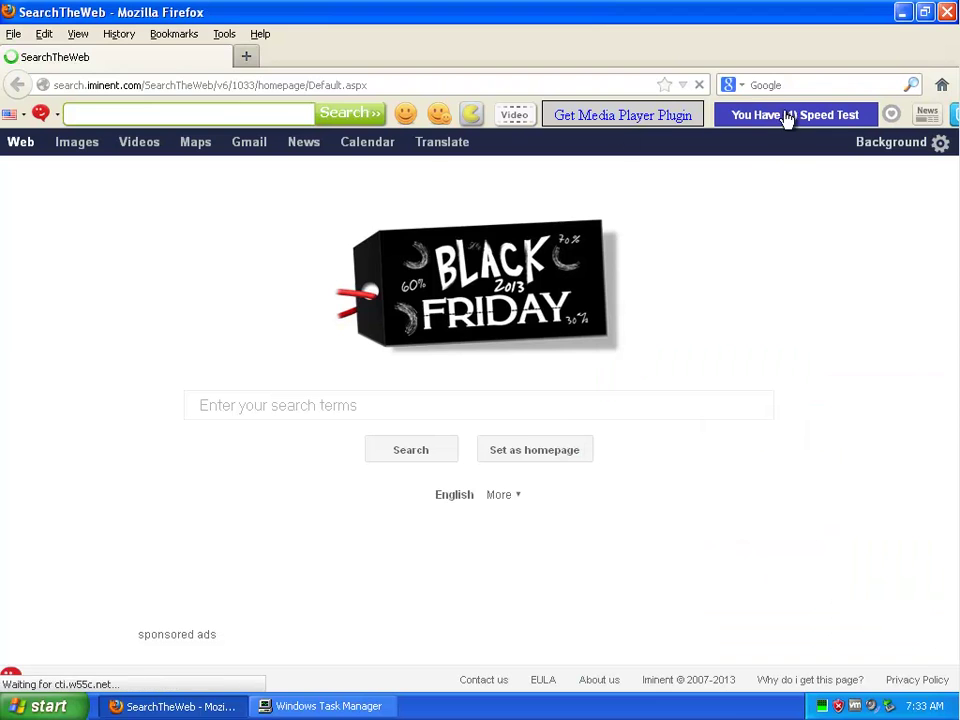
# Remove the Iminent and Iminent Toolbar extensions from Firefox
pyautogui.click(223, 34)
pyautogui.click(265, 68)
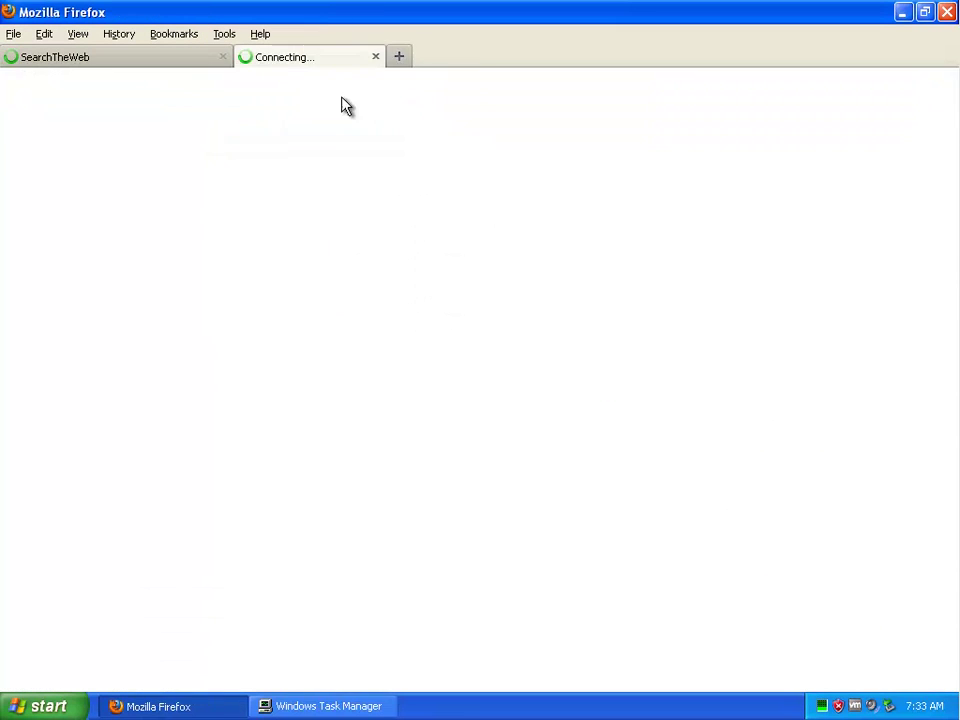
pyautogui.click(105, 228)
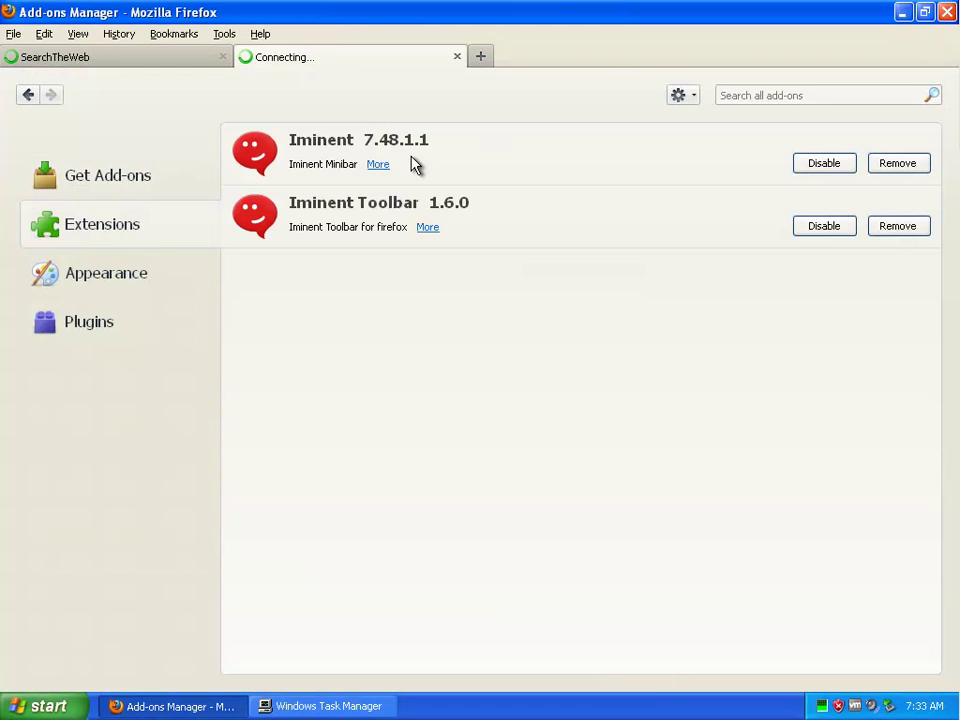
pyautogui.click(905, 165)
pyautogui.click(898, 197)
# Restore the Firefox home page to its default and restart Firefox to complete the extension removal
pyautogui.click(224, 33)
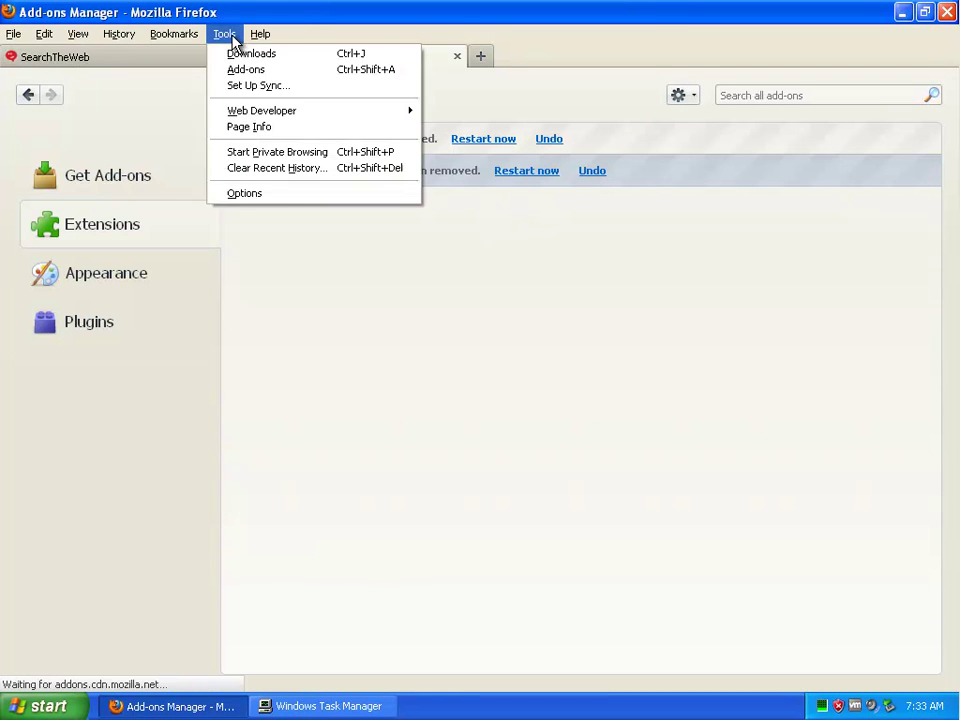
pyautogui.click(300, 194)
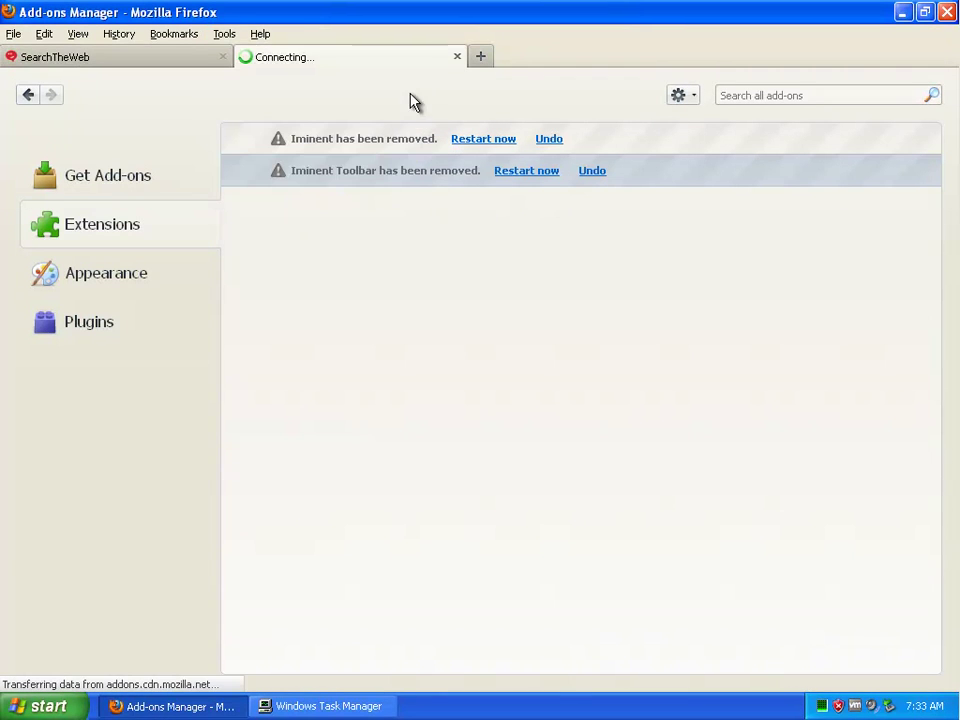
pyautogui.moveTo(424, 154); pyautogui.dragTo(410, 208)
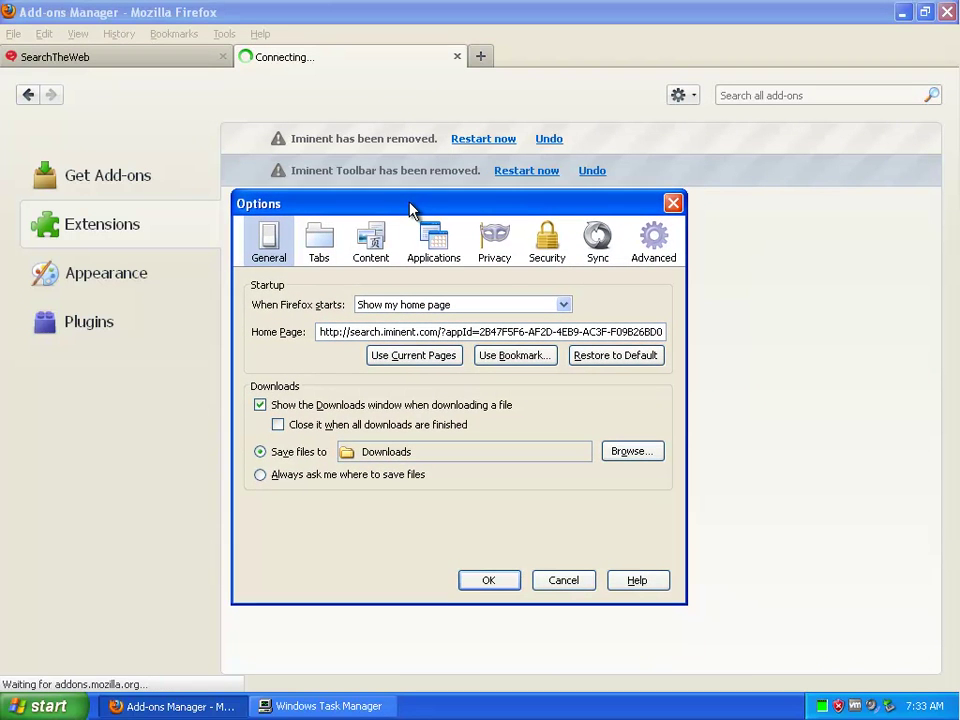
pyautogui.click(640, 355)
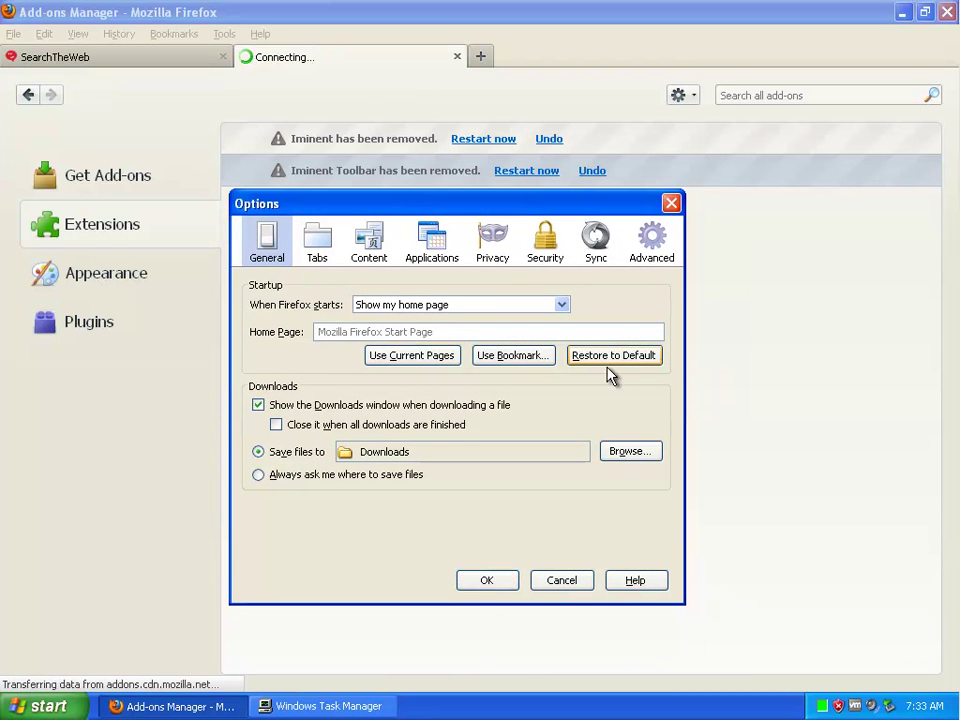
pyautogui.click(489, 581)
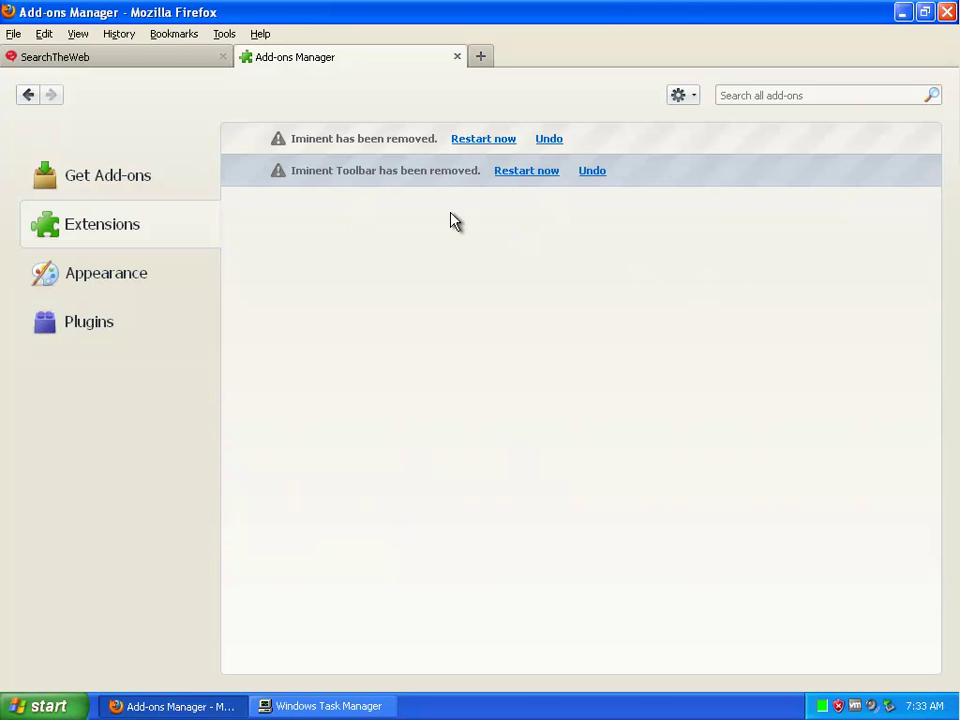
pyautogui.click(520, 172)
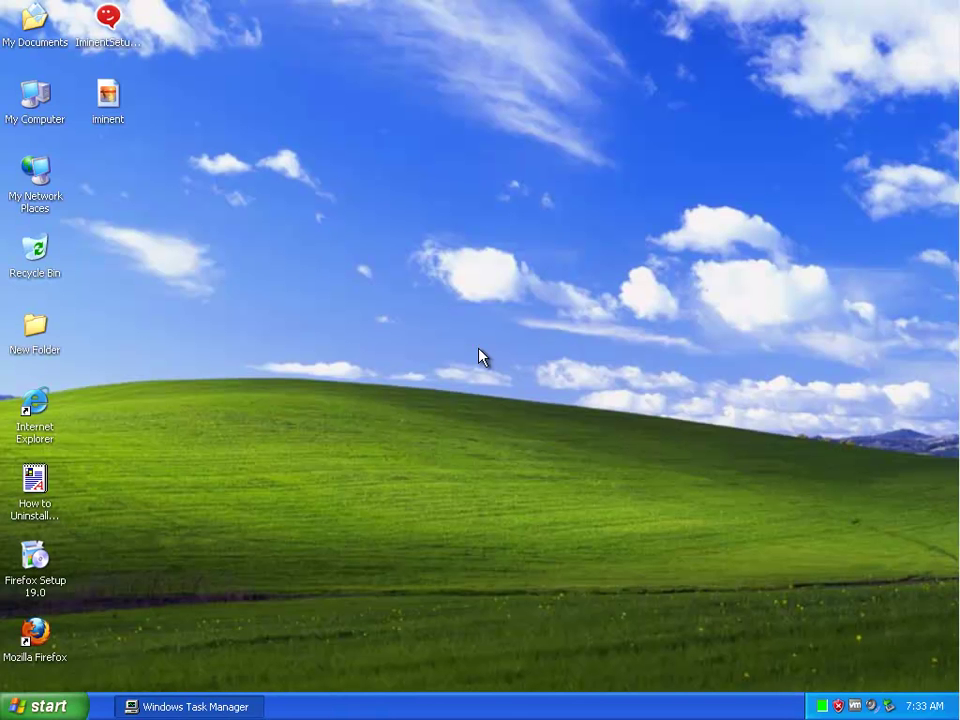
# Refresh the desktop, open the file search in My Computer, and set the folder view options to show hidden files and folders
pyautogui.rightClick(491, 279)
pyautogui.click(520, 305)
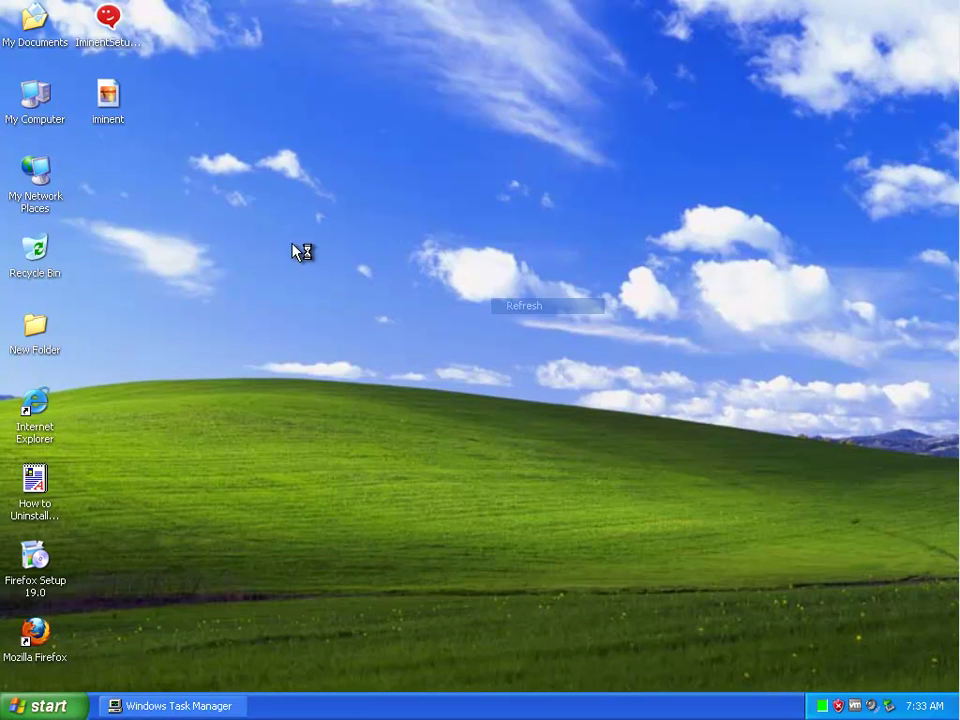
pyautogui.click(52, 93)
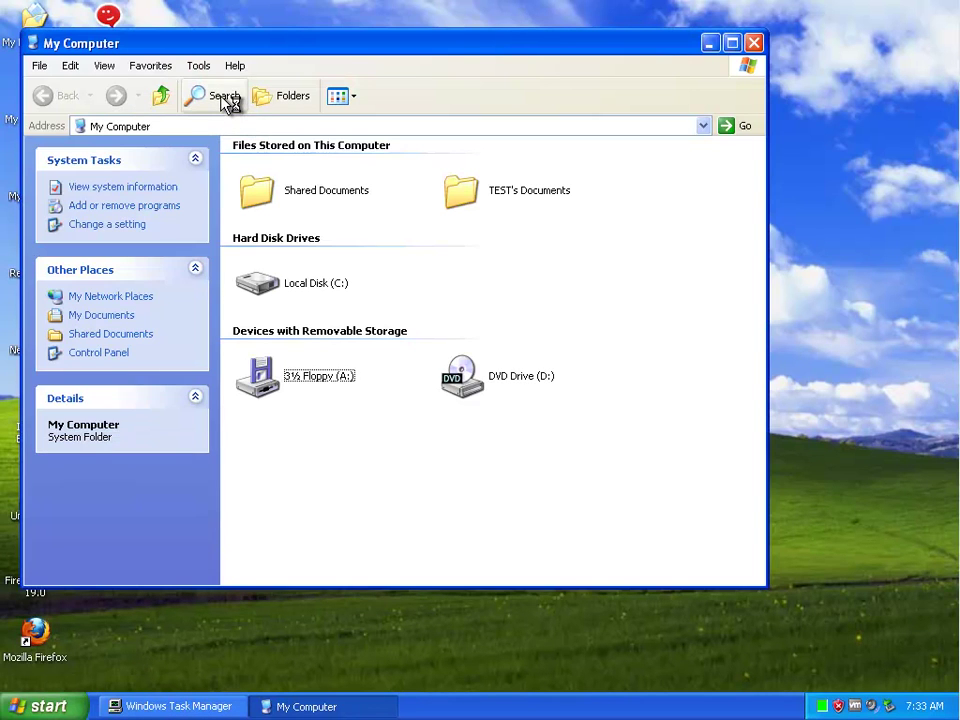
pyautogui.click(223, 96)
pyautogui.click(198, 70)
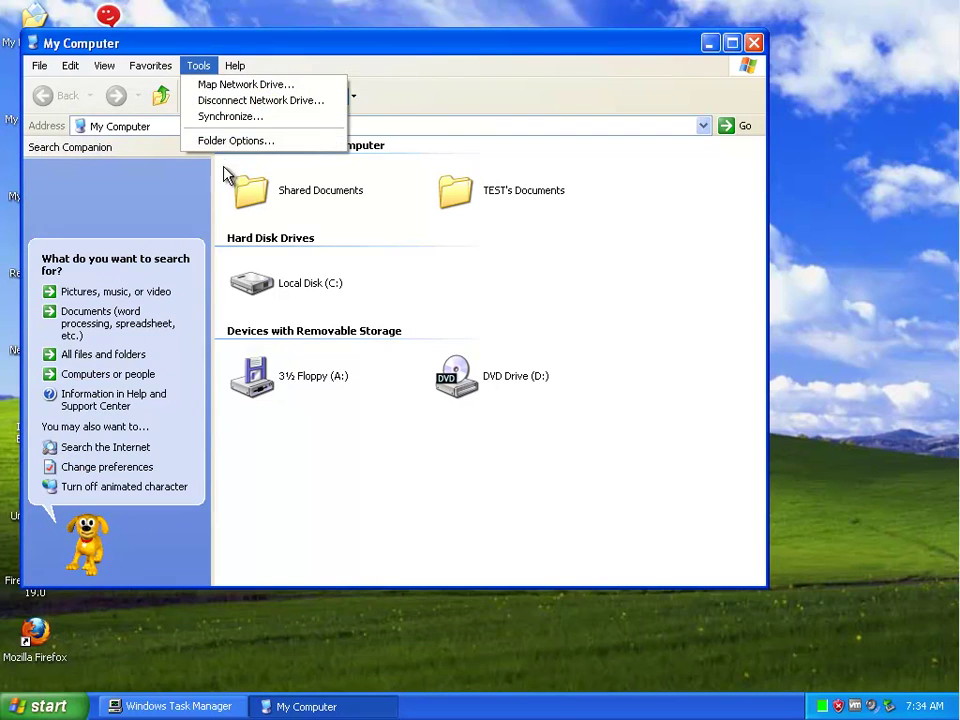
pyautogui.click(246, 140)
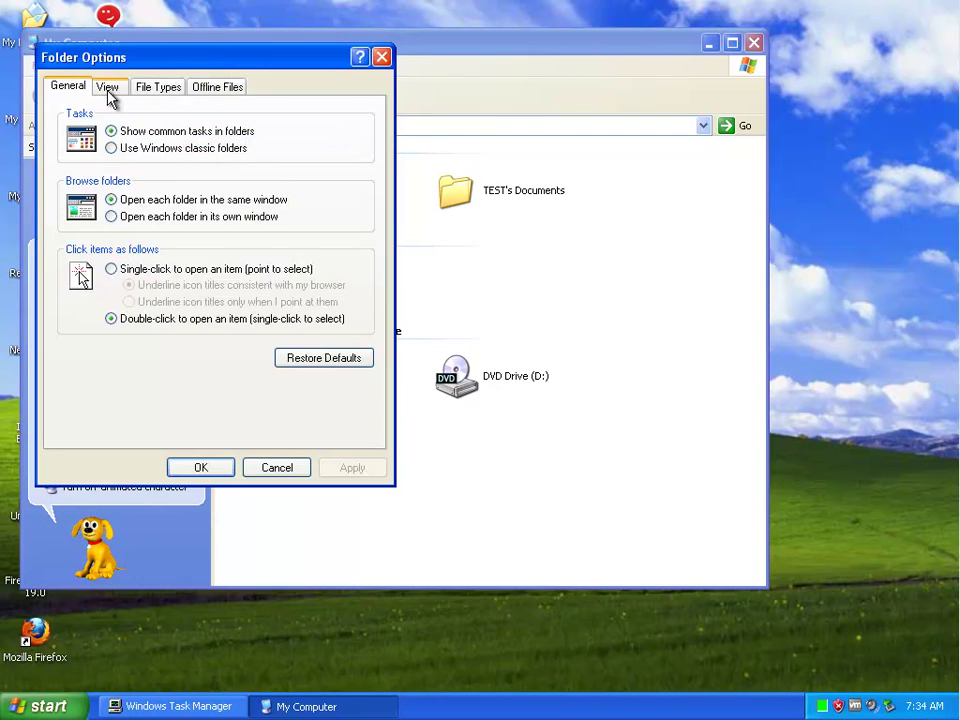
pyautogui.click(108, 88)
pyautogui.click(122, 378)
pyautogui.click(201, 468)
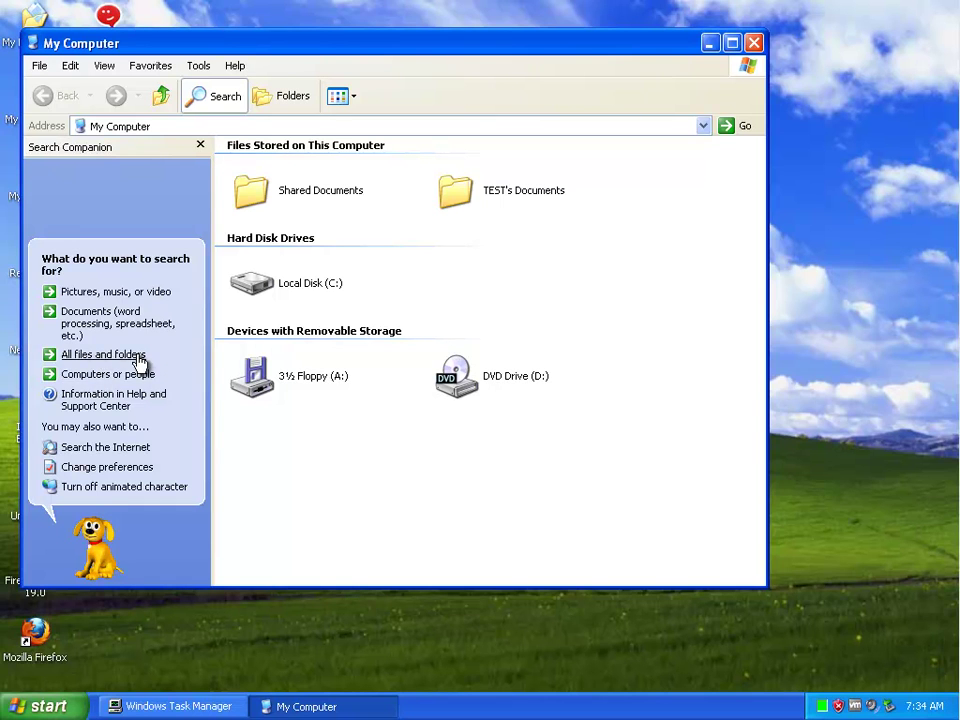
# Search all files and folders in My Computer for IMINENT, including hidden files and tape backup, with case sensitivity enabled
pyautogui.click(139, 357)
pyautogui.write('IMINENT')
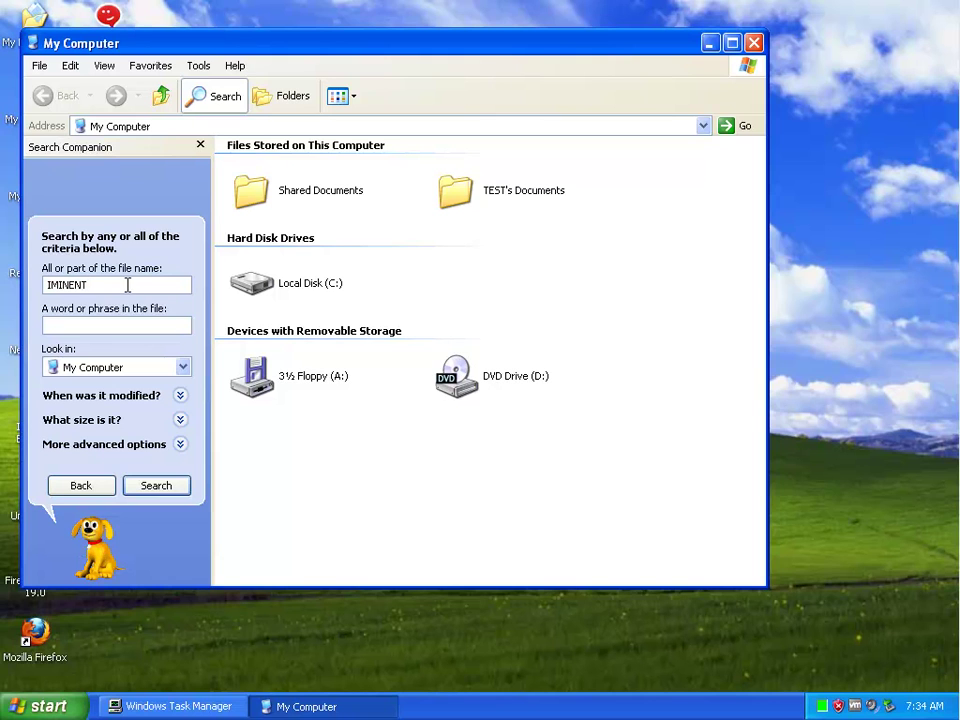
pyautogui.click(180, 446)
pyautogui.click(48, 392)
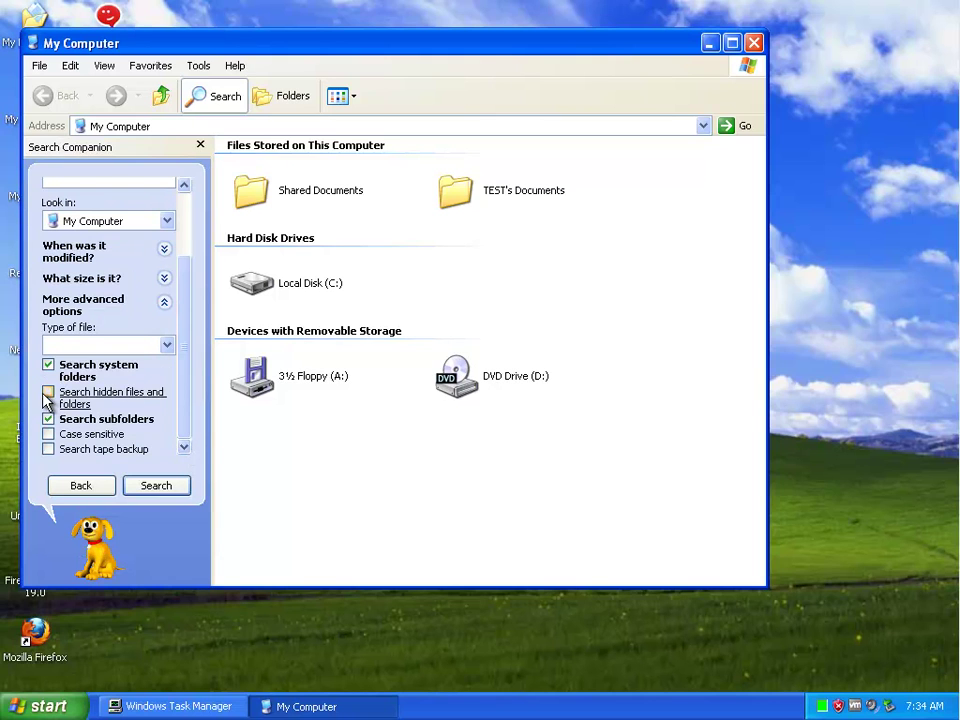
pyautogui.click(48, 434)
pyautogui.click(48, 449)
pyautogui.click(156, 486)
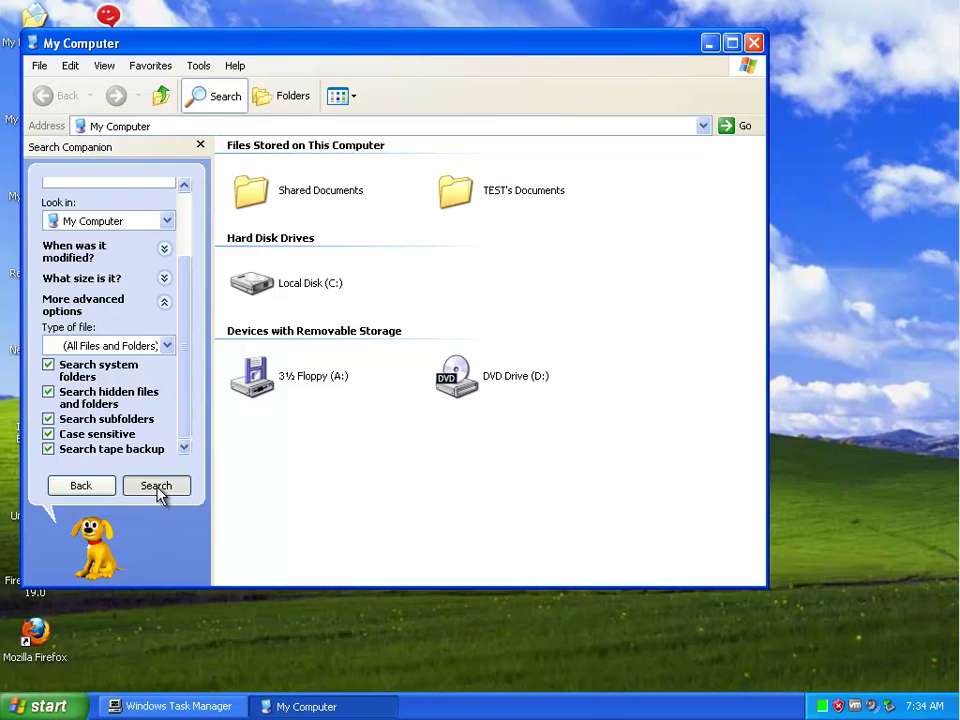
# Open the Registry Editor with REGEDIT and search the registry for IMINENT
pyautogui.press('super+r')
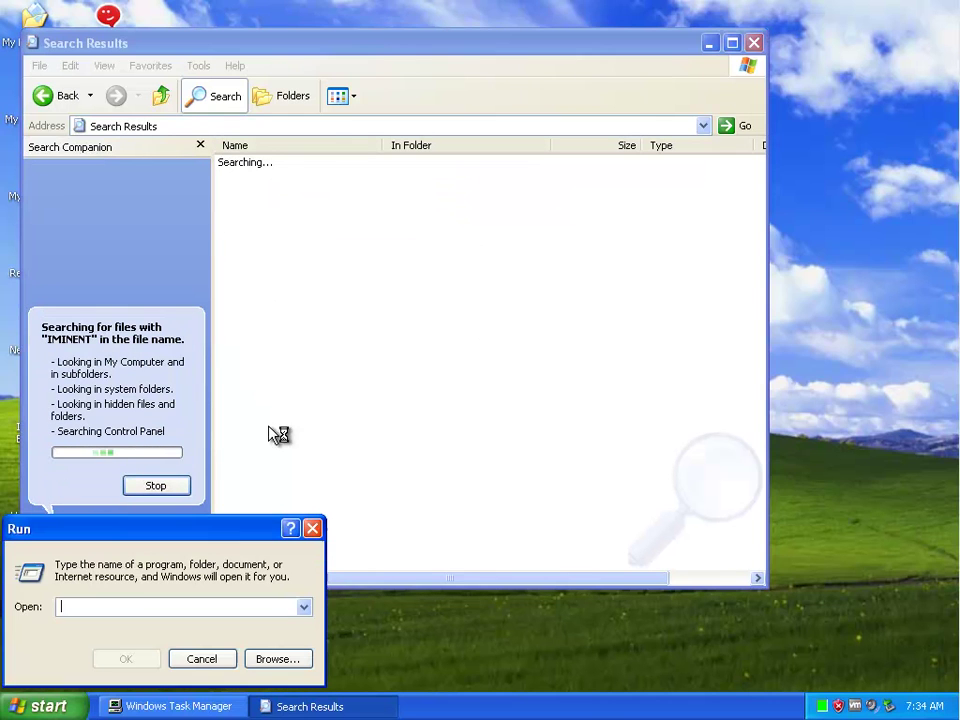
pyautogui.write('REGEDIT')
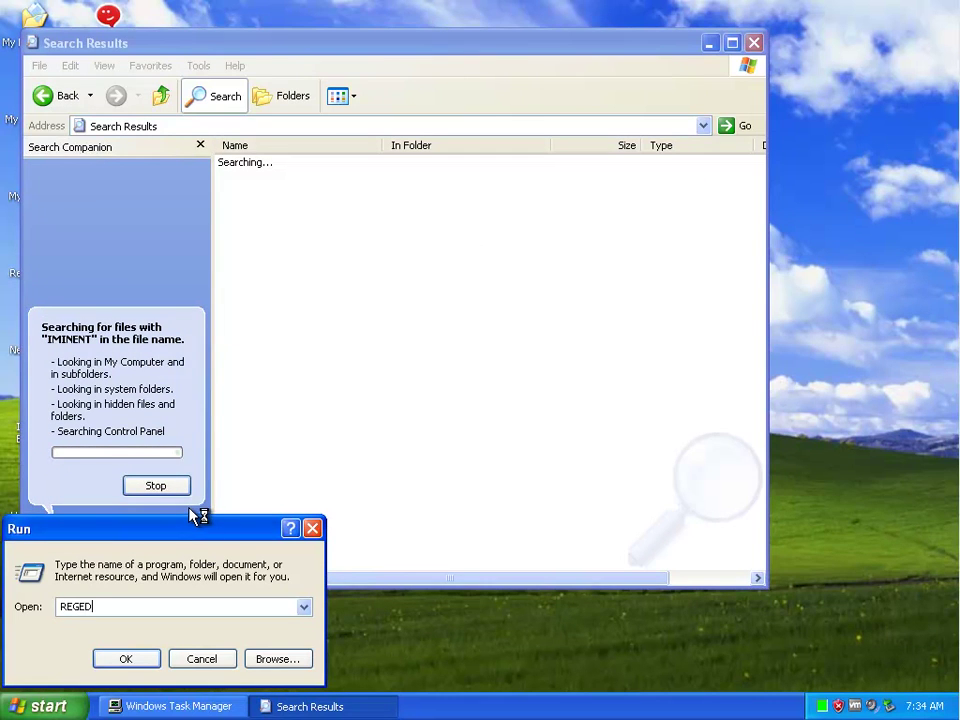
pyautogui.press('Return')
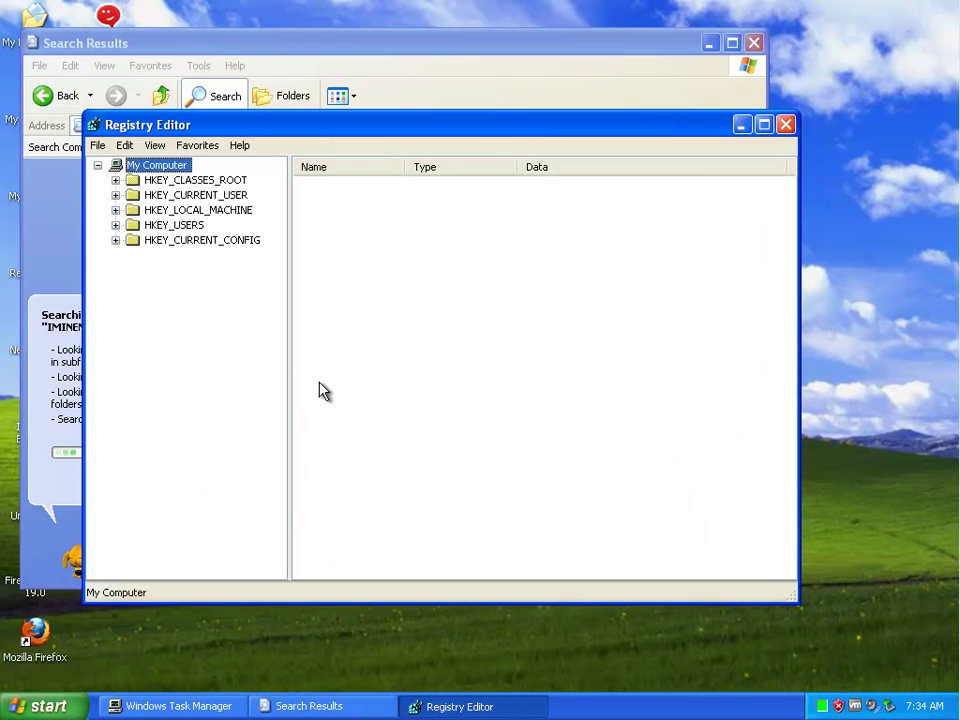
pyautogui.hotkey('ctrl', 'f')
pyautogui.write('IMINENT')
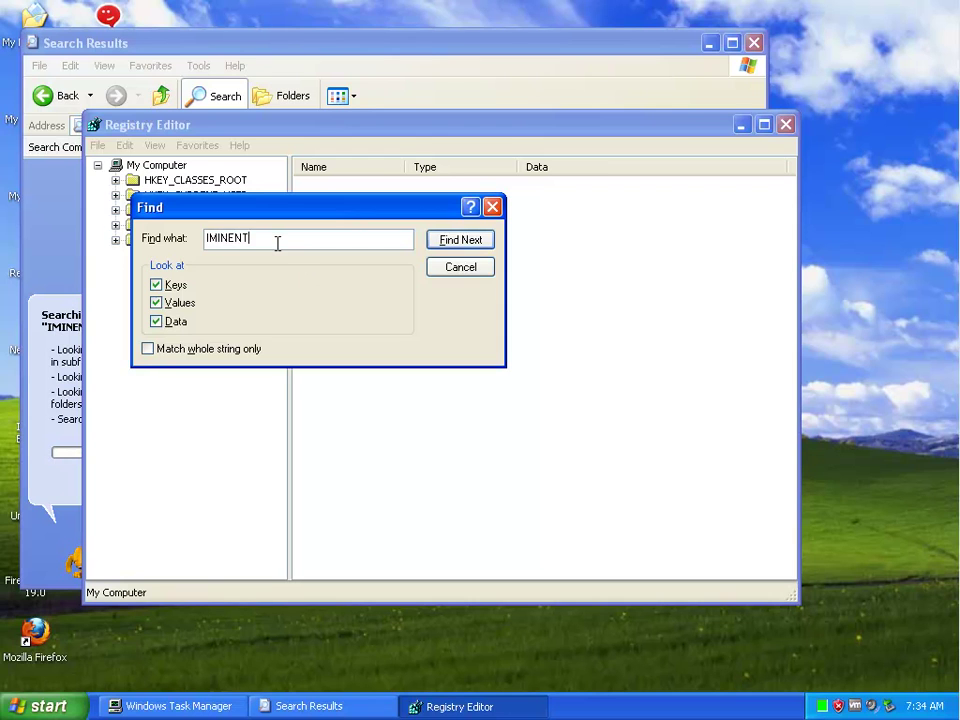
pyautogui.press('Return')
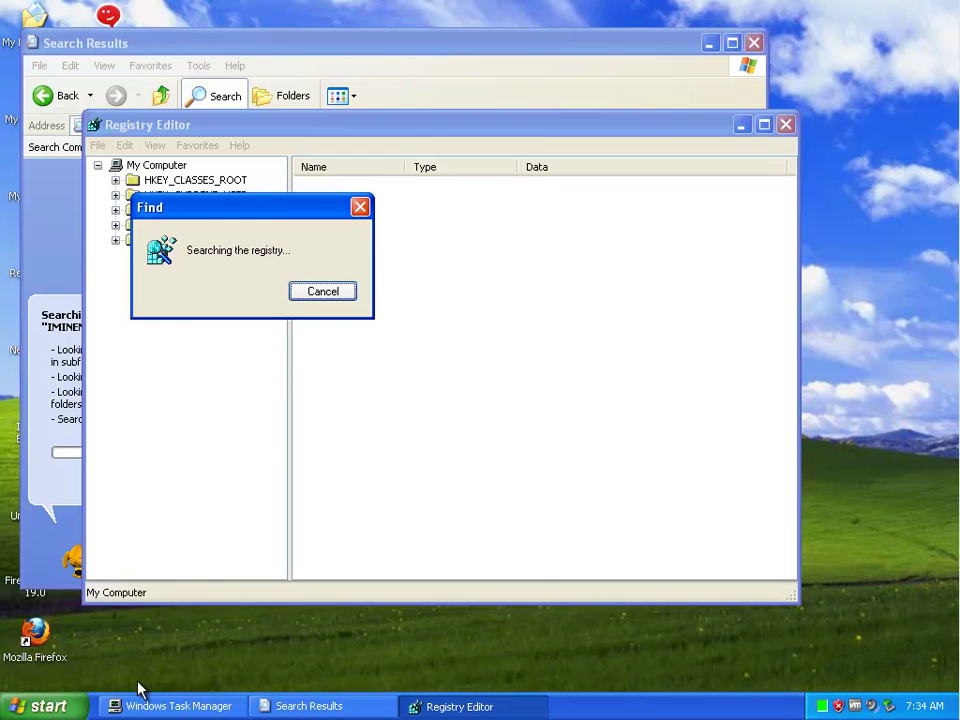
# Turn off grouping of similar taskbar buttons and show Quick Launch in the taskbar properties
pyautogui.rightClick(642, 709)
pyautogui.click(684, 696)
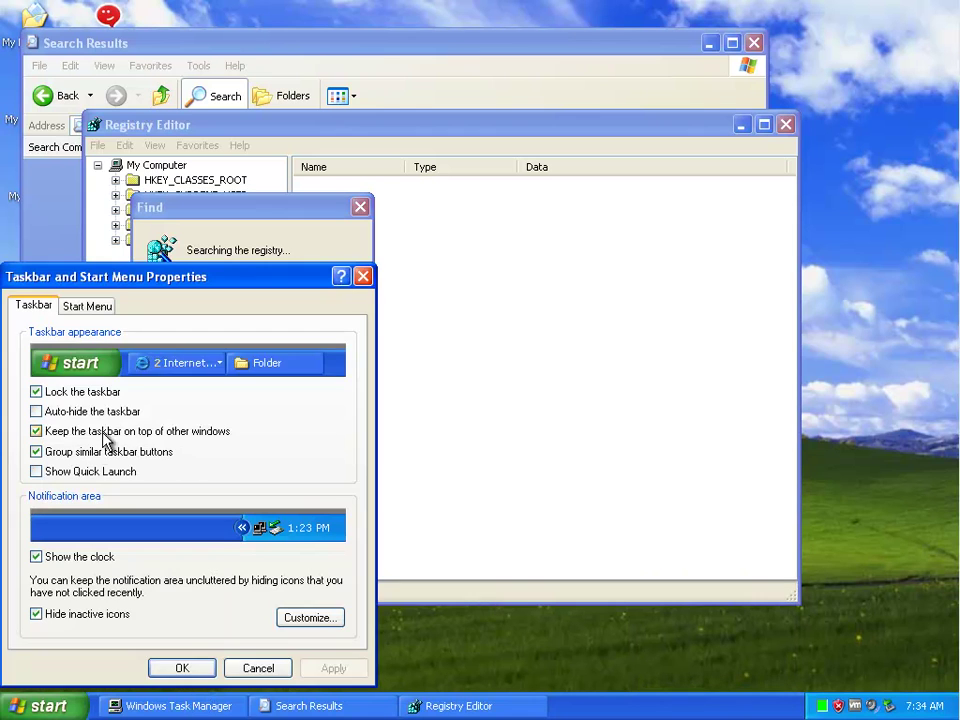
pyautogui.click(78, 474)
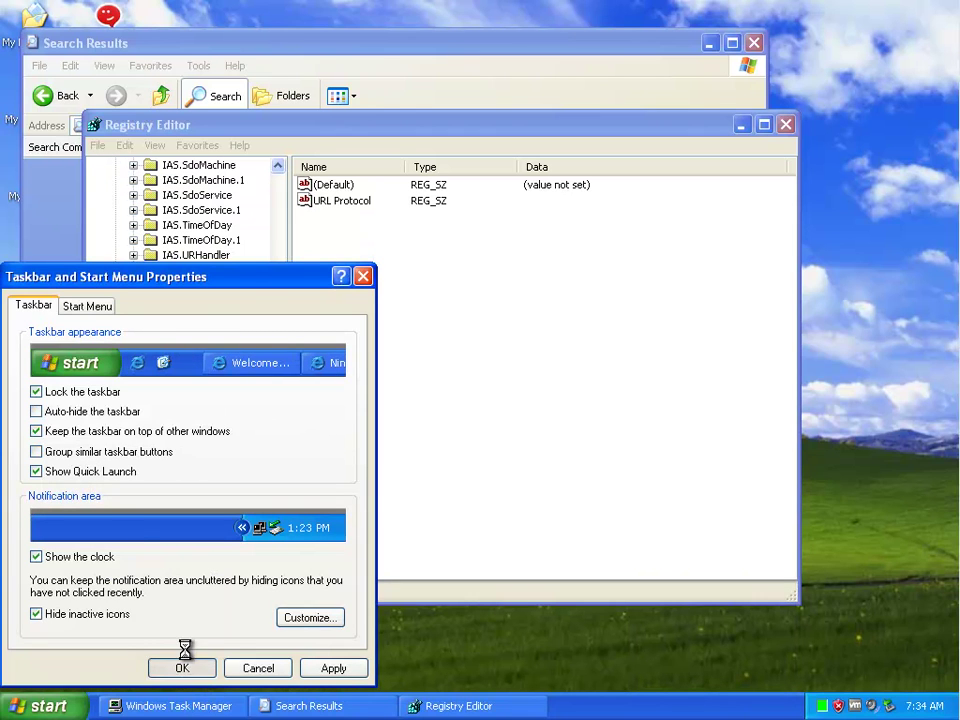
pyautogui.click(184, 668)
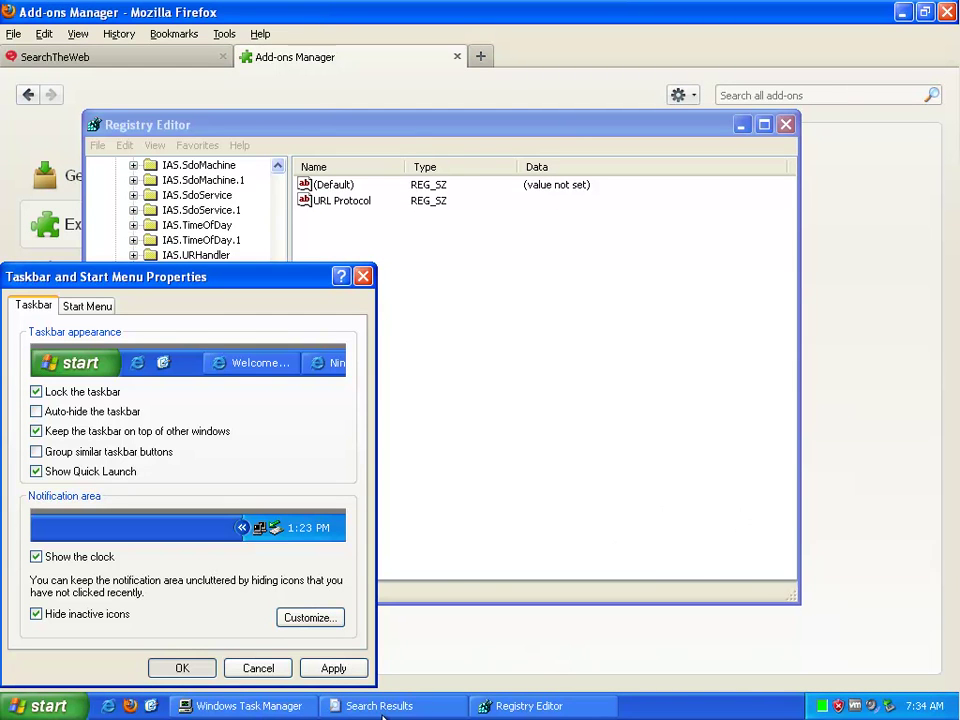
# Switch to the restarted Firefox window and close its Add-ons Manager tab
pyautogui.click(487, 706)
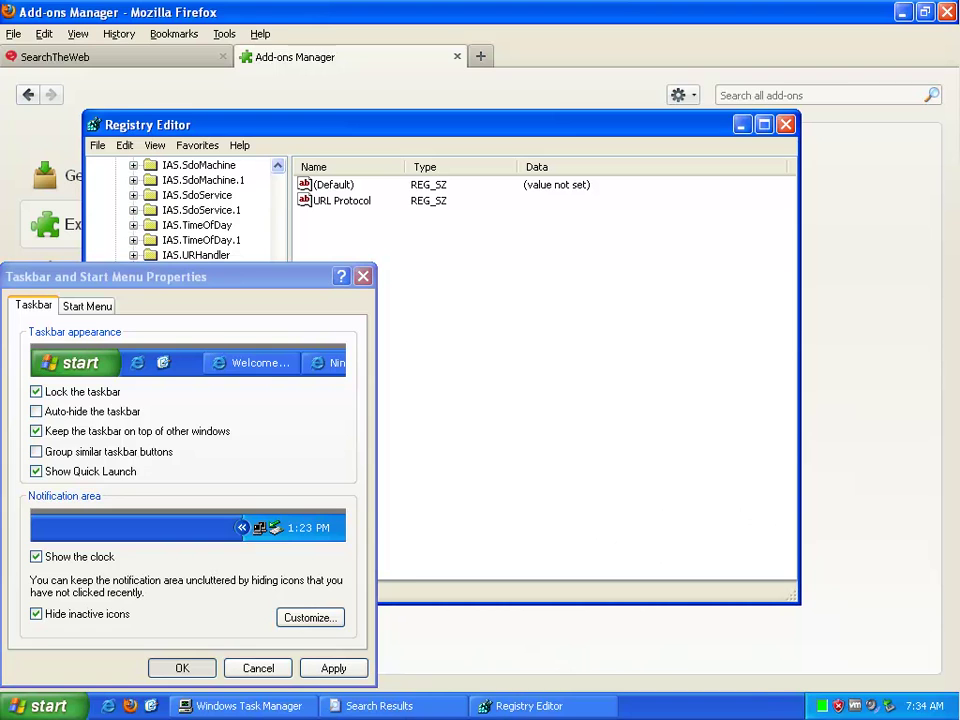
pyautogui.click(712, 705)
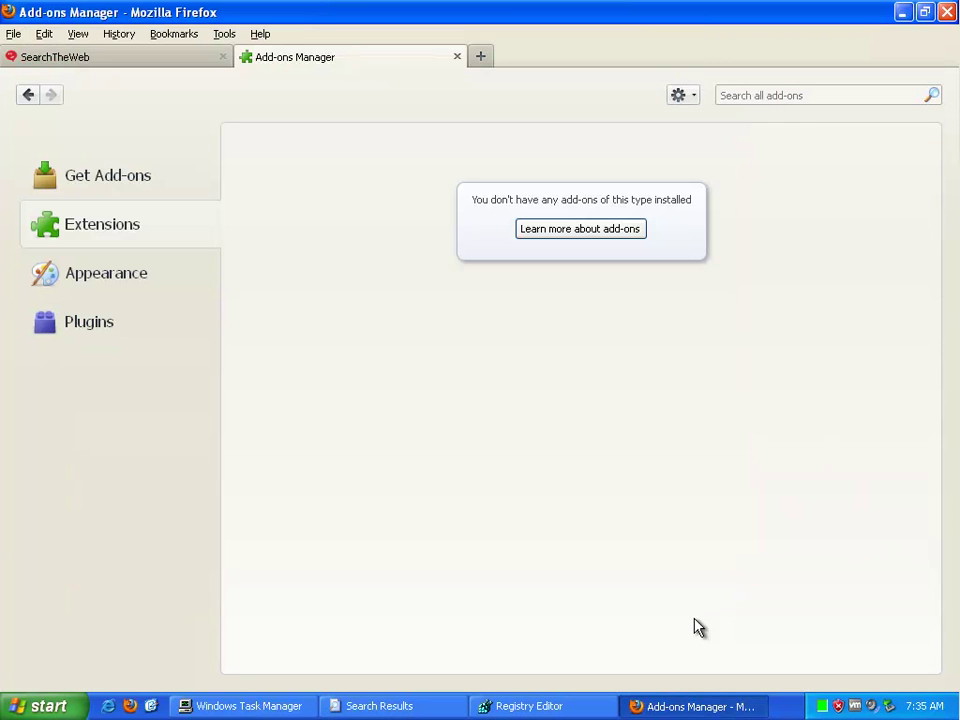
pyautogui.click(456, 57)
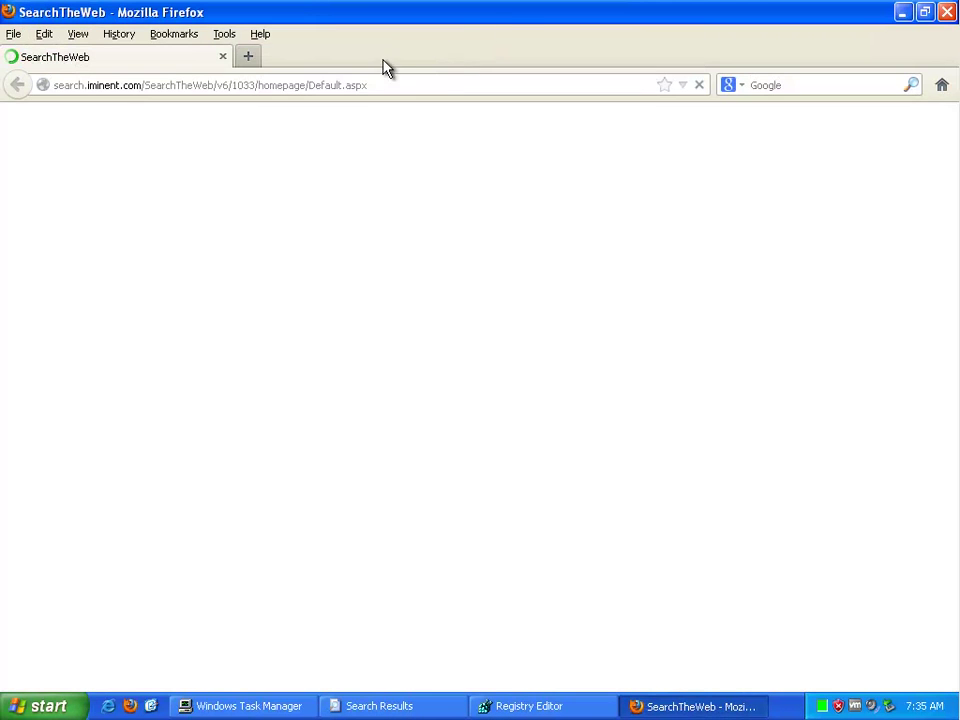
# Clear all Firefox history for the Everything time range, including Offline Website Data and Site Preferences, and save the options
pyautogui.click(224, 34)
pyautogui.click(242, 194)
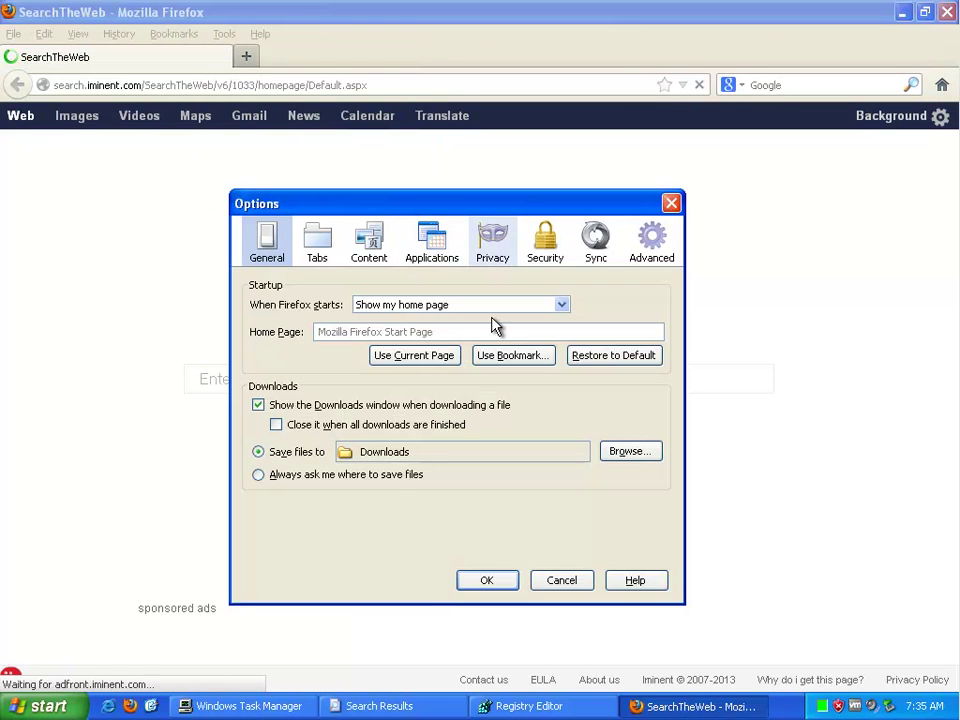
pyautogui.click(493, 248)
pyautogui.click(435, 462)
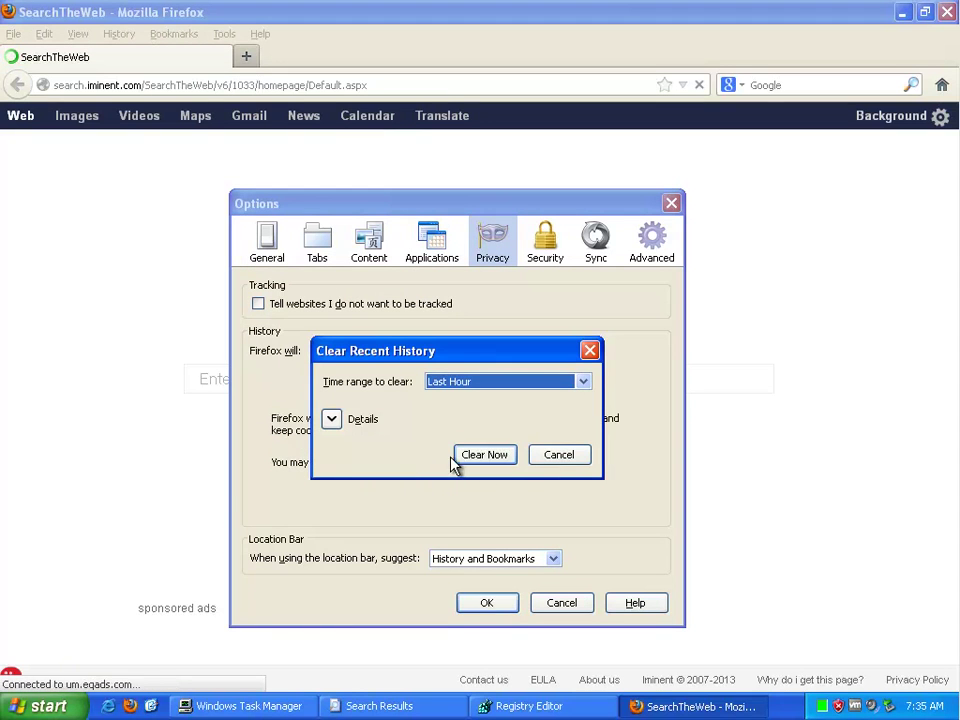
pyautogui.click(505, 381)
pyautogui.click(497, 482)
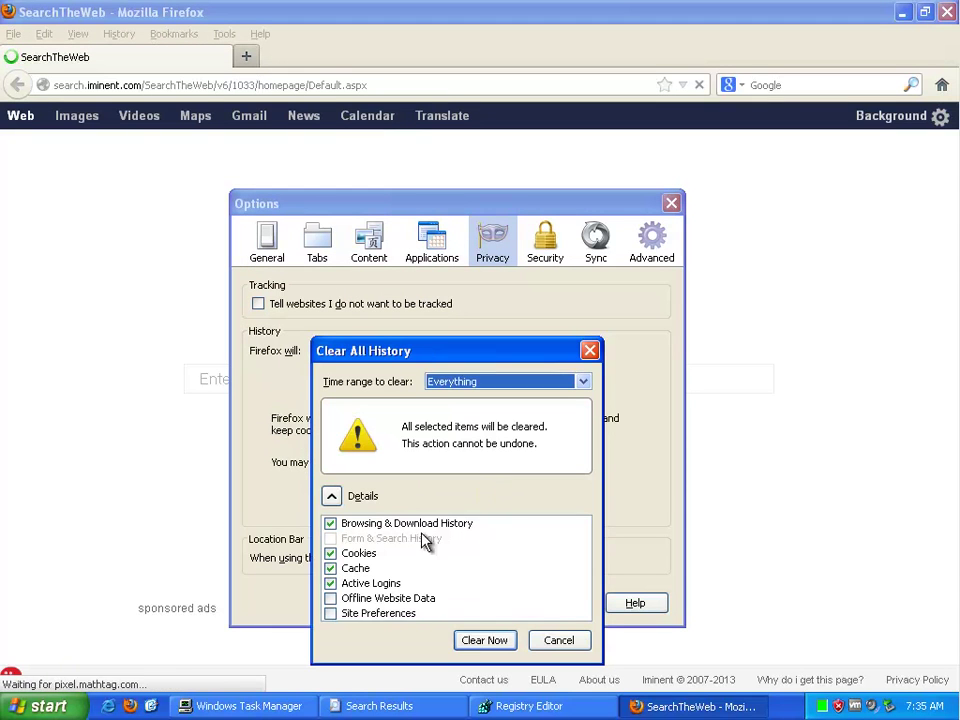
pyautogui.click(331, 598)
pyautogui.click(332, 613)
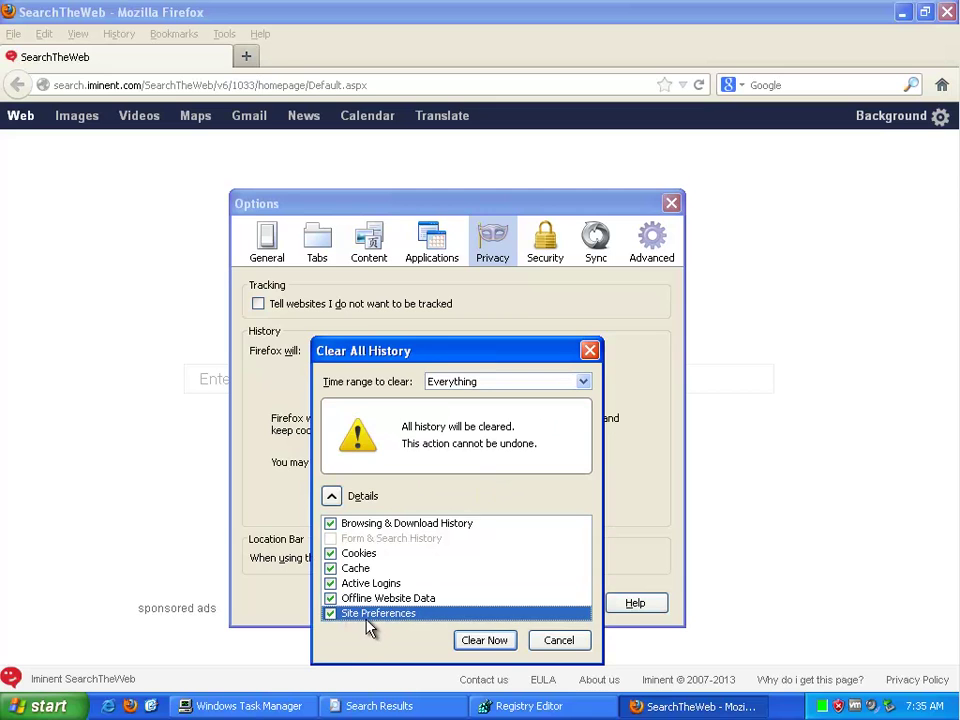
pyautogui.click(467, 637)
pyautogui.click(487, 602)
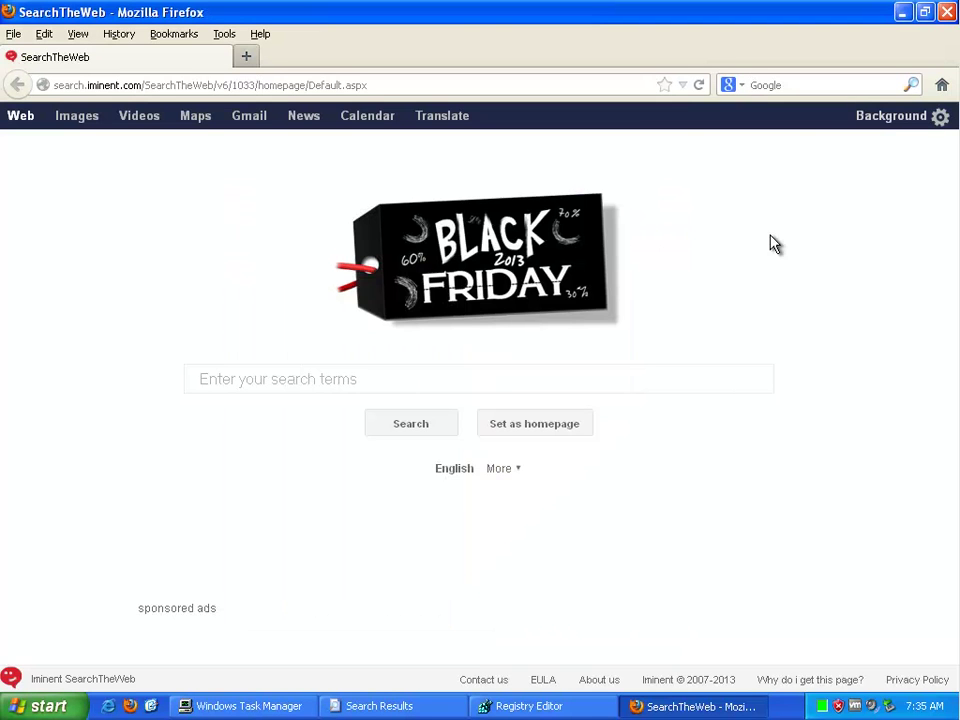
# Close and relaunch Firefox, and bring the IMINENT file search results to the front
pyautogui.click(946, 12)
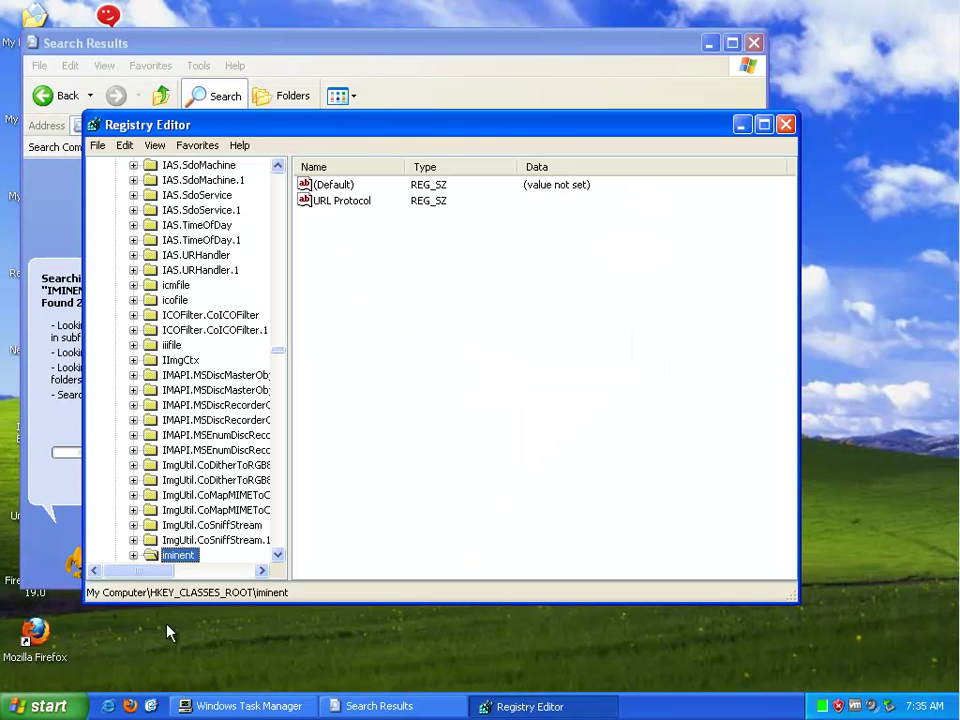
pyautogui.click(131, 708)
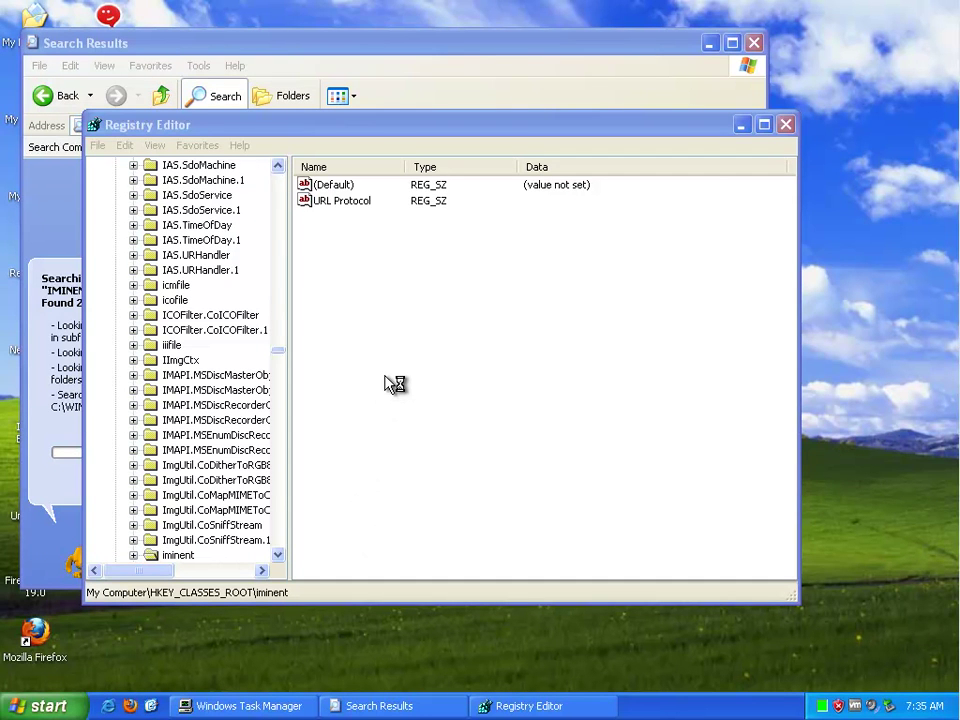
pyautogui.click(266, 48)
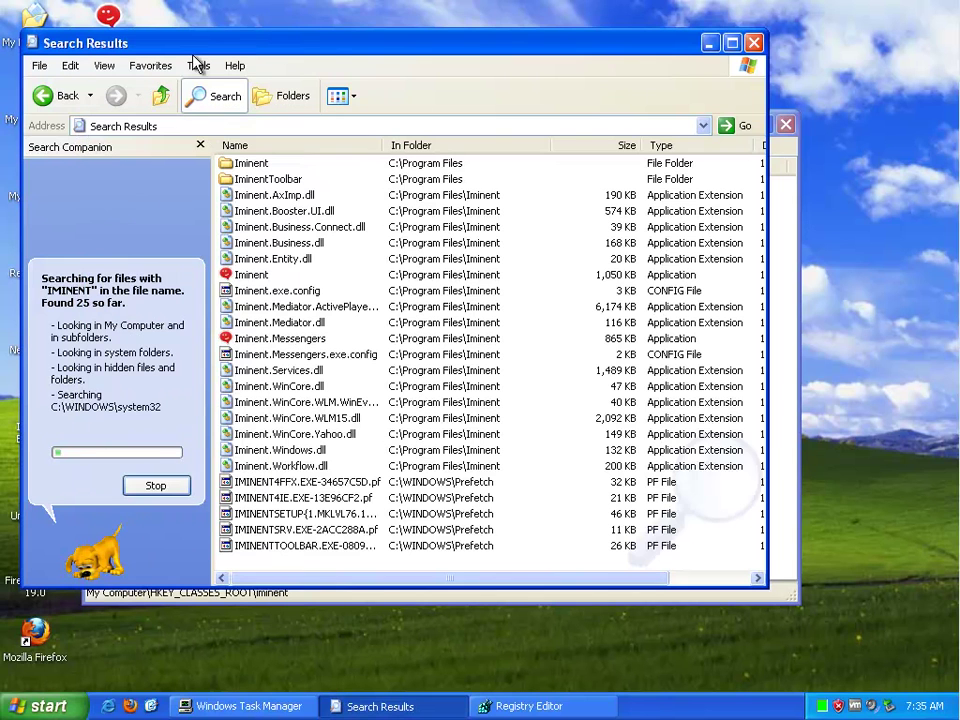
# Minimize the search results and turn off Automatic Updates in the My Computer system properties
pyautogui.click(709, 43)
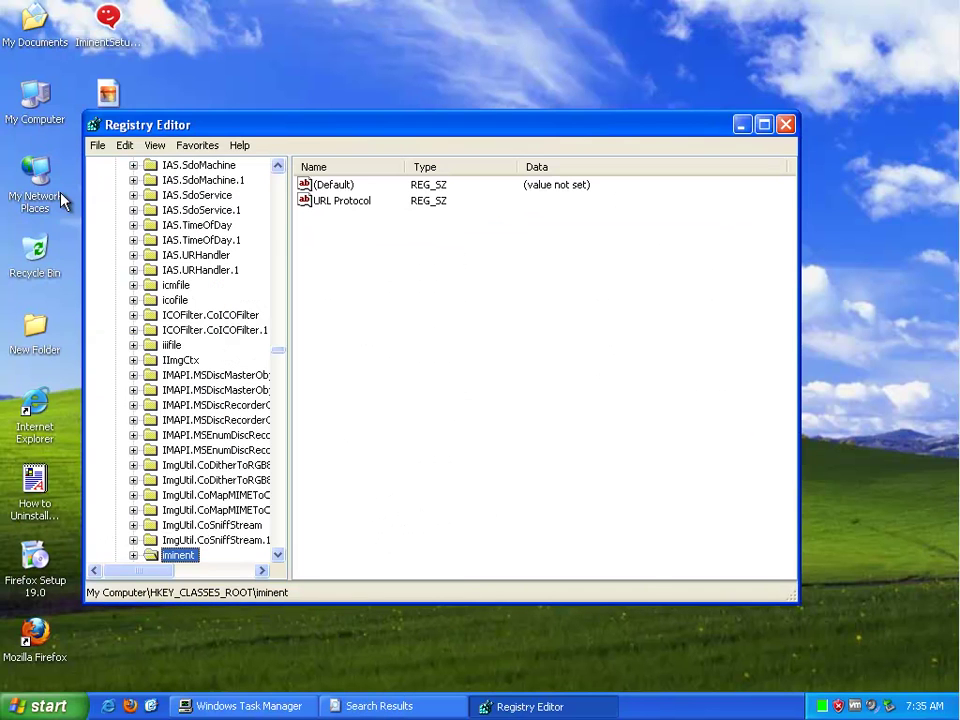
pyautogui.rightClick(26, 106)
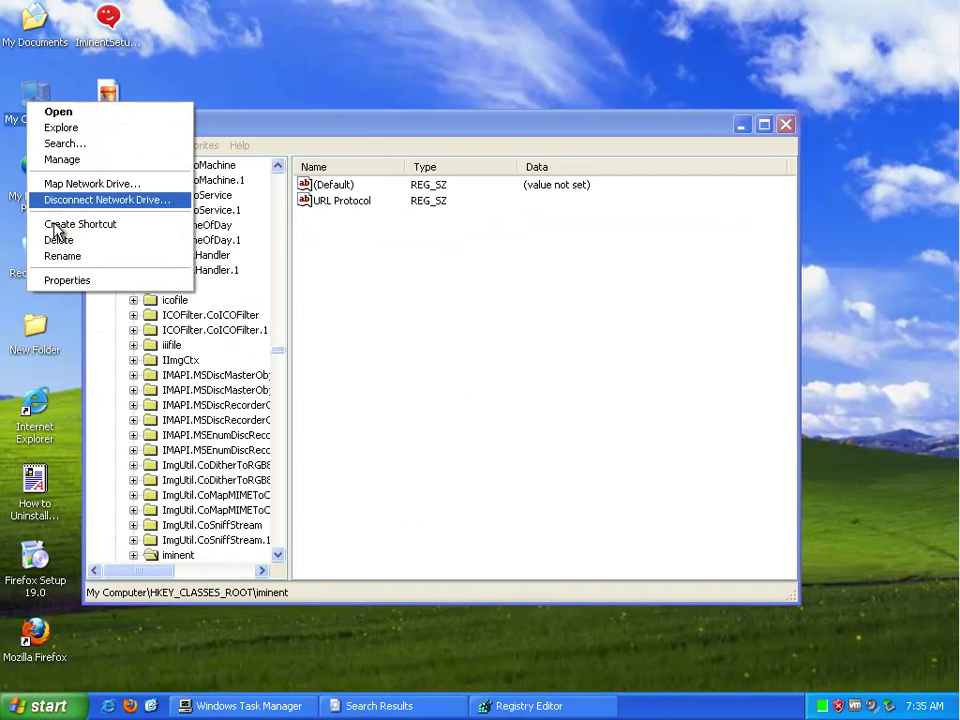
pyautogui.click(68, 280)
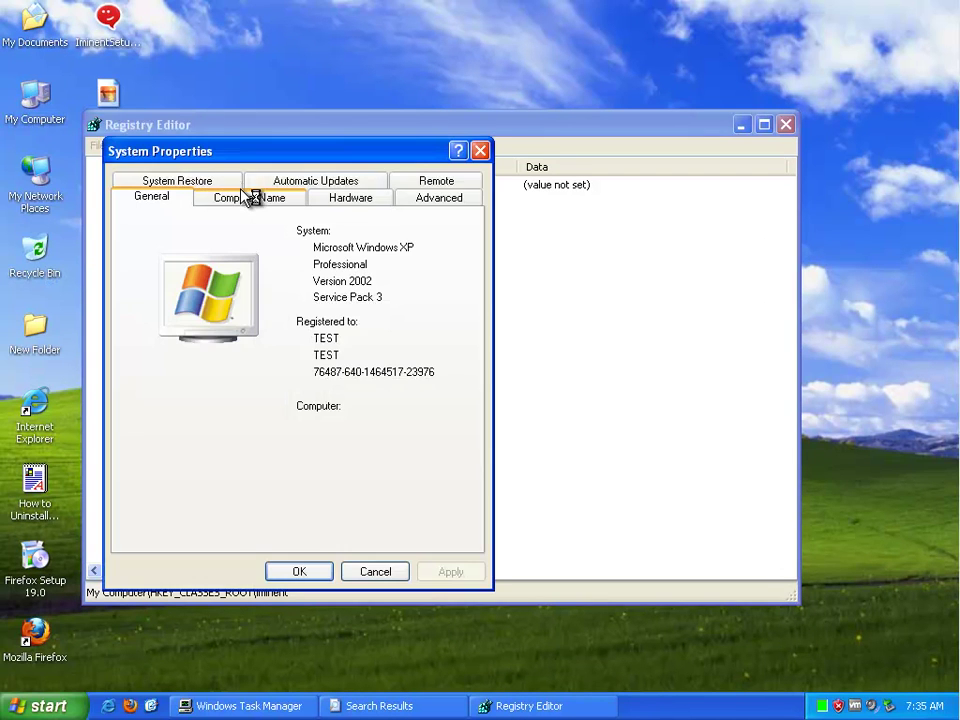
pyautogui.click(356, 184)
pyautogui.click(132, 448)
pyautogui.click(285, 571)
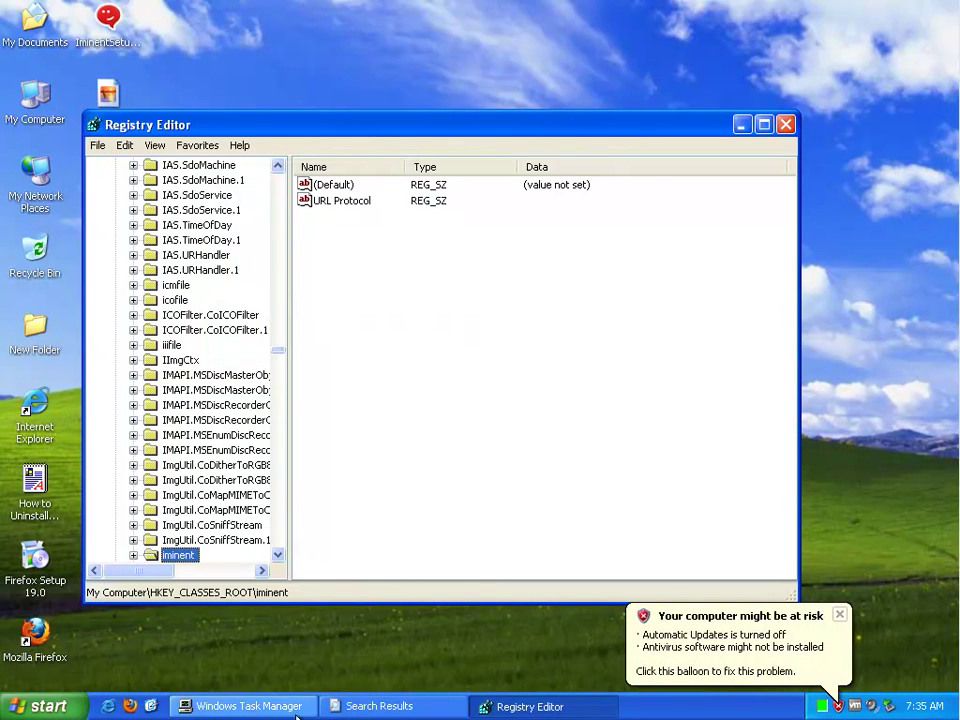
# In Windows Task Manager, end the dotNetFx40_Clien... and Setup.exe processes
pyautogui.click(240, 706)
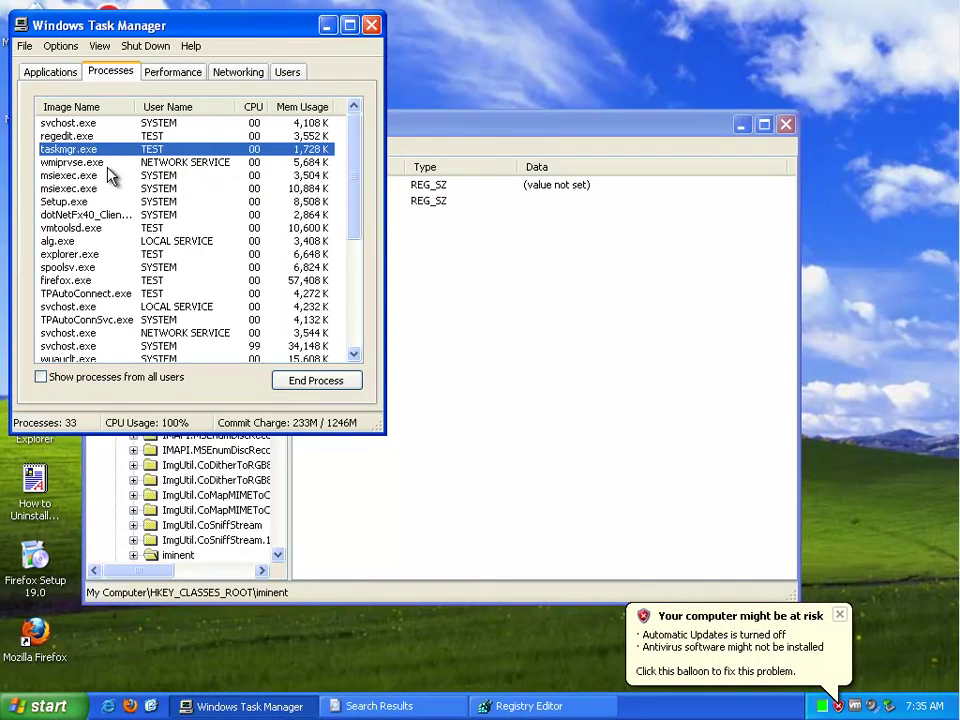
pyautogui.click(108, 214)
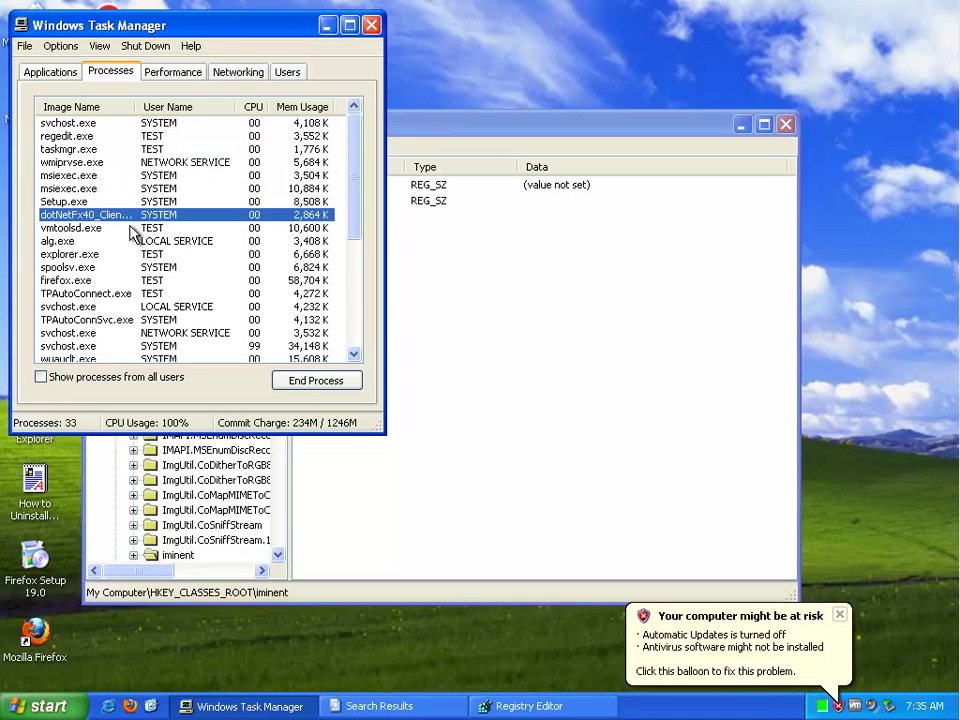
pyautogui.press('Delete')
pyautogui.press('Return')
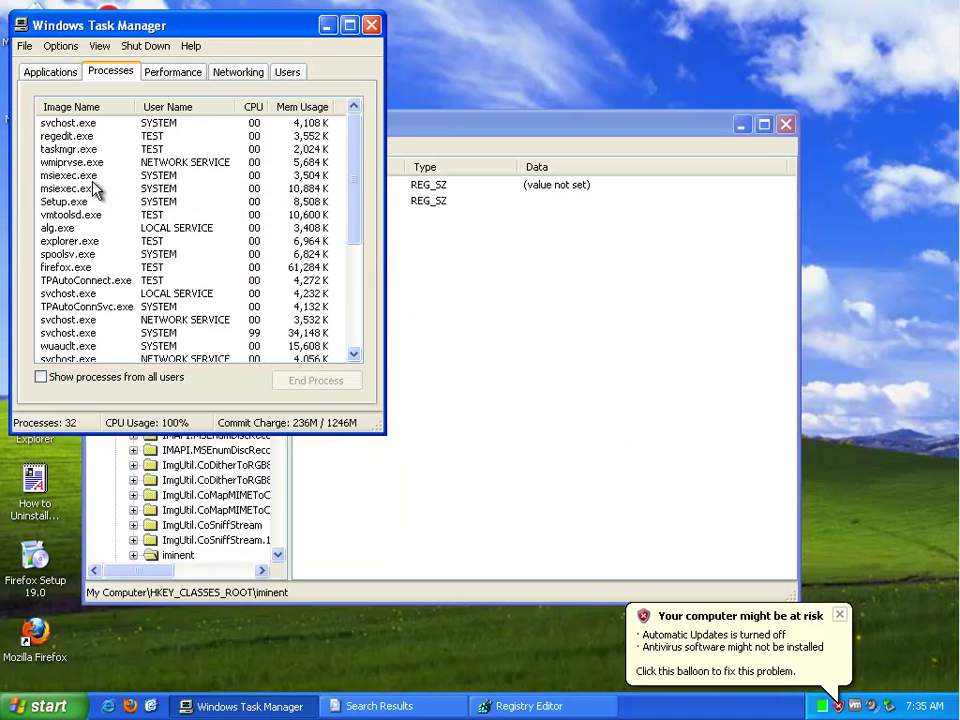
pyautogui.press('Delete')
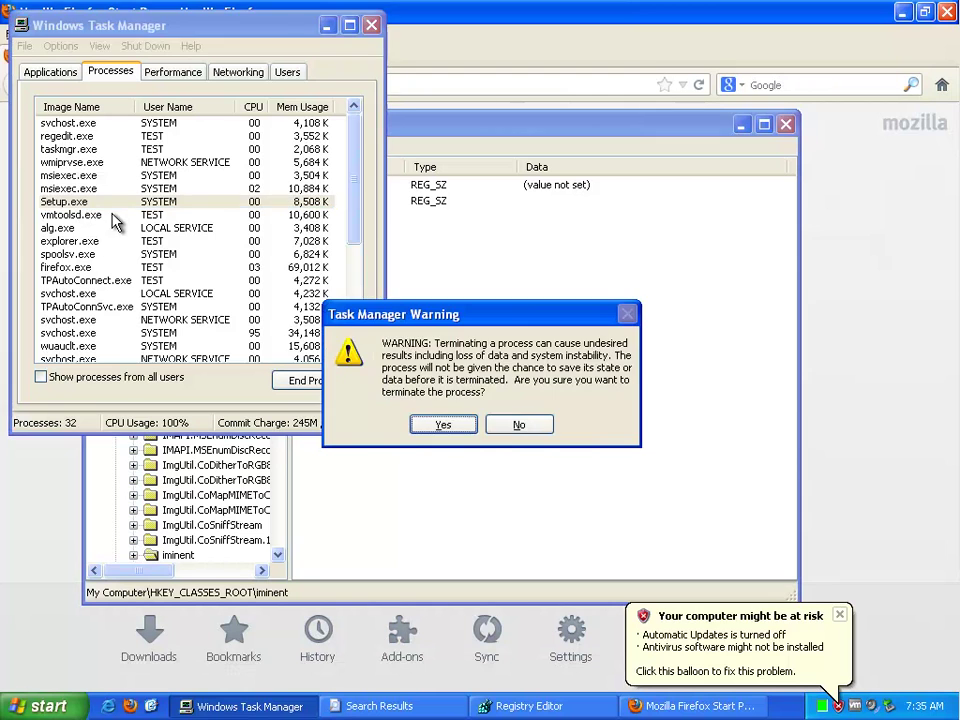
pyautogui.press('Escape')
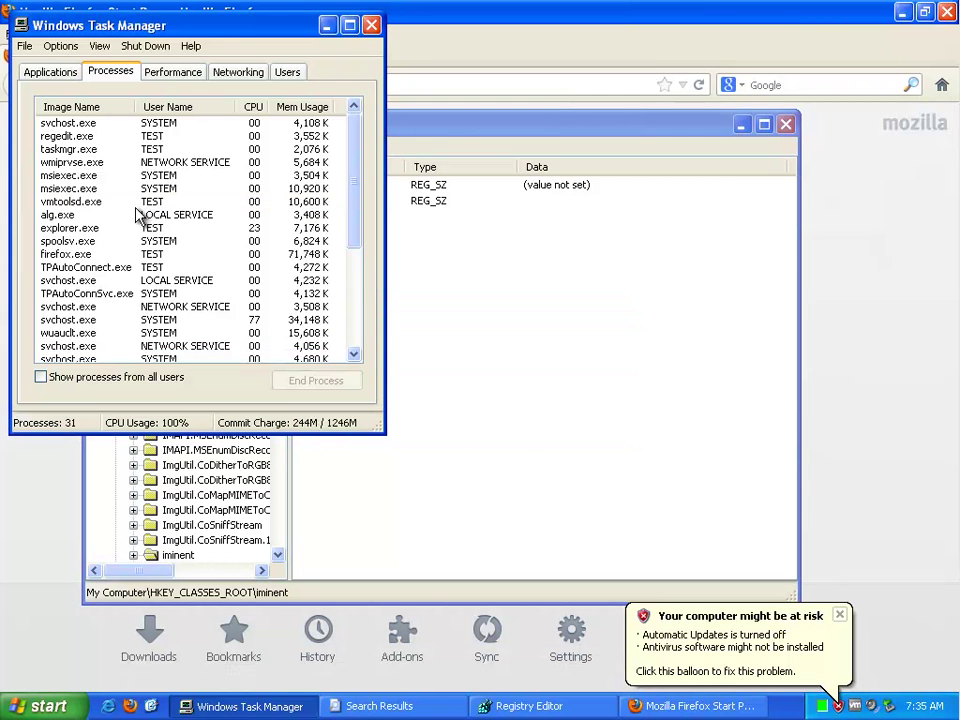
# Look through the running processes and end the Umbrella.exe process listed below wscntfy.exe
pyautogui.click(113, 215)
pyautogui.scroll(-1, 112, 300)
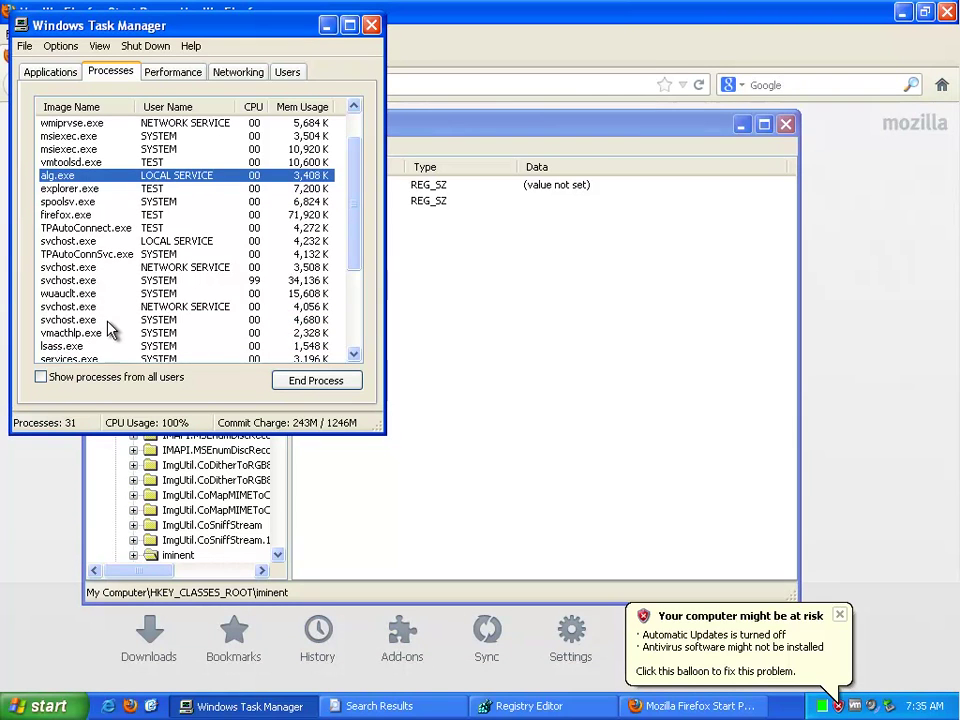
pyautogui.scroll(-3, 110, 330)
pyautogui.scroll(3, 108, 345)
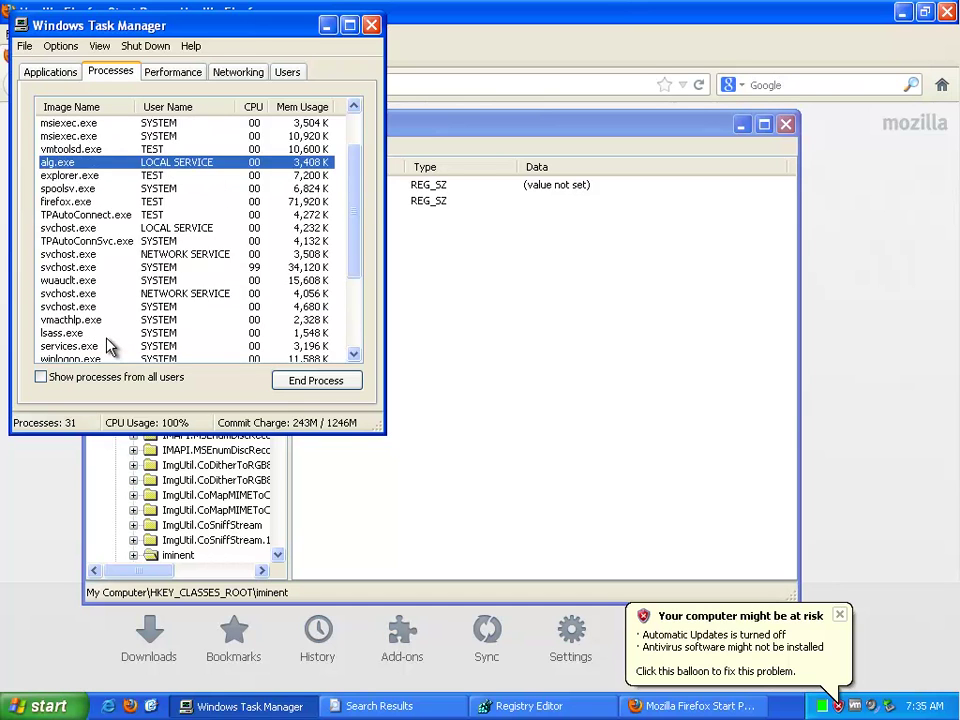
pyautogui.scroll(-3, 108, 347)
pyautogui.click(78, 295)
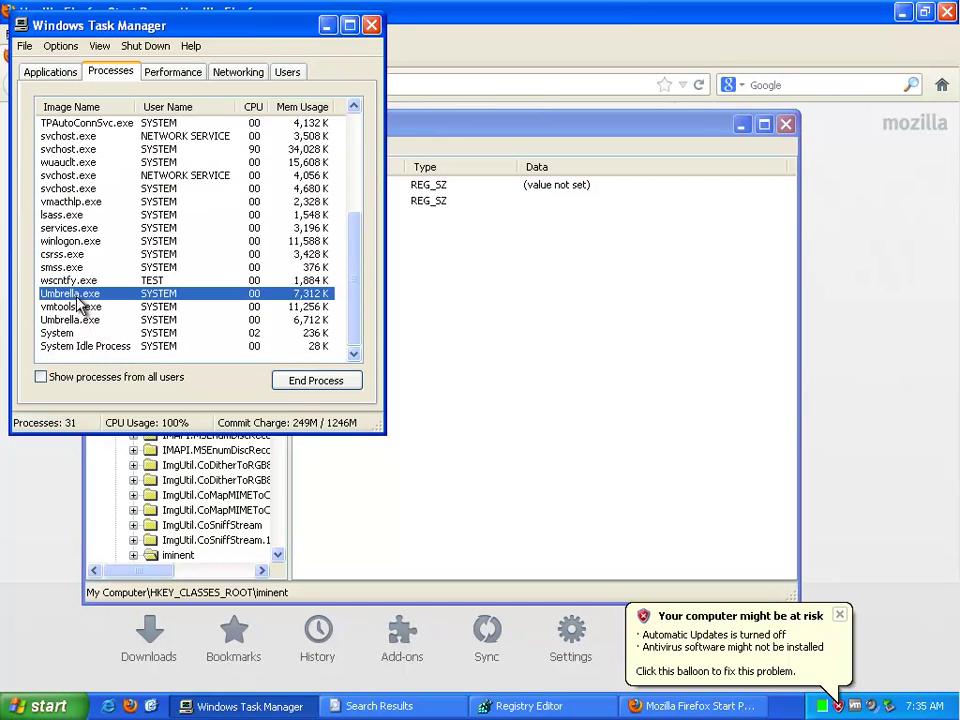
pyautogui.press('Delete')
pyautogui.press('Return')
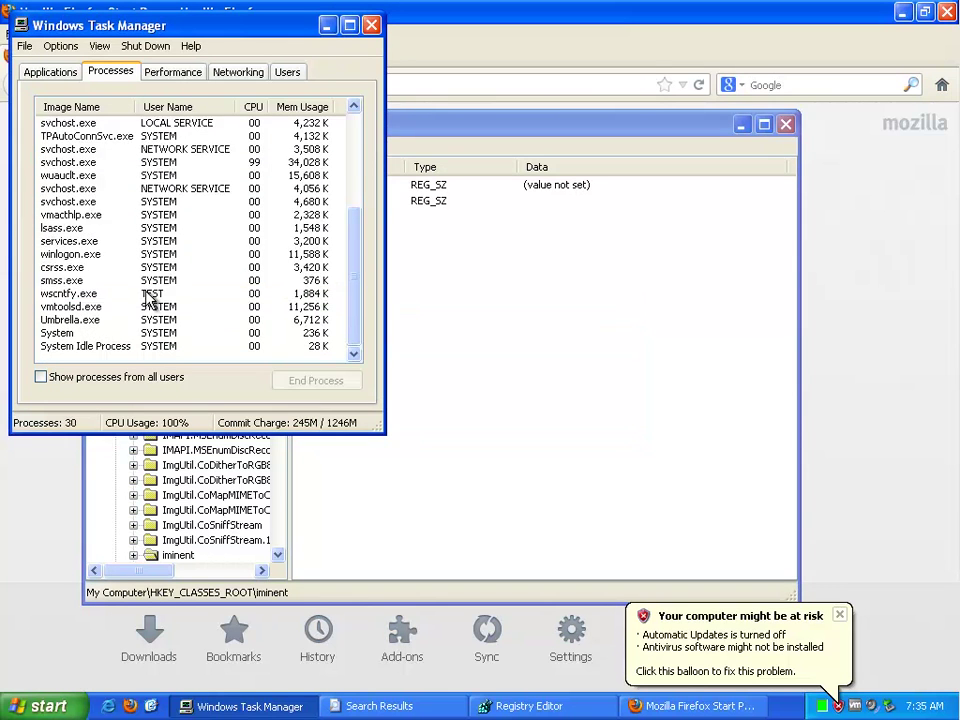
# Check the remaining processes, minimize Task Manager and Registry Editor, and close the Firefox window
pyautogui.scroll(4, 140, 290)
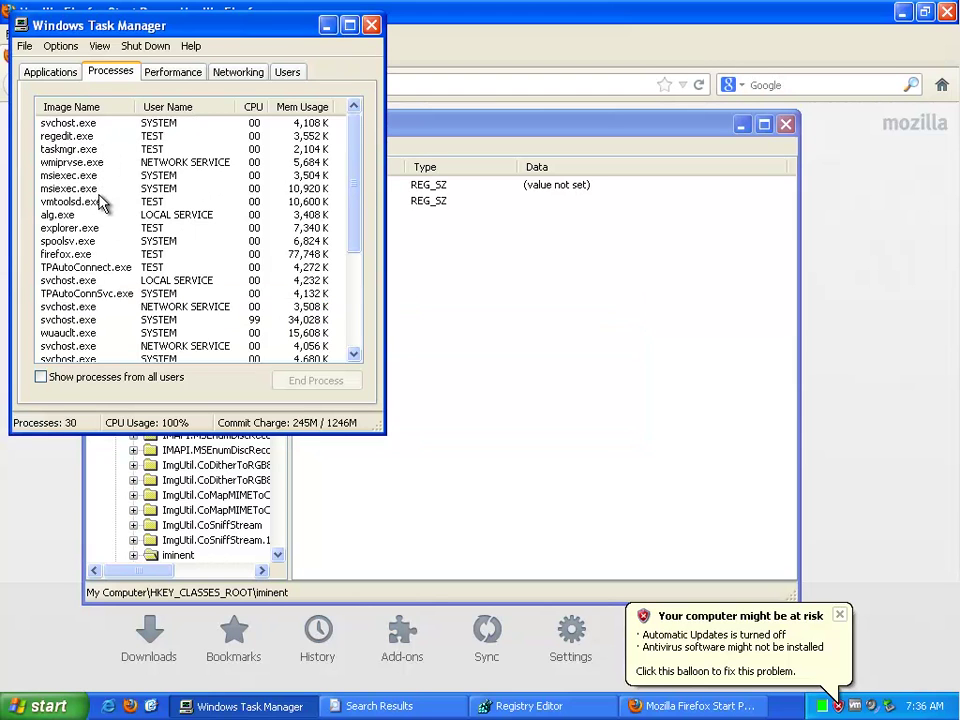
pyautogui.click(147, 334)
pyautogui.scroll(-4, 140, 280)
pyautogui.click(327, 25)
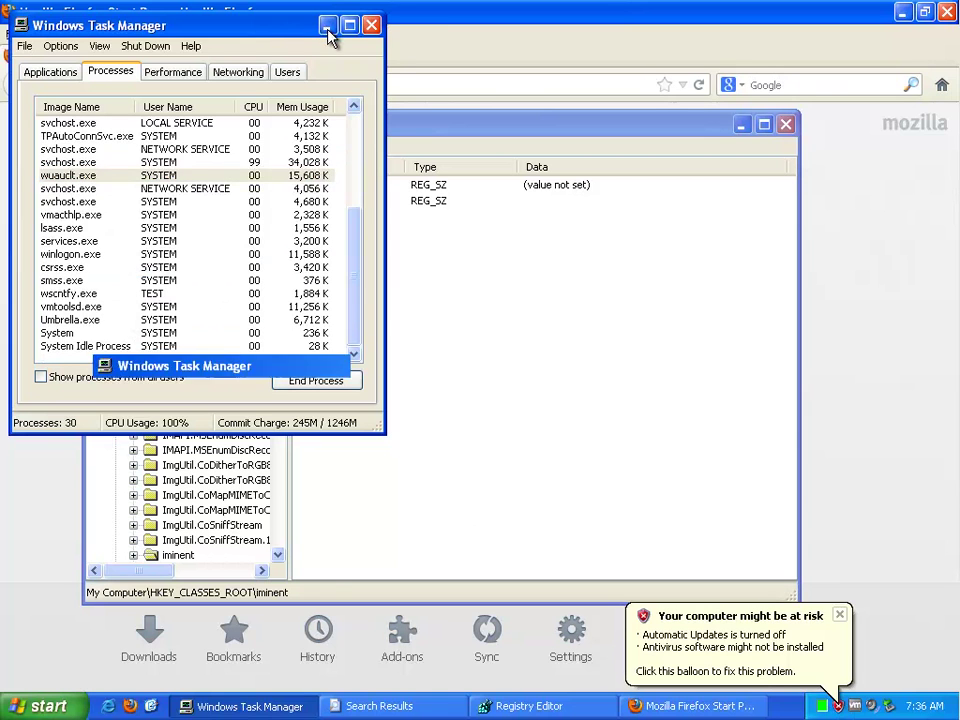
pyautogui.click(742, 125)
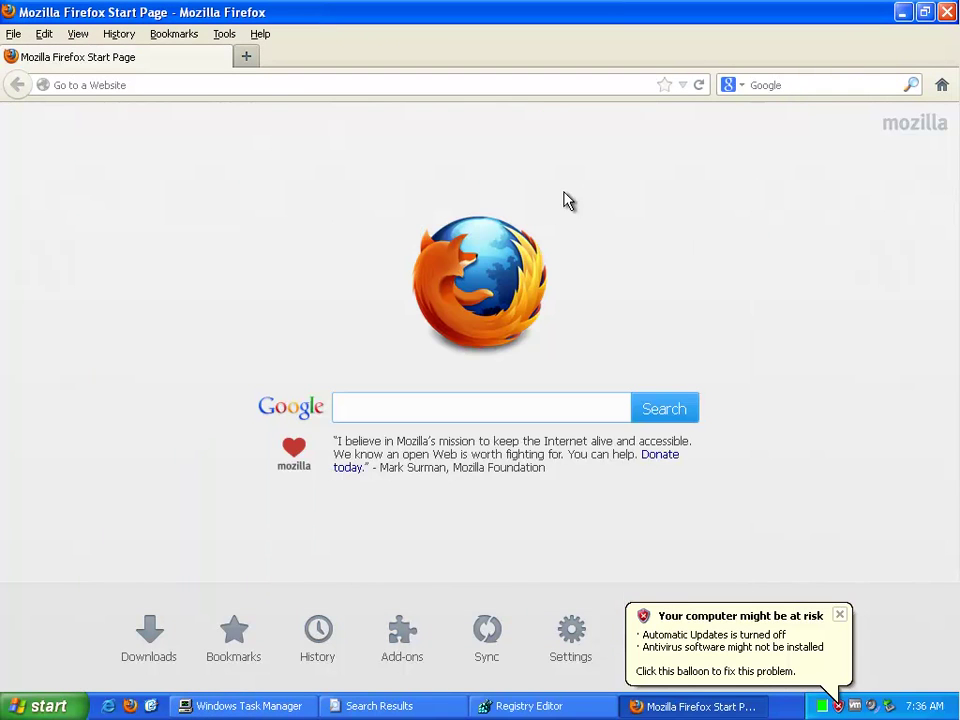
pyautogui.click(946, 12)
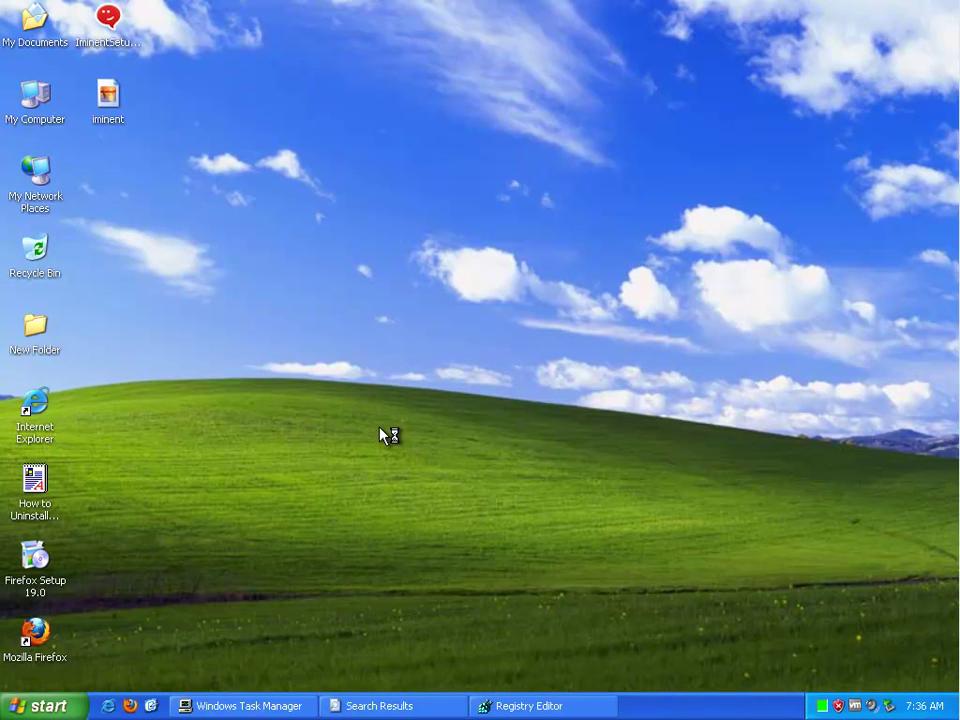
# Maximize the IMINENT file search results and look through the list to its end
pyautogui.click(432, 705)
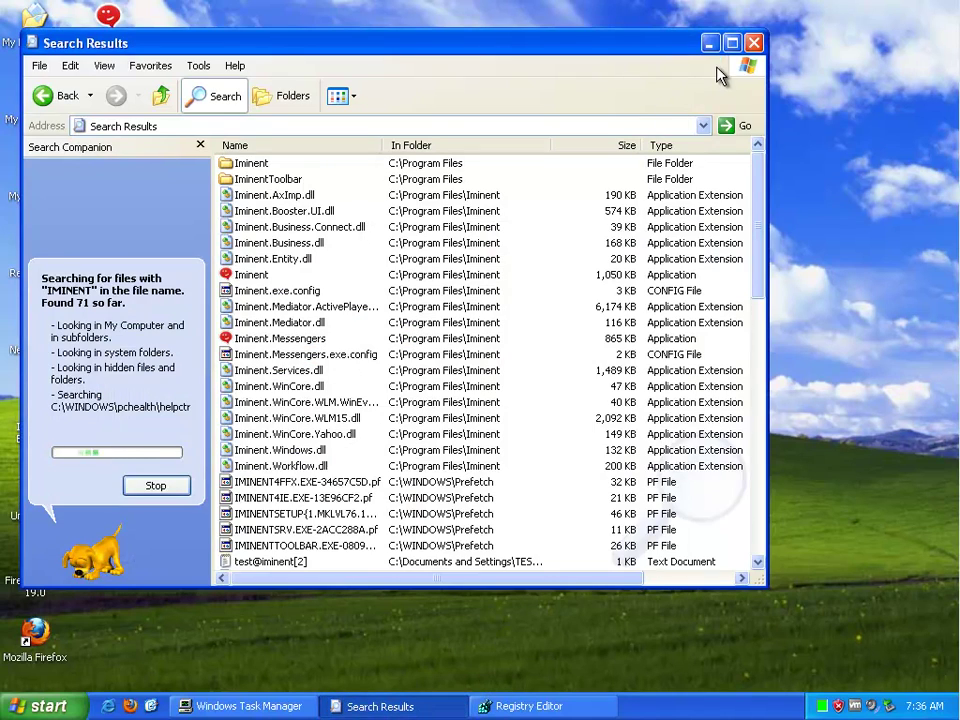
pyautogui.click(730, 48)
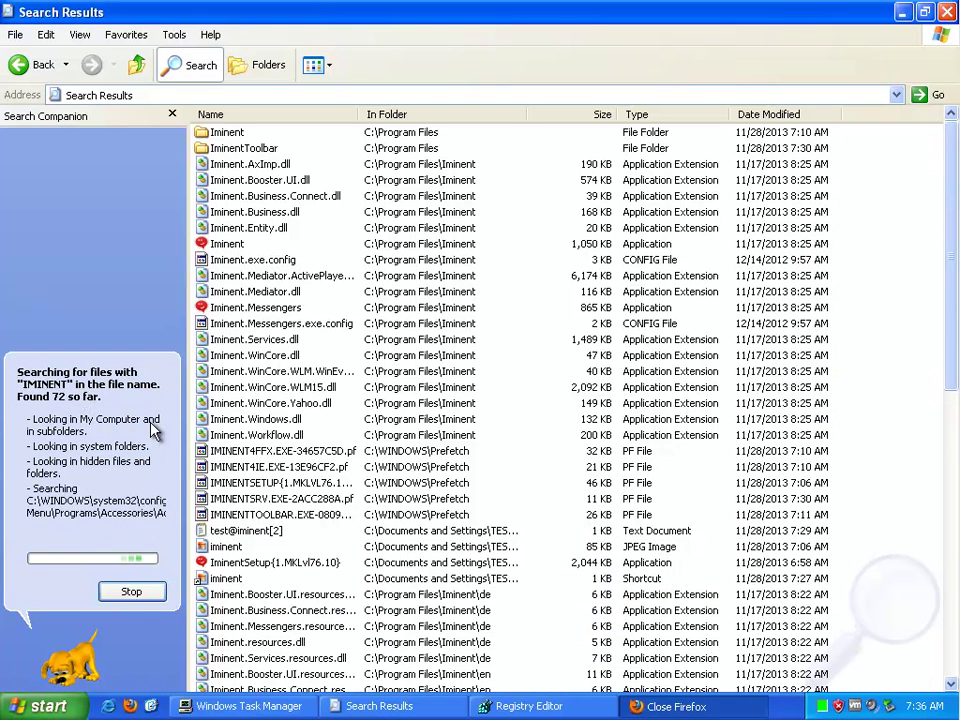
pyautogui.moveTo(945, 180); pyautogui.dragTo(957, 378)
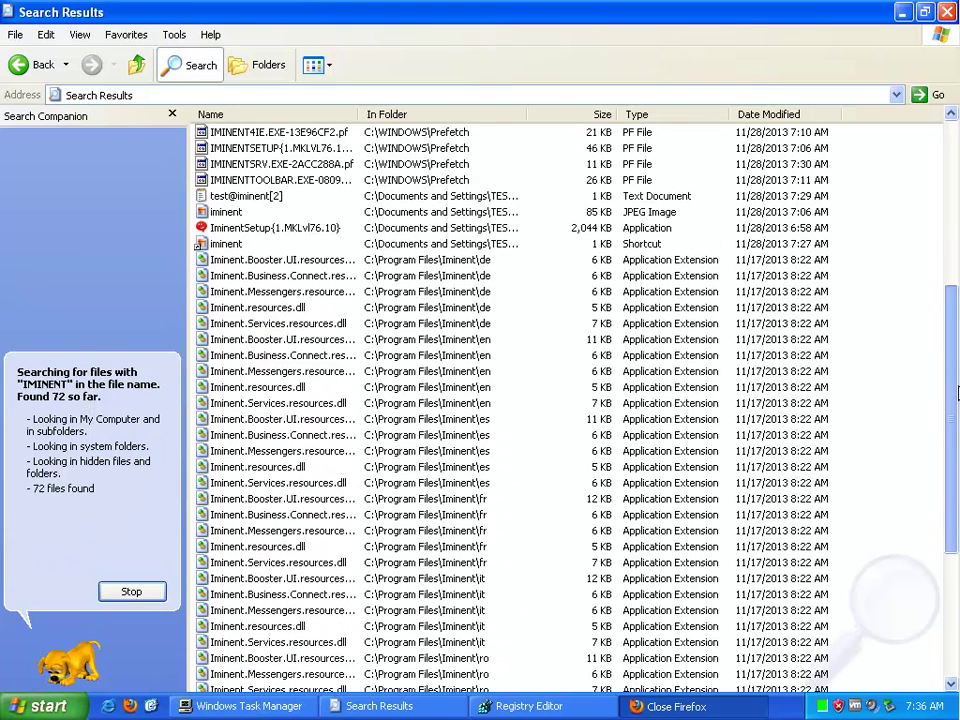
pyautogui.scroll(-5, 218, 533)
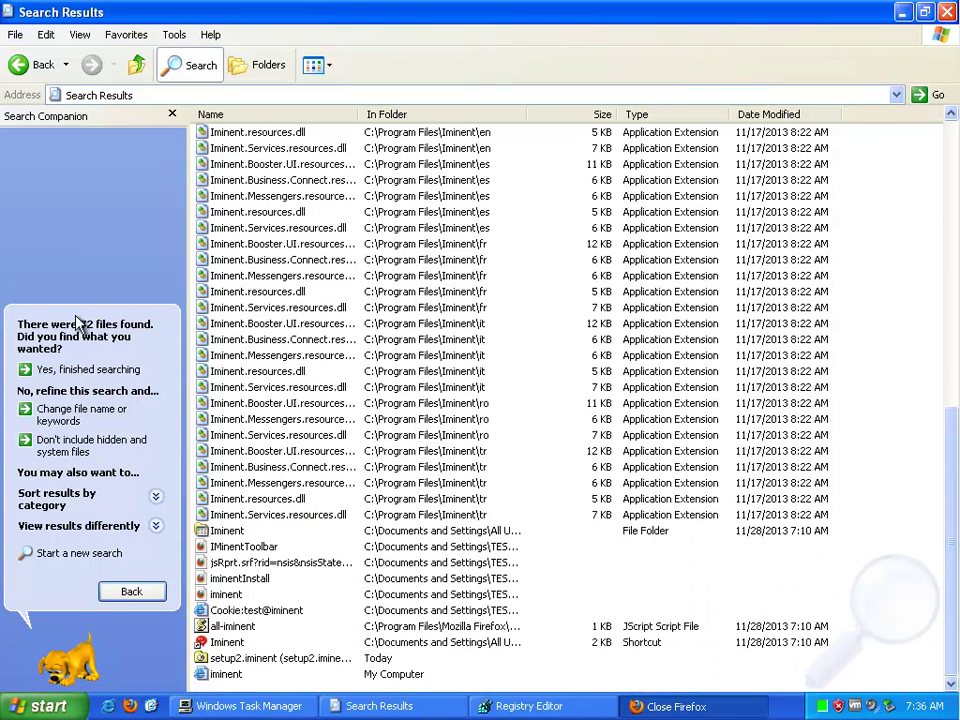
# Delete the iminent key under HKEY_CLASSES_ROOT in Registry Editor
pyautogui.click(495, 706)
pyautogui.scroll(-3, 210, 545)
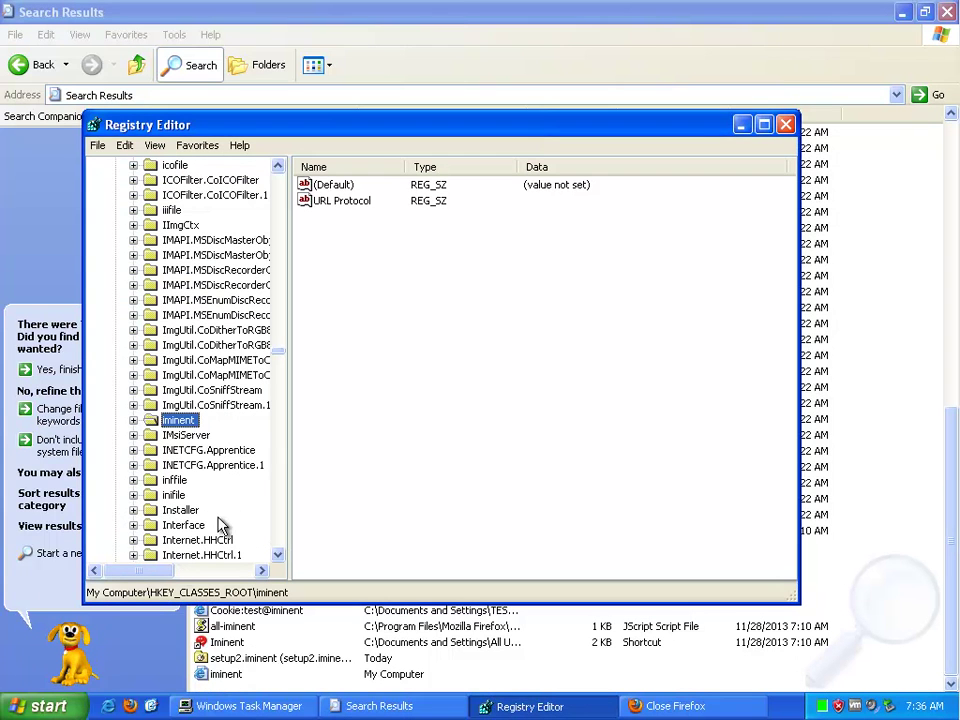
pyautogui.press('Delete')
pyautogui.press('Return')
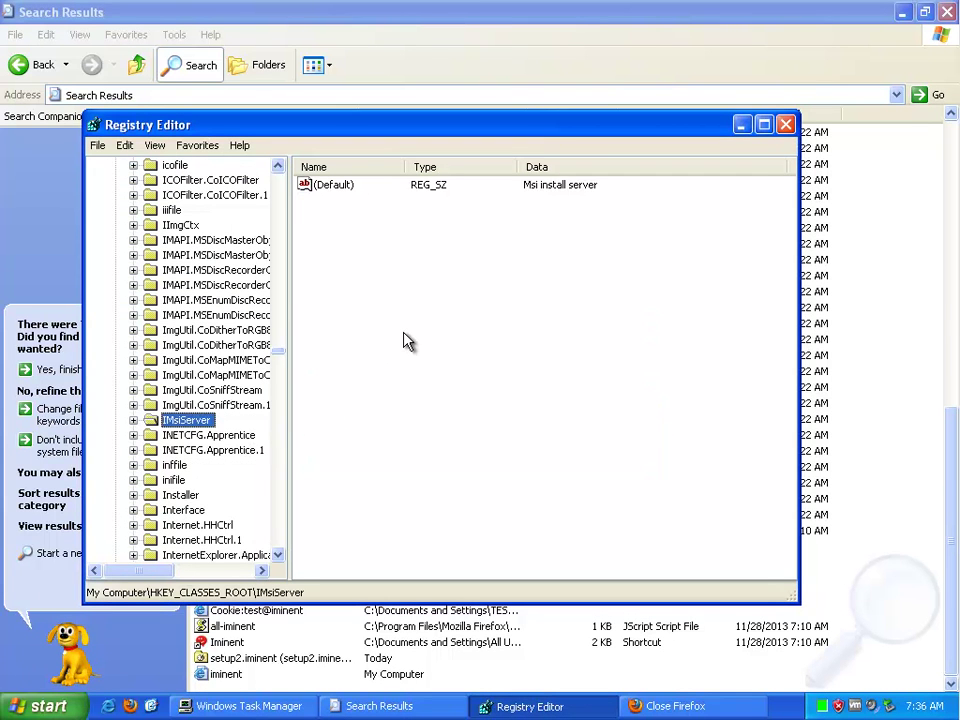
# Find the next Iminent registry matches under Installer\Products and delete the ProductName and LastUsedSource values
pyautogui.press('F3')
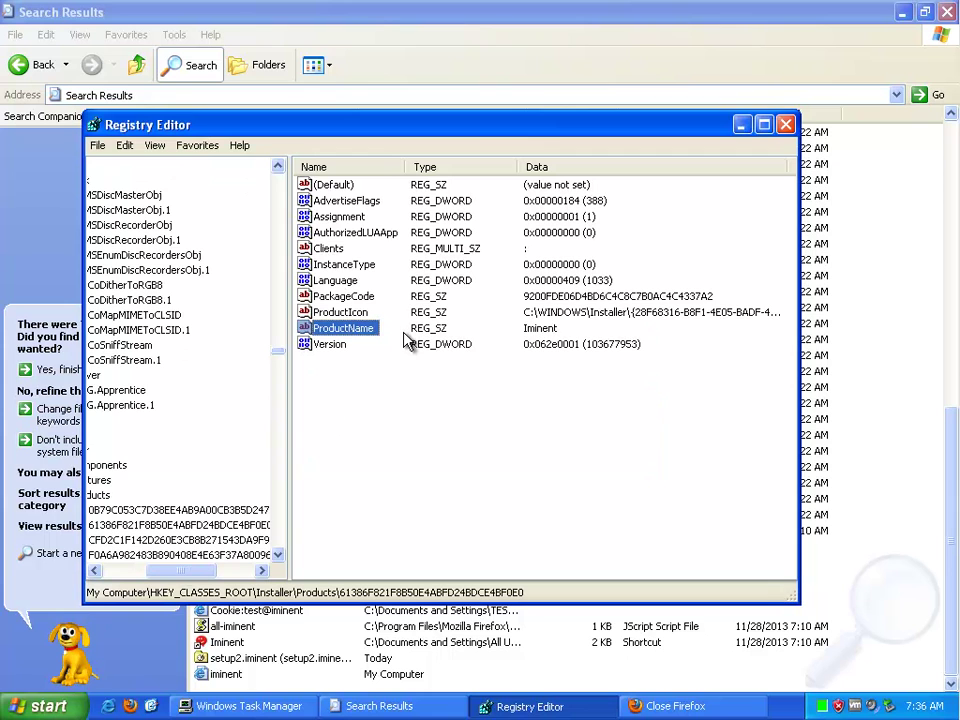
pyautogui.press('Delete')
pyautogui.press('Return')
pyautogui.press('F3')
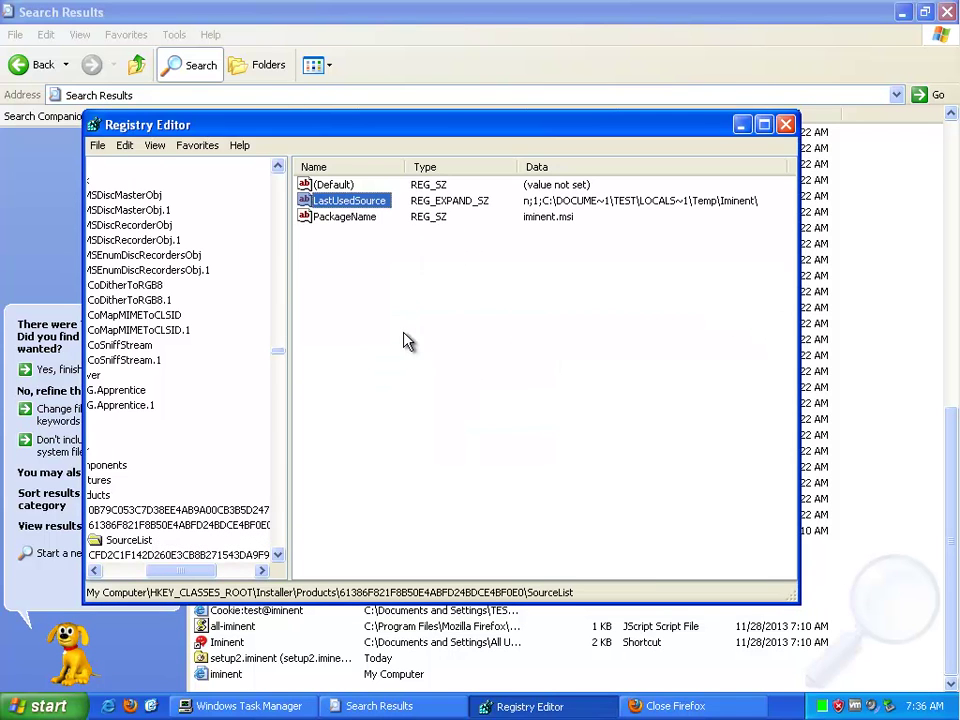
pyautogui.press('Delete')
pyautogui.press('Return')
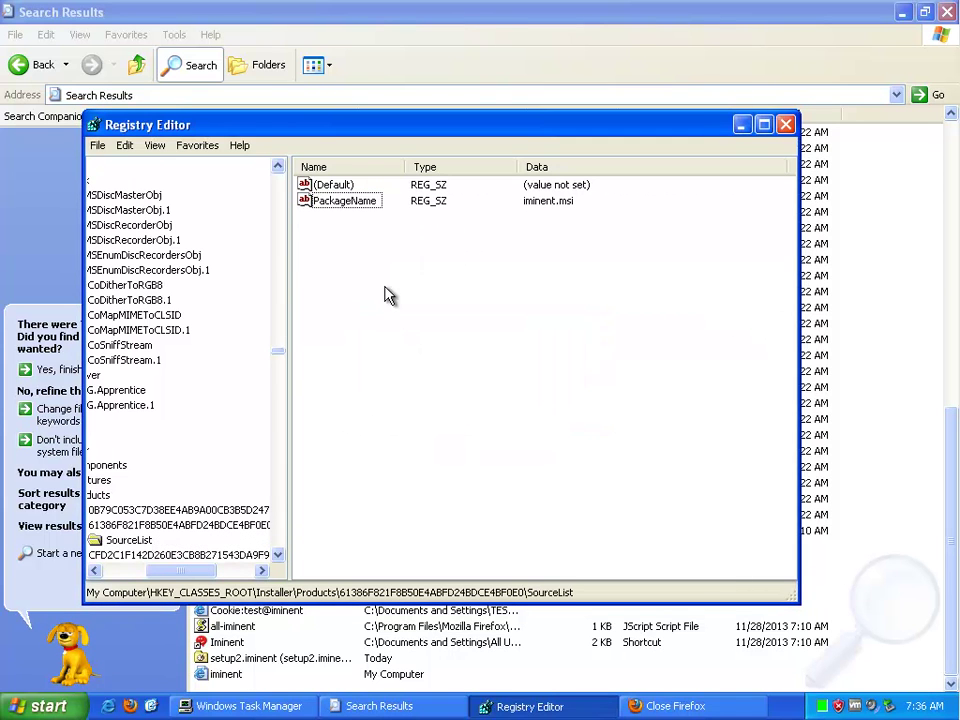
# Step through the further Iminent registry matches up to HKEY_CURRENT_USER\Software\Iminent and close Registry Editor
pyautogui.press('F3')
pyautogui.press('F3')
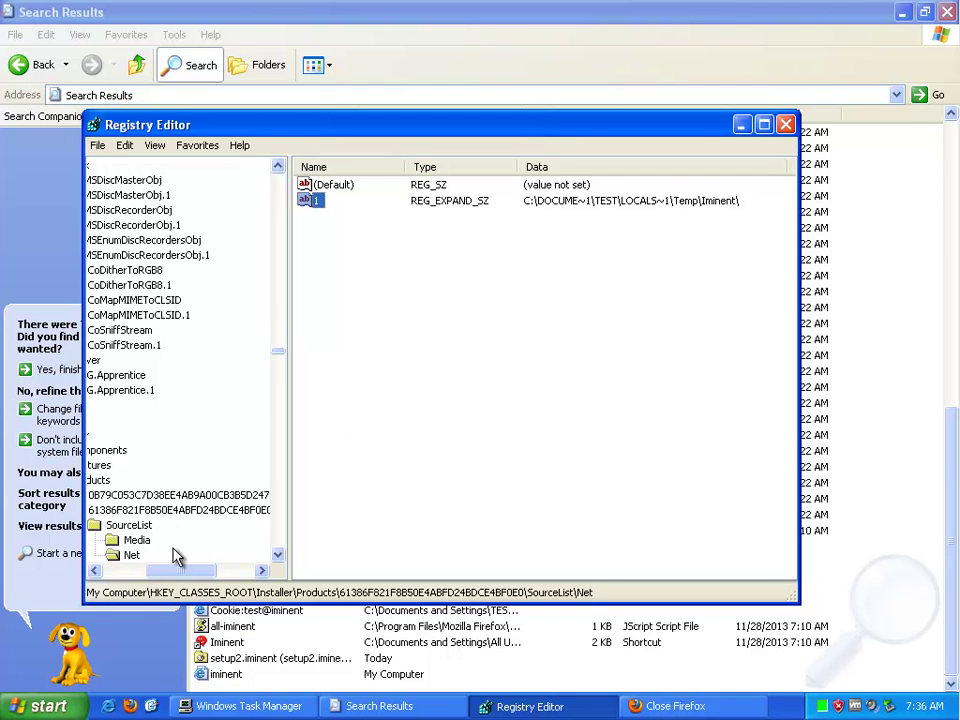
pyautogui.press('F3')
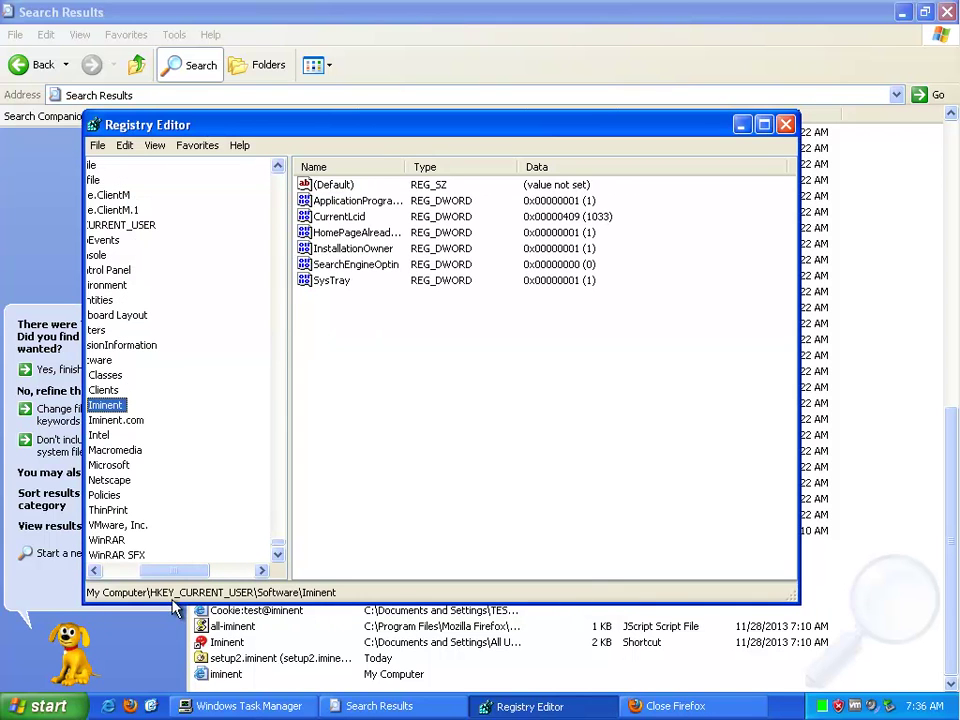
pyautogui.moveTo(167, 578); pyautogui.dragTo(155, 573)
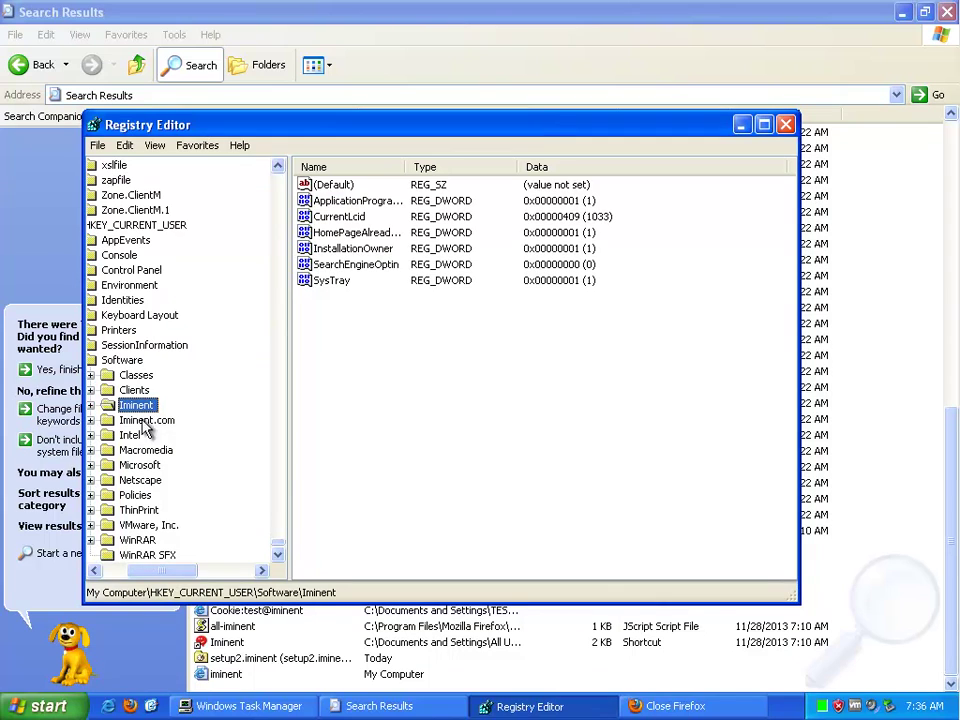
pyautogui.click(786, 124)
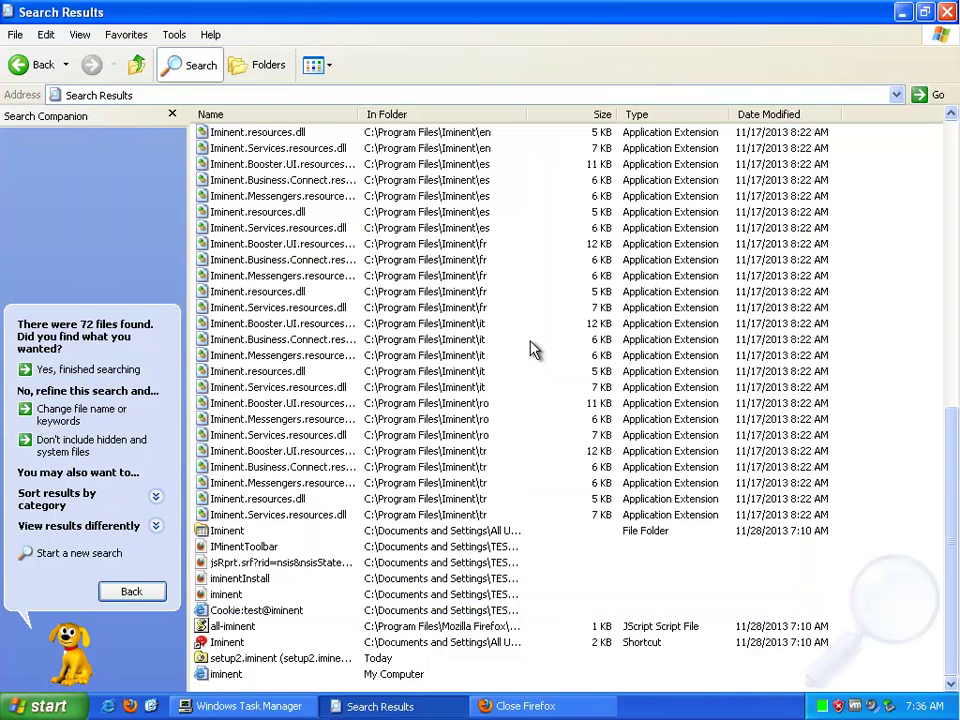
pyautogui.click(335, 515)
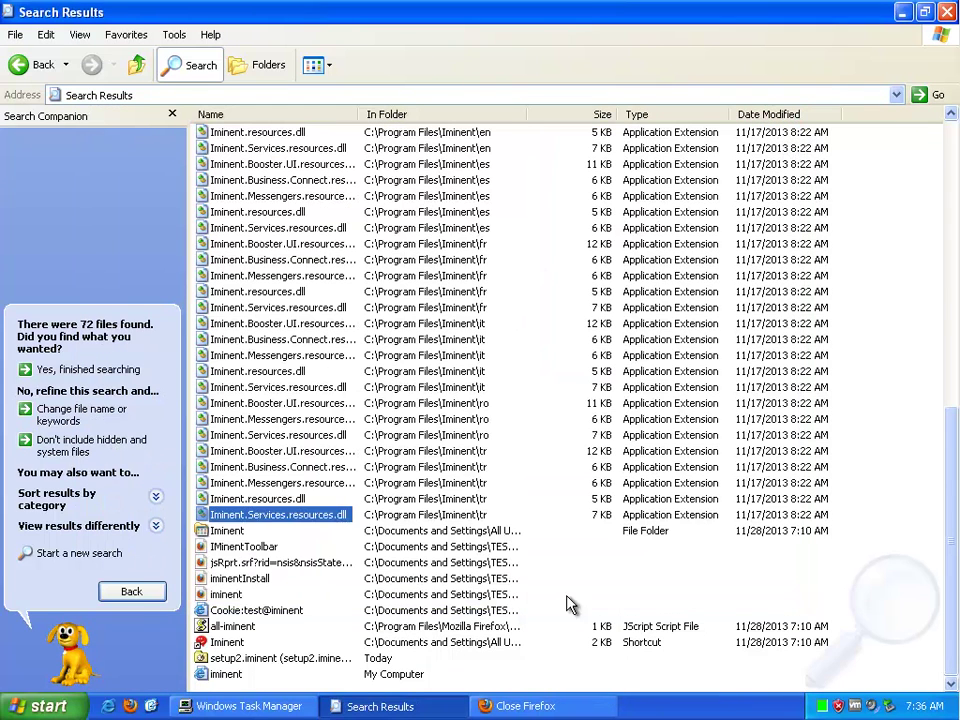
pyautogui.scroll(12, 551, 579)
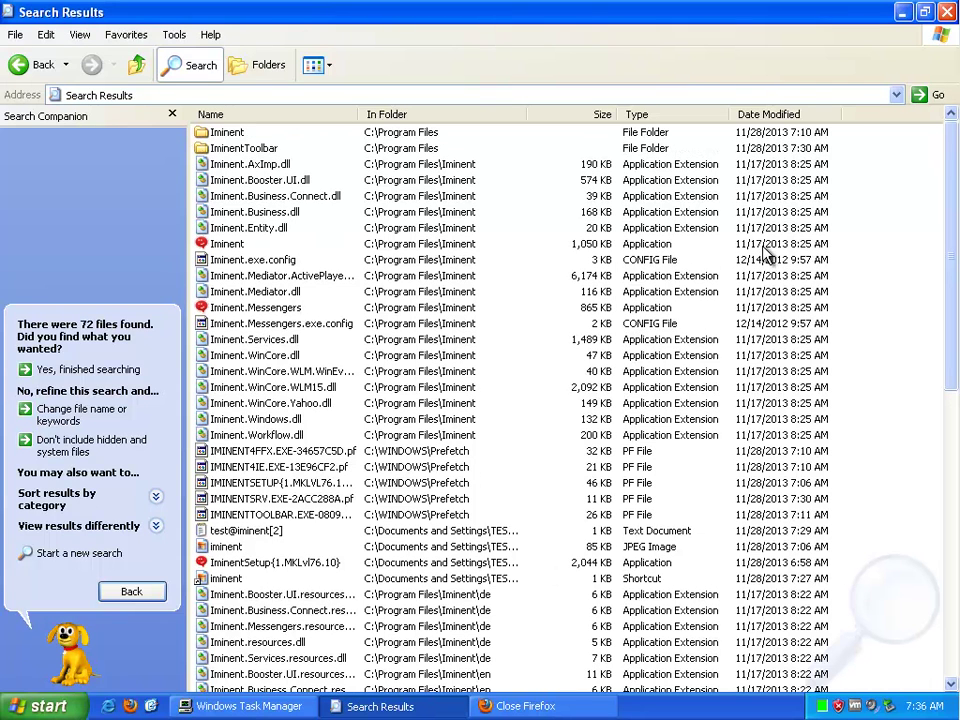
pyautogui.click(292, 340)
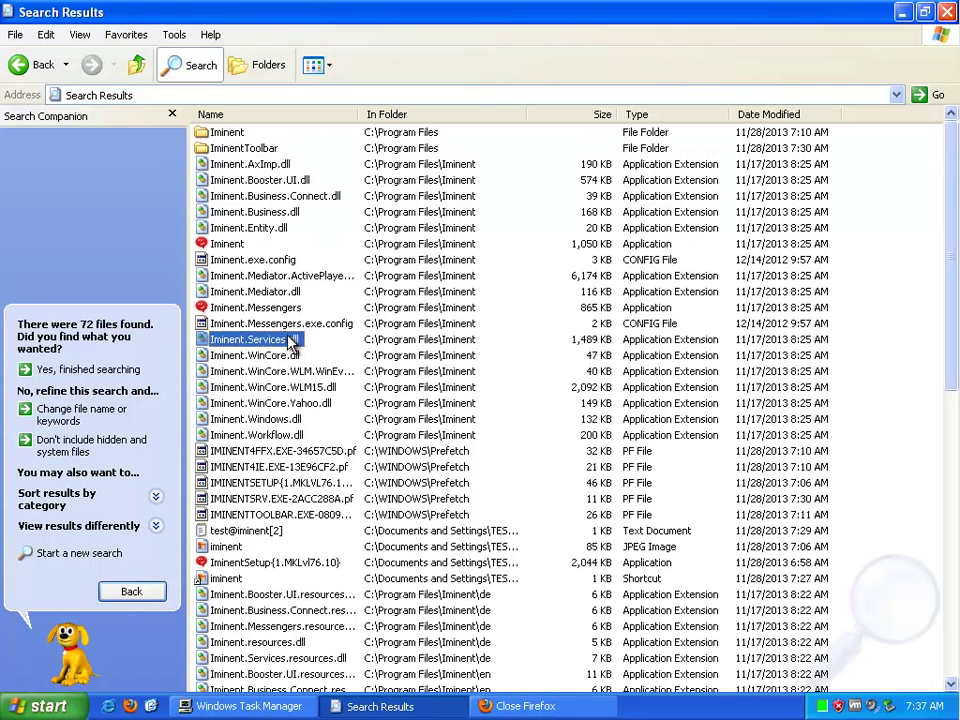
pyautogui.hotkey('ctrl', 'a')
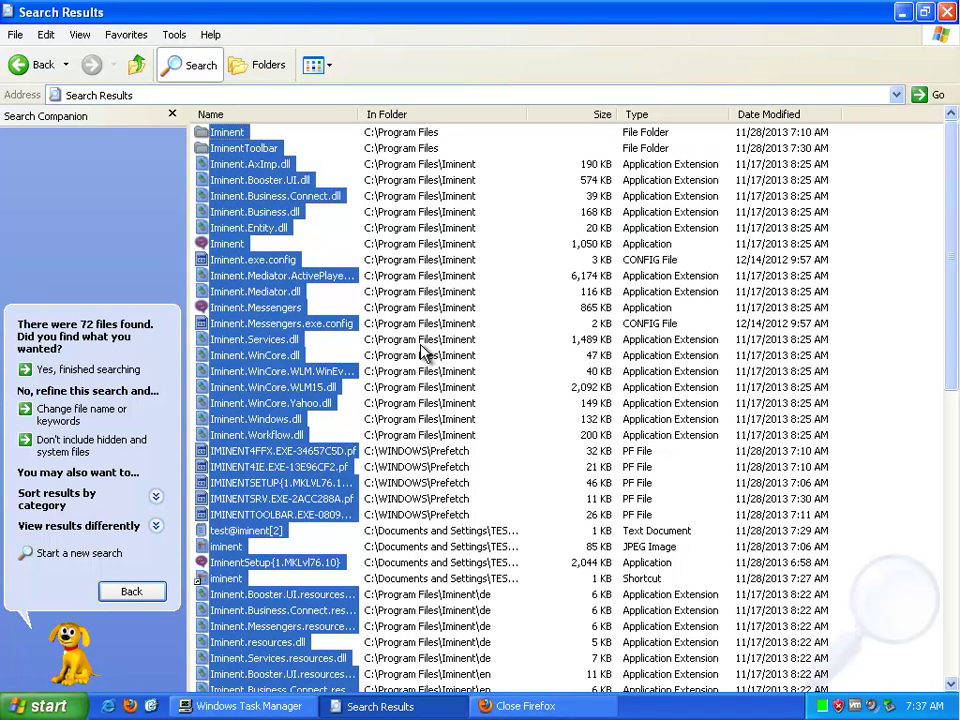
pyautogui.click(412, 350)
pyautogui.rightClick(412, 348)
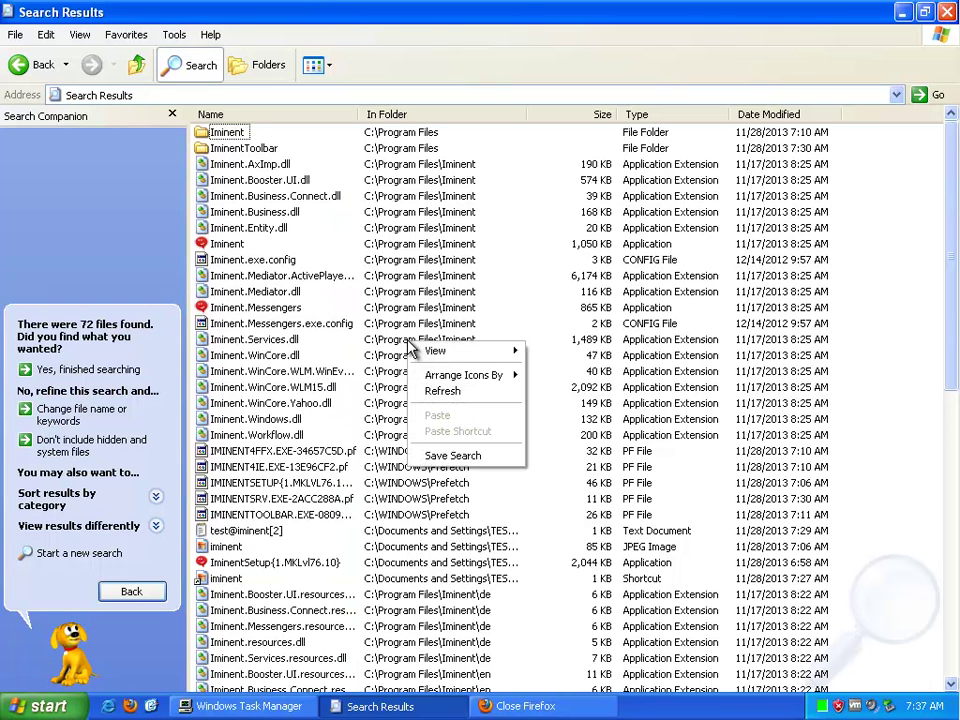
pyautogui.click(386, 360)
# Open the containing folder of Iminent.Services.dll from the search results, maximized, and show its contents as icons
pyautogui.click(262, 340)
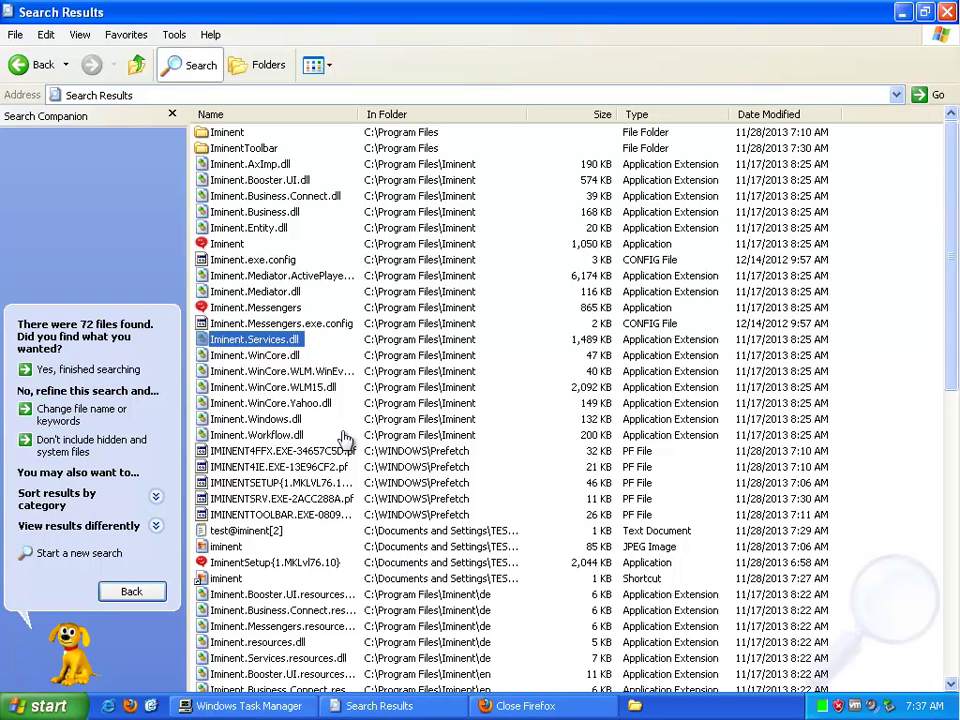
pyautogui.rightClick(282, 337)
pyautogui.click(290, 345)
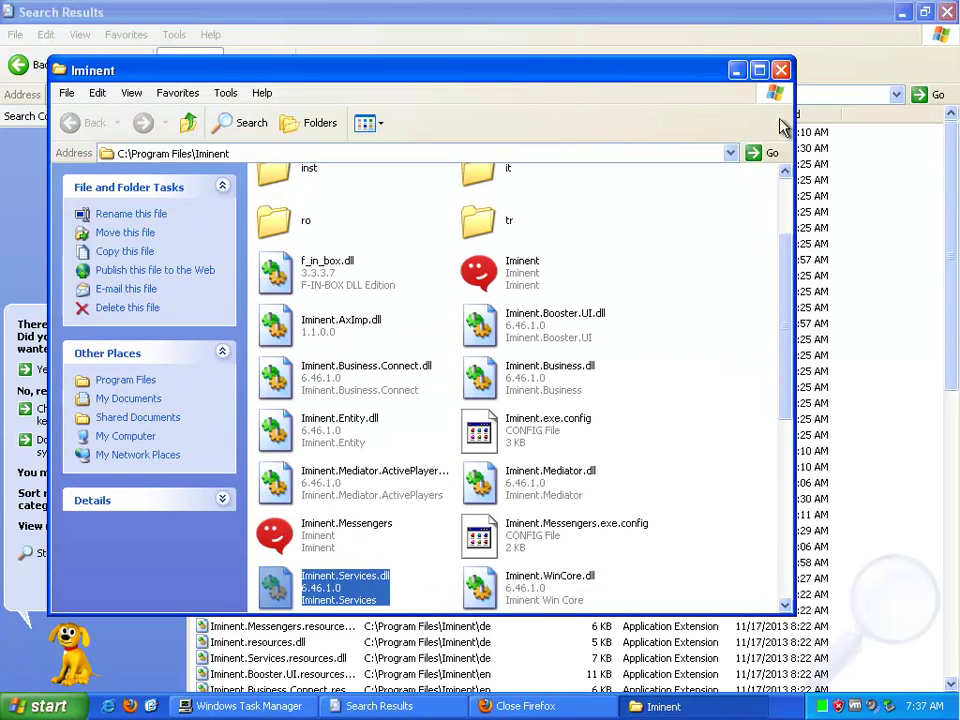
pyautogui.click(760, 71)
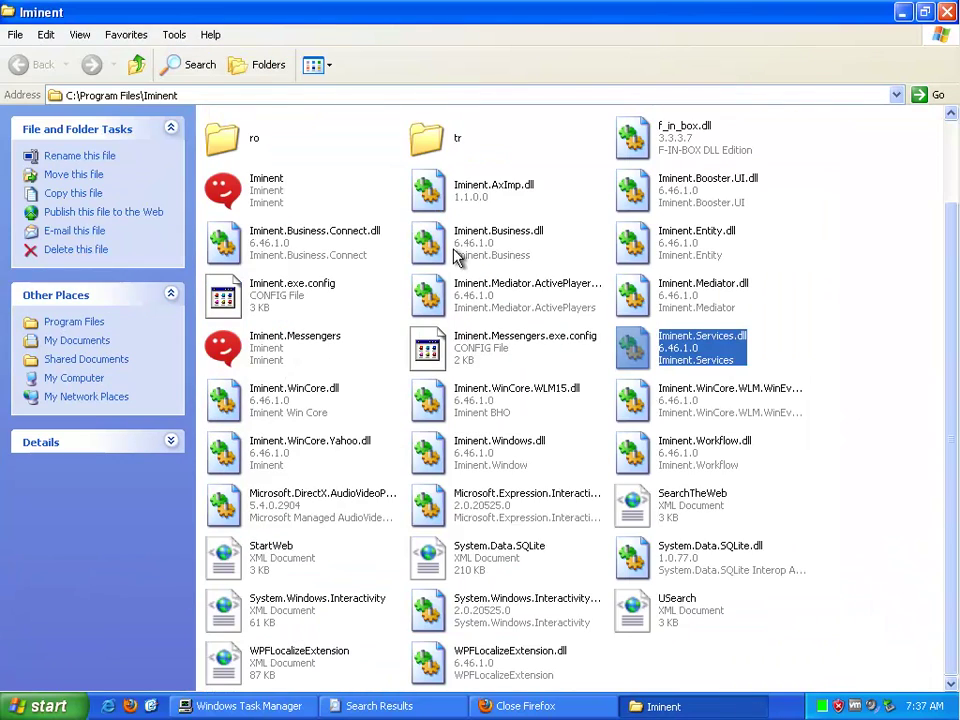
pyautogui.click(314, 64)
pyautogui.click(350, 124)
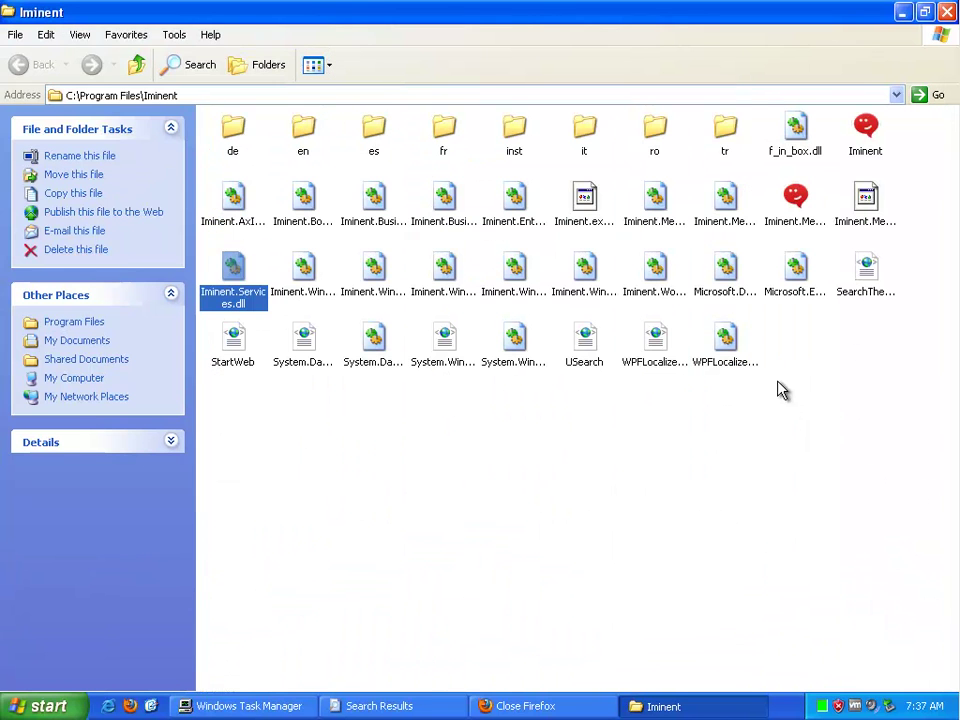
pyautogui.click(896, 465)
pyautogui.moveTo(896, 460); pyautogui.dragTo(205, 112)
pyautogui.click(207, 284)
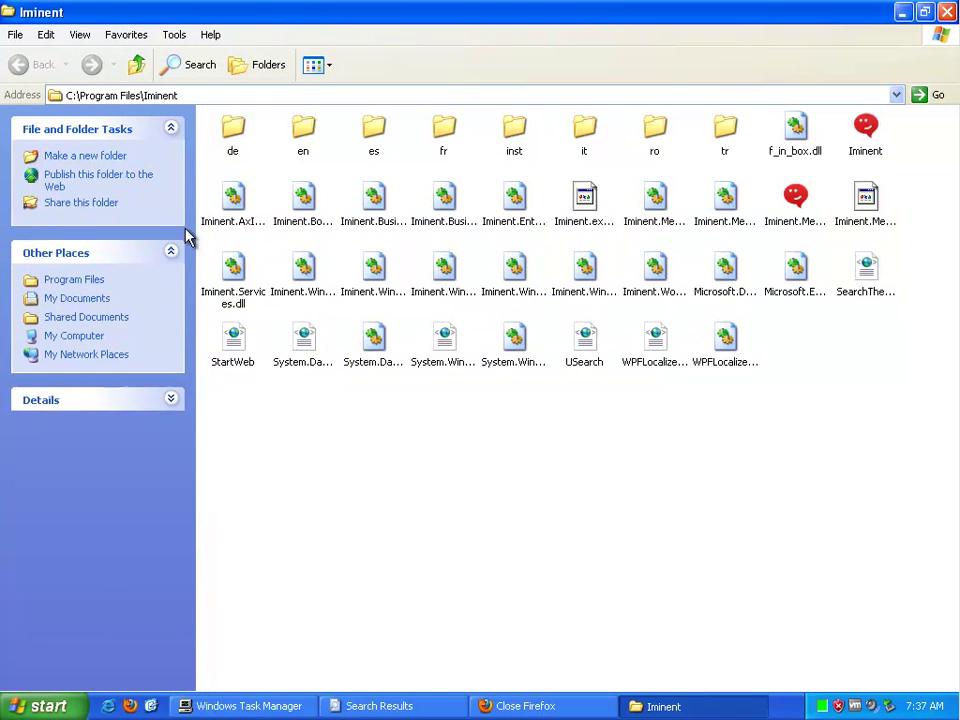
# Go up to C:\Program Files, reveal its hidden contents and delete the Iminent folder
pyautogui.click(137, 64)
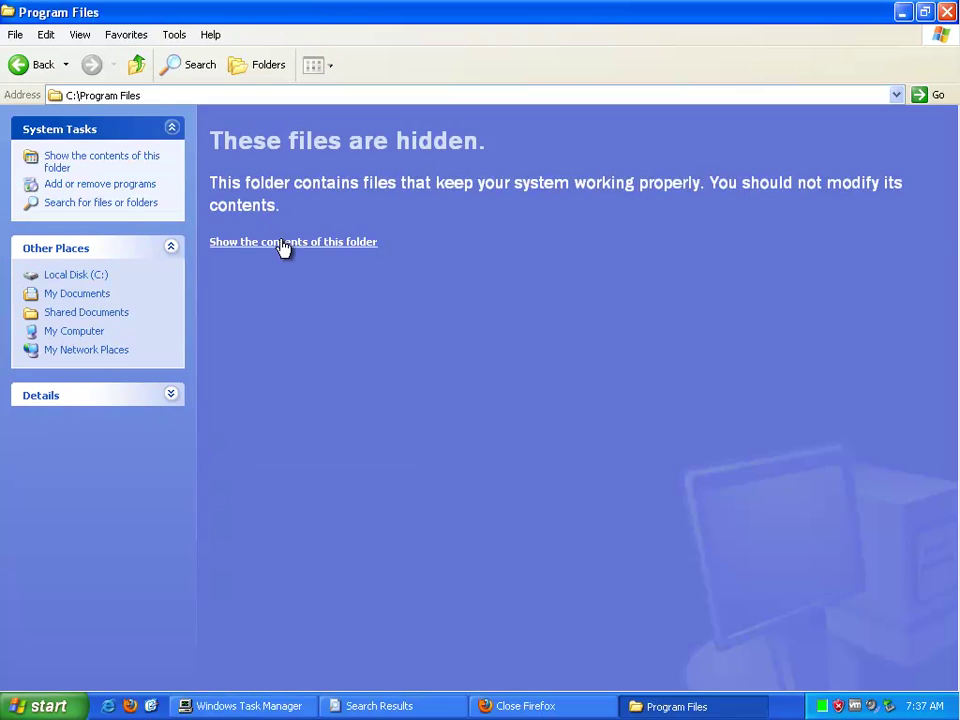
pyautogui.click(281, 242)
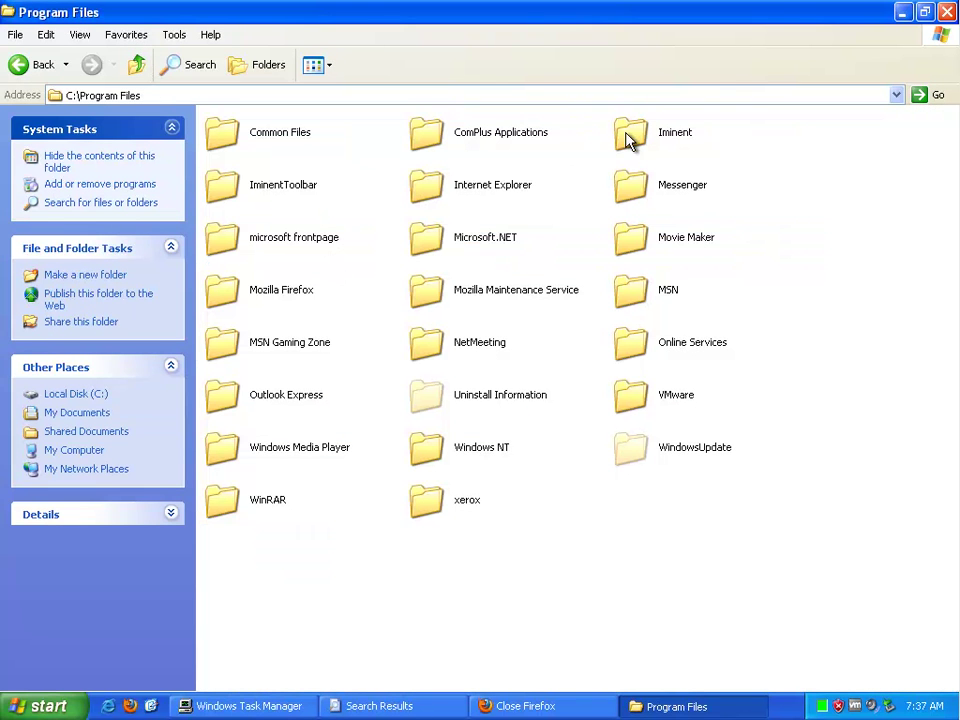
pyautogui.click(629, 137)
pyautogui.rightClick(631, 136)
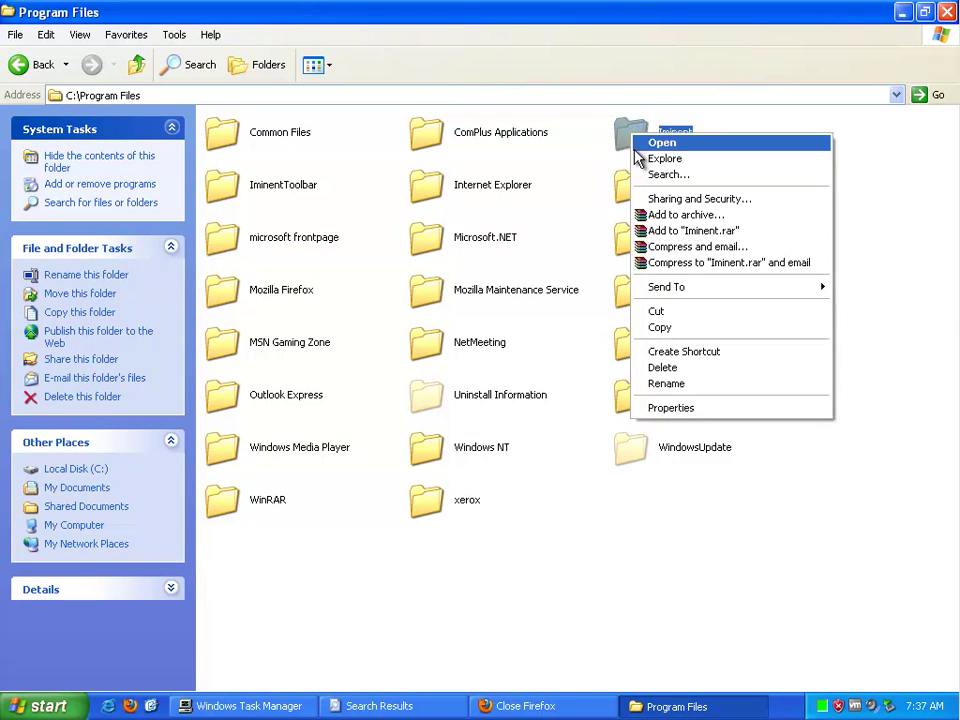
pyautogui.click(696, 372)
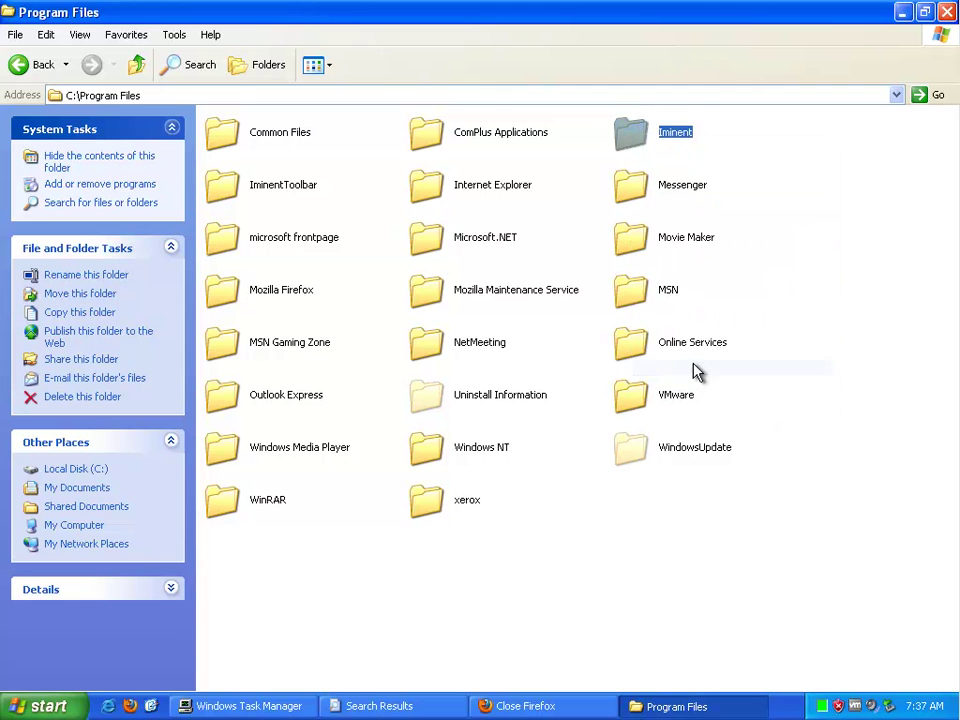
pyautogui.click(551, 394)
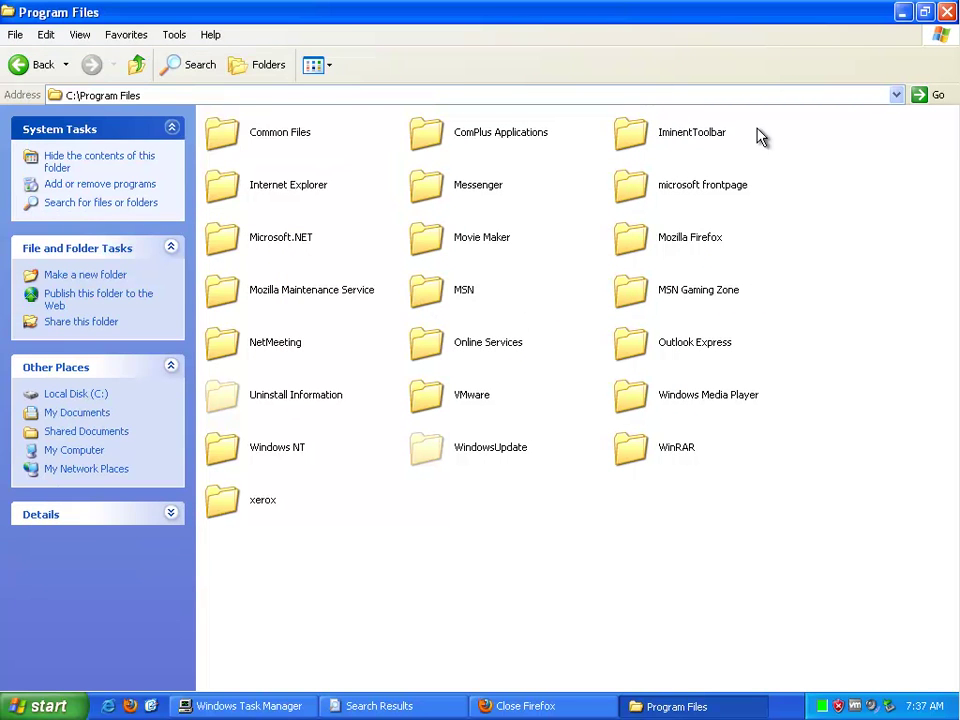
# Delete the IminentToolbar folder from Program Files and close the folder window
pyautogui.click(667, 138)
pyautogui.press('Delete')
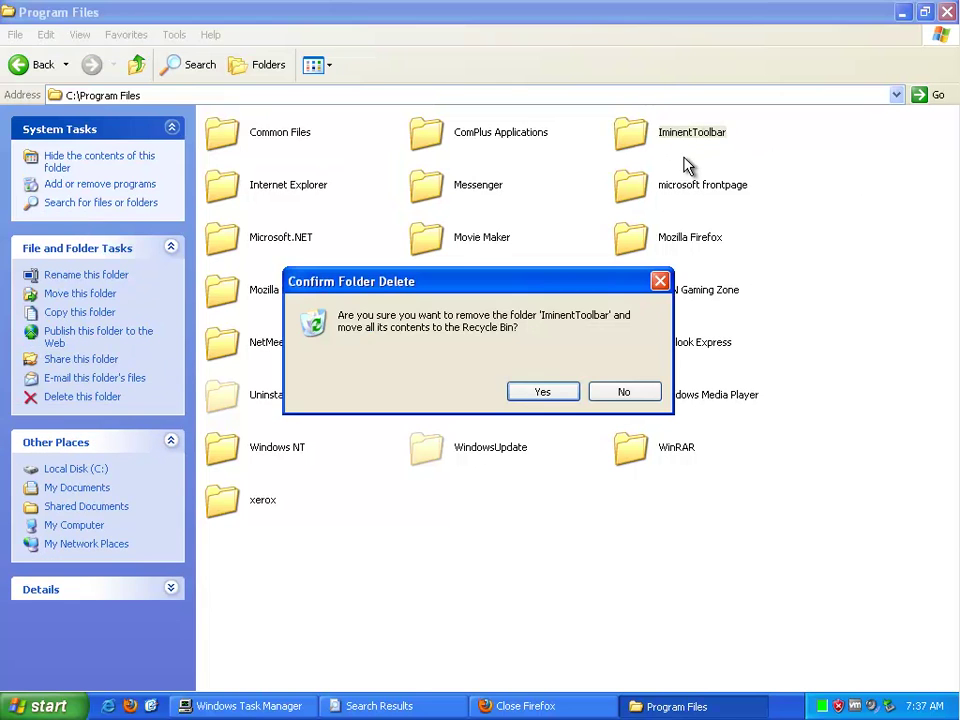
pyautogui.press('Return')
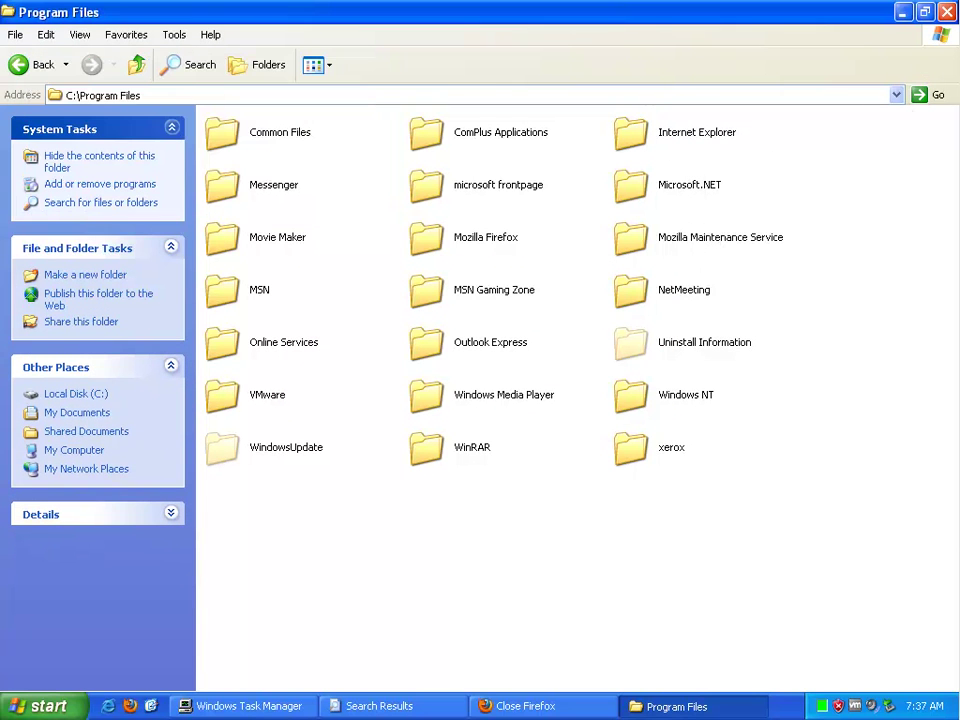
pyautogui.click(948, 14)
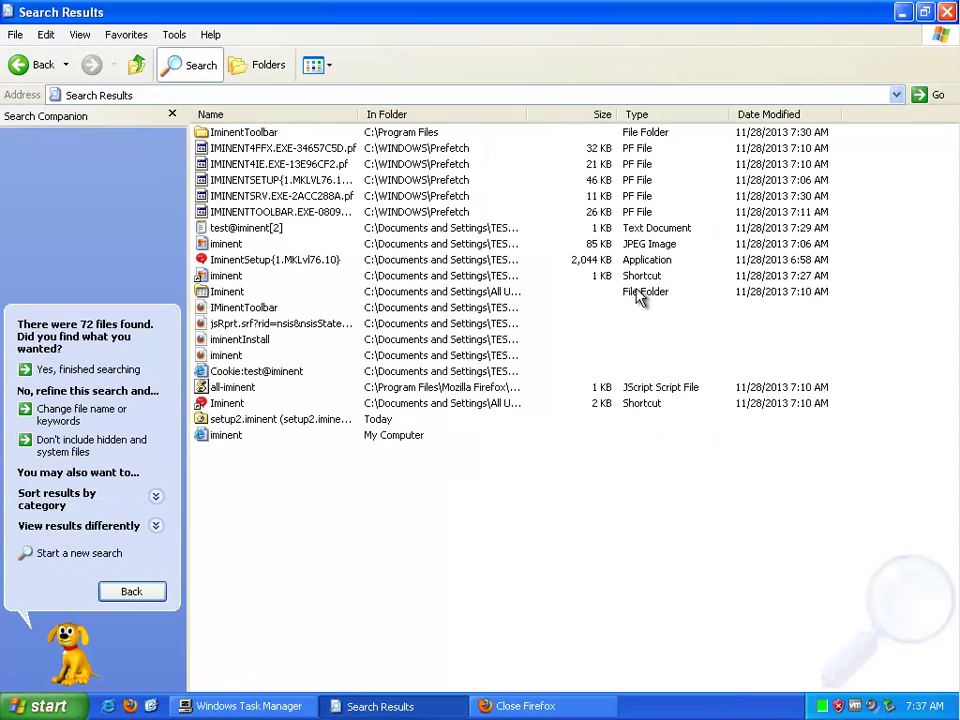
# Try to delete all remaining Iminent search results at once, then close the Search Results and Close Firefox windows
pyautogui.moveTo(250, 495); pyautogui.dragTo(219, 153)
pyautogui.rightClick(219, 153)
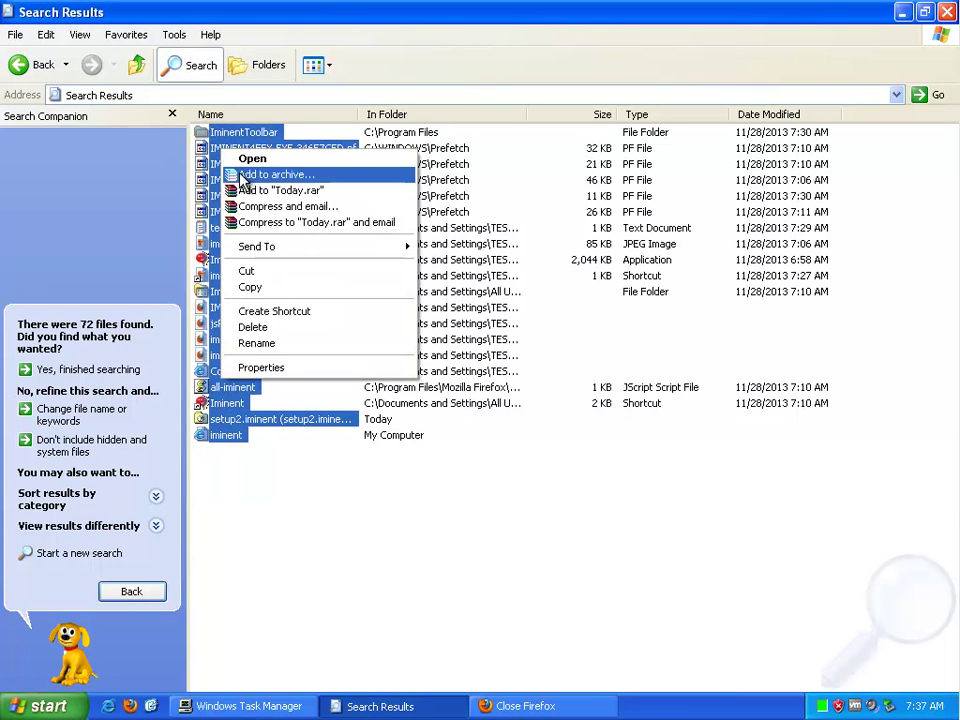
pyautogui.click(287, 324)
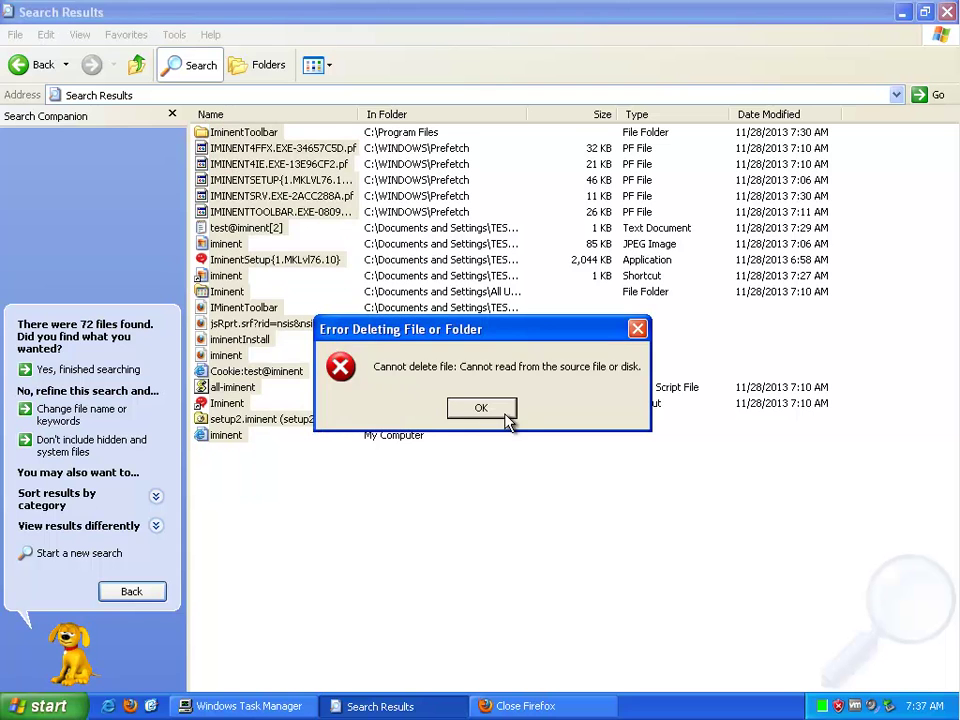
pyautogui.click(490, 416)
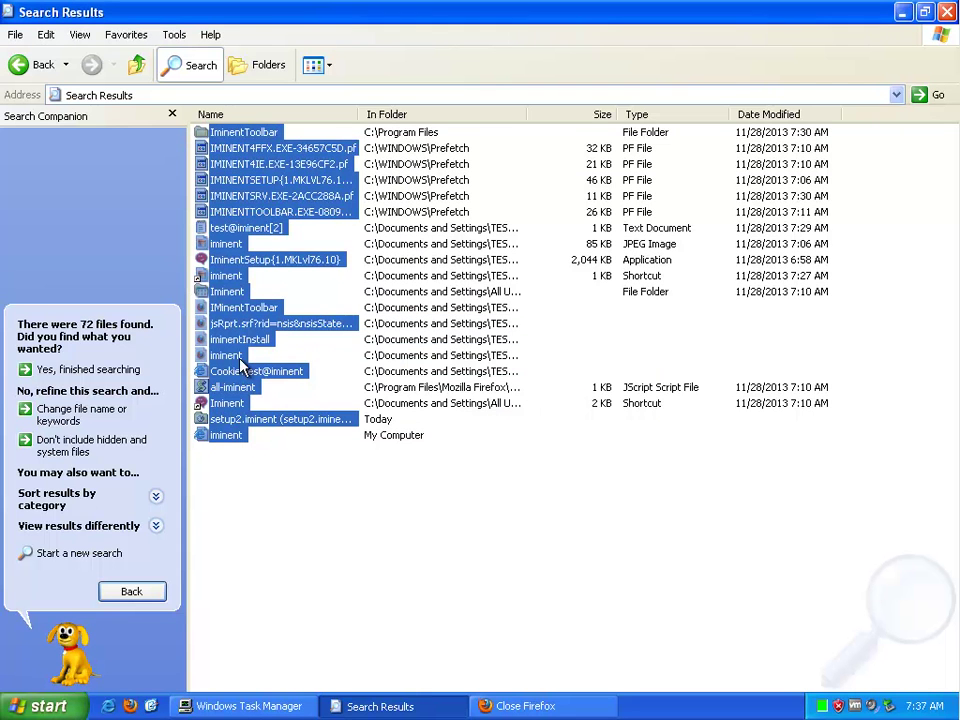
pyautogui.click(947, 12)
pyautogui.click(490, 377)
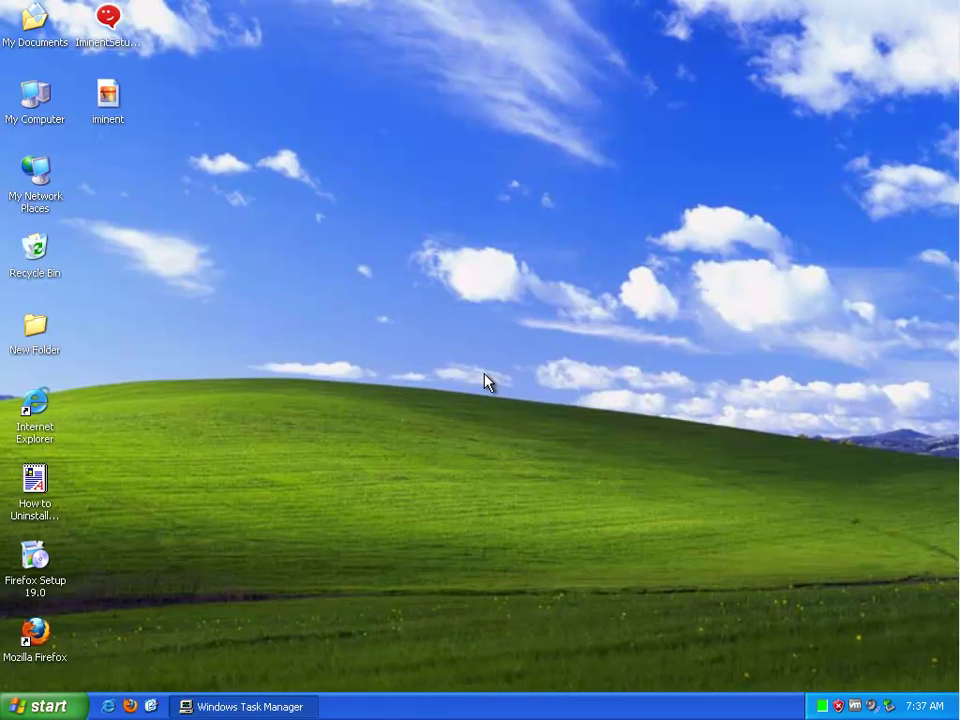
# Empty the Recycle Bin from the desktop
pyautogui.rightClick(34, 248)
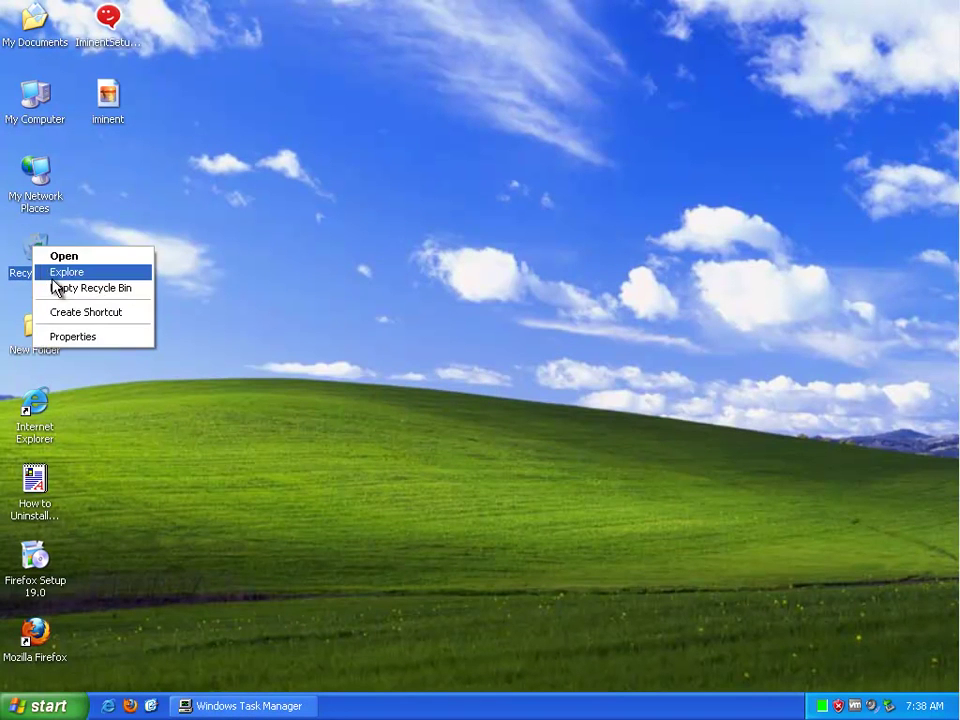
pyautogui.click(86, 285)
pyautogui.click(575, 393)
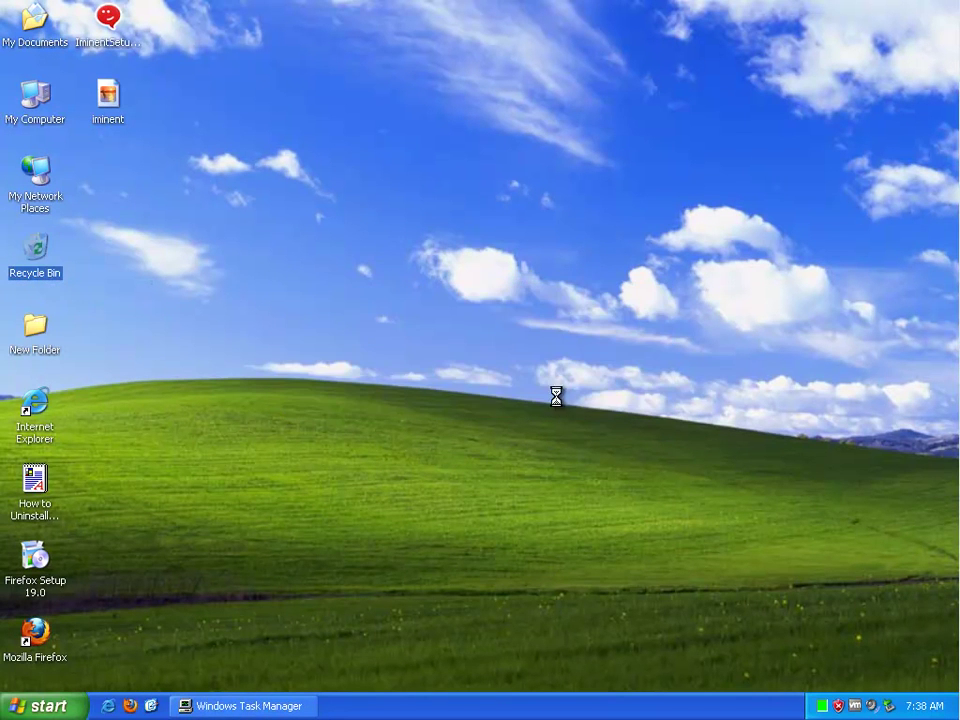
pyautogui.click(48, 706)
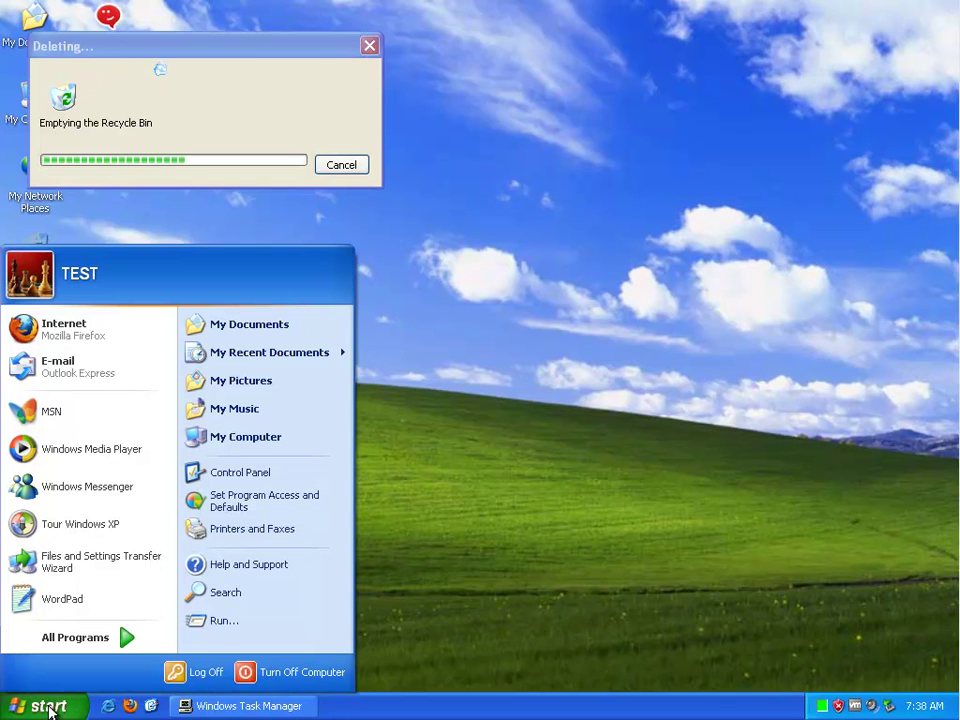
pyautogui.click(272, 684)
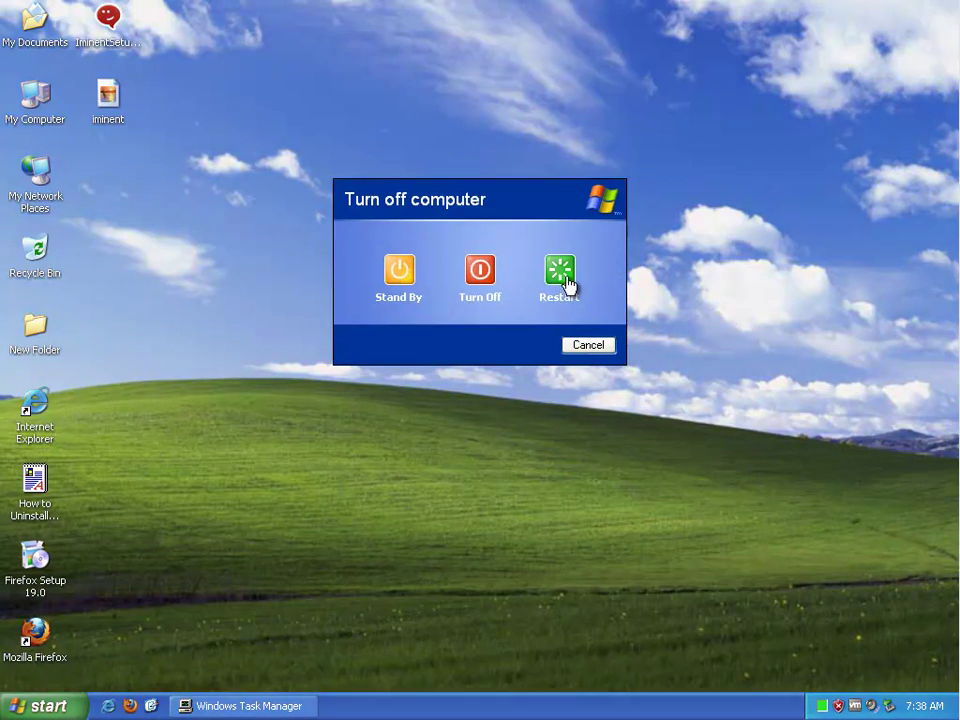
pyautogui.click(590, 350)
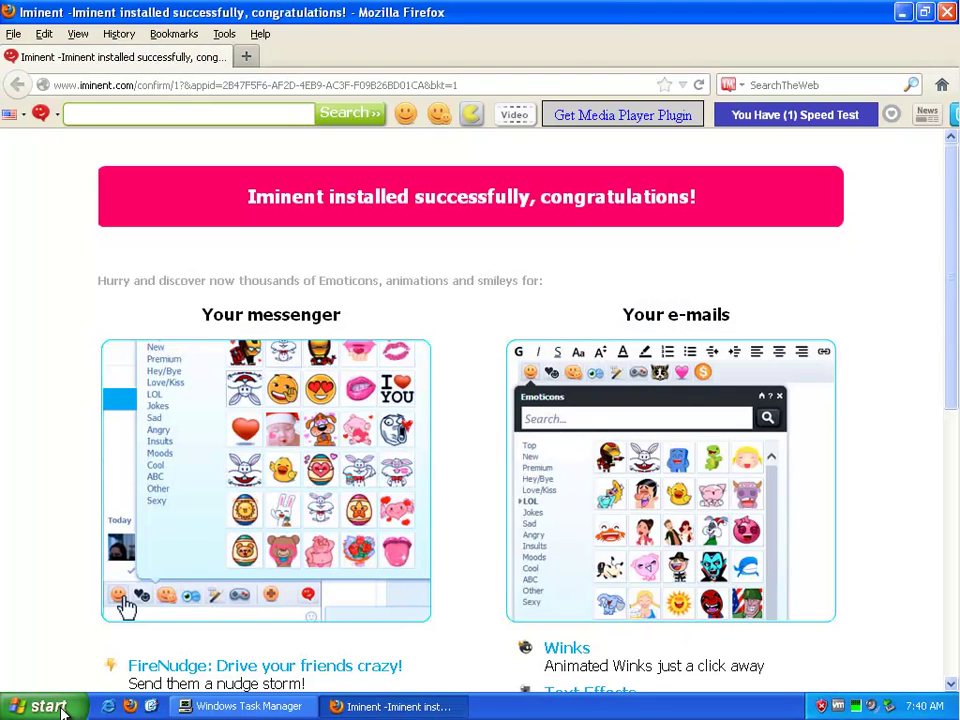
# Open Add or Remove Programs from the Control Panel
pyautogui.click(56, 709)
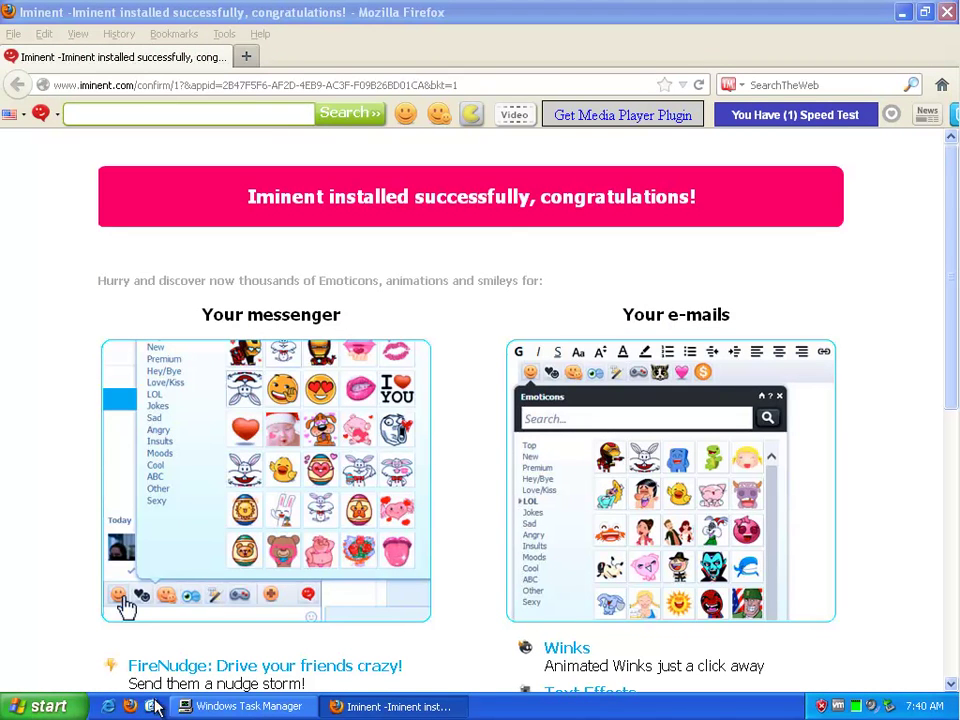
pyautogui.click(40, 706)
pyautogui.click(40, 706)
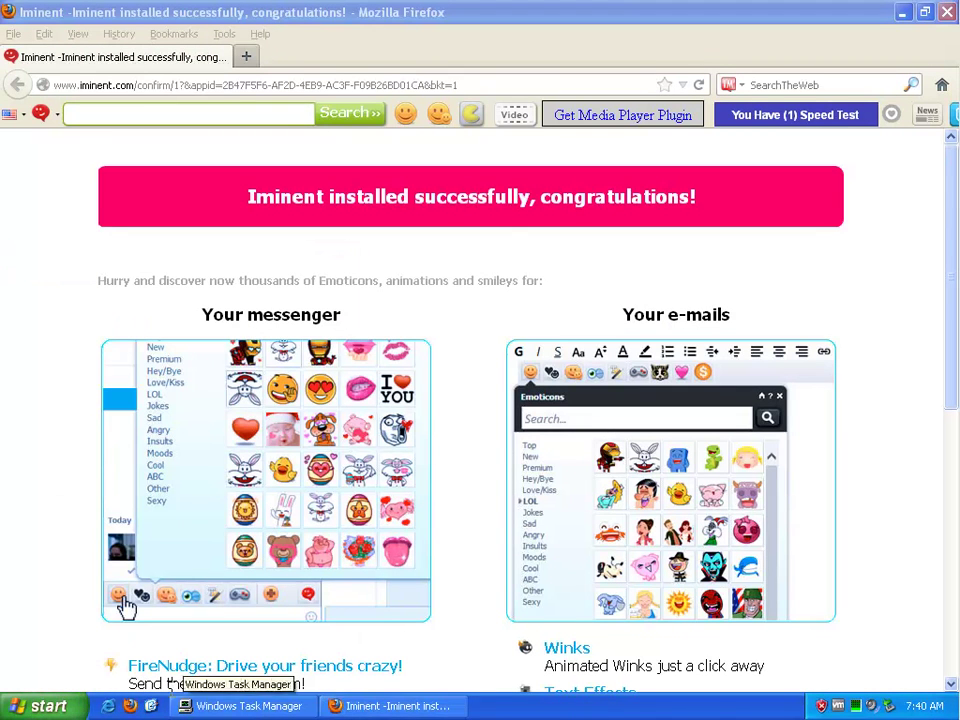
pyautogui.click(40, 706)
pyautogui.click(289, 472)
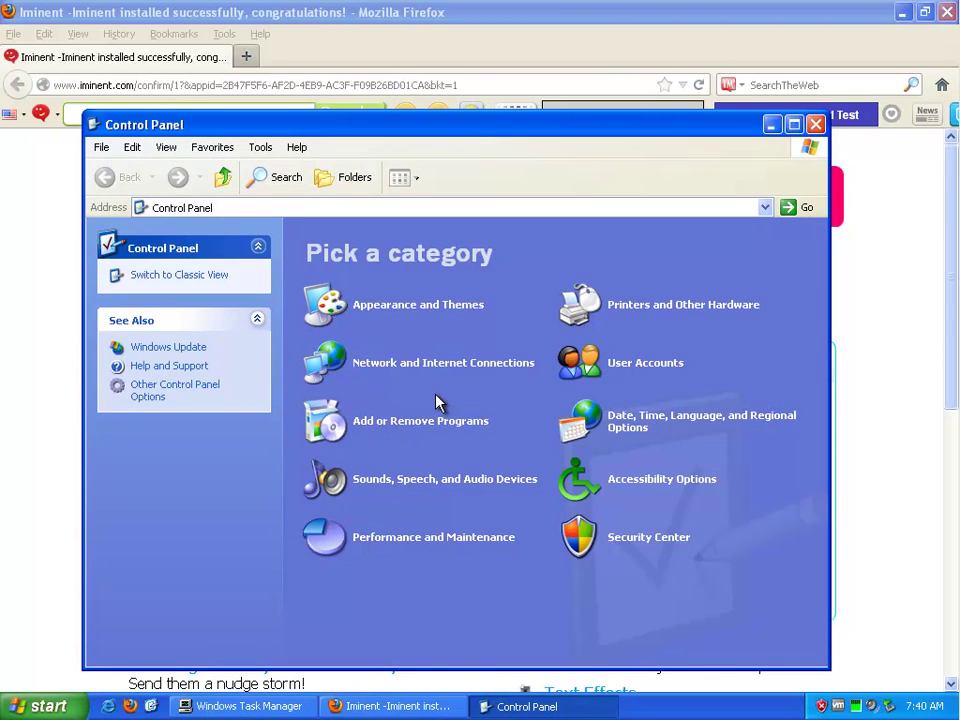
pyautogui.click(436, 402)
# Try to remove the Iminent program from the list of installed programs and move the uninstall message aside over the browser
pyautogui.click(322, 252)
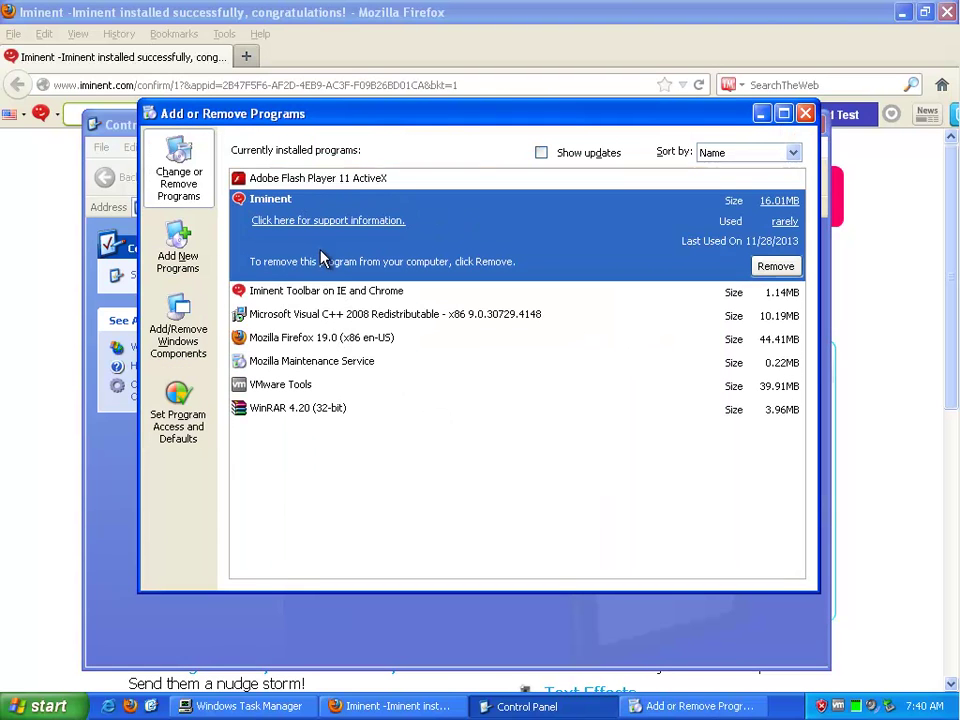
pyautogui.click(370, 290)
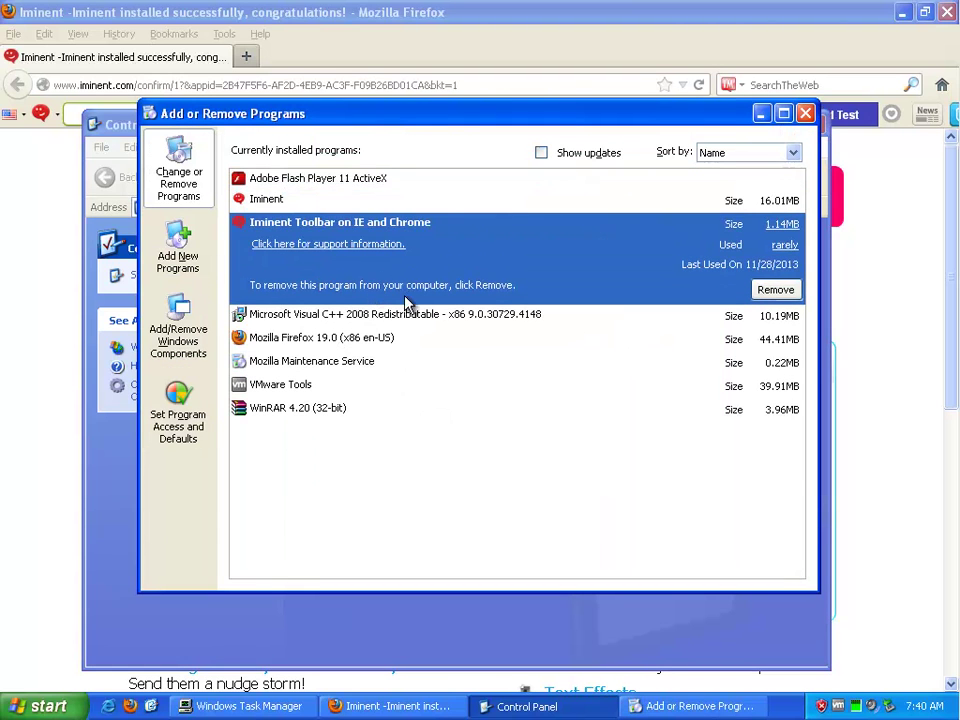
pyautogui.click(302, 199)
pyautogui.click(775, 267)
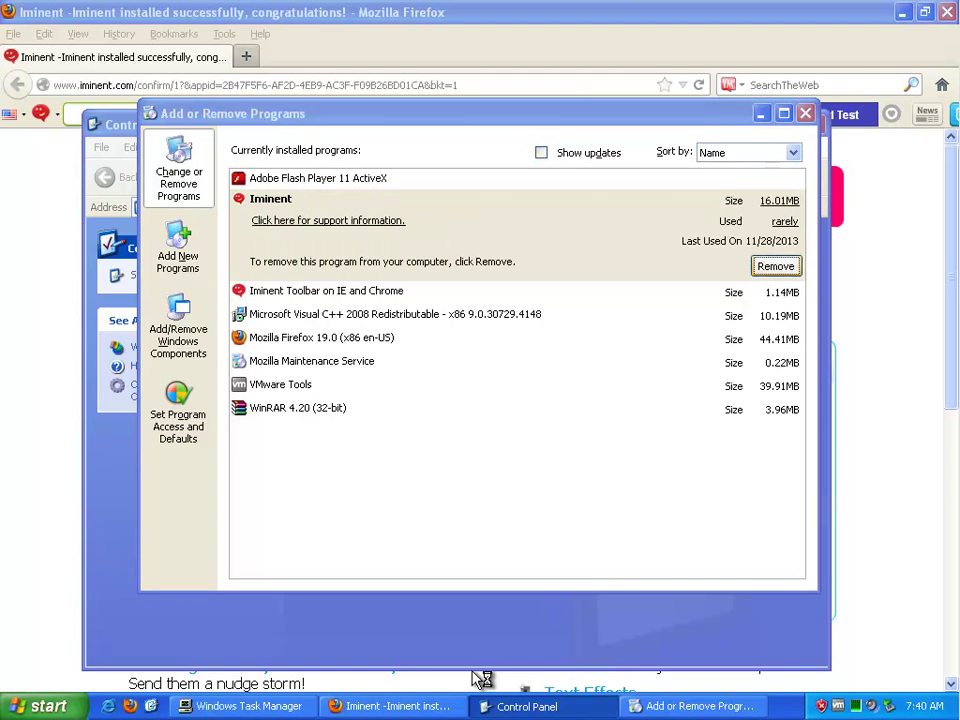
pyautogui.click(398, 706)
pyautogui.click(679, 706)
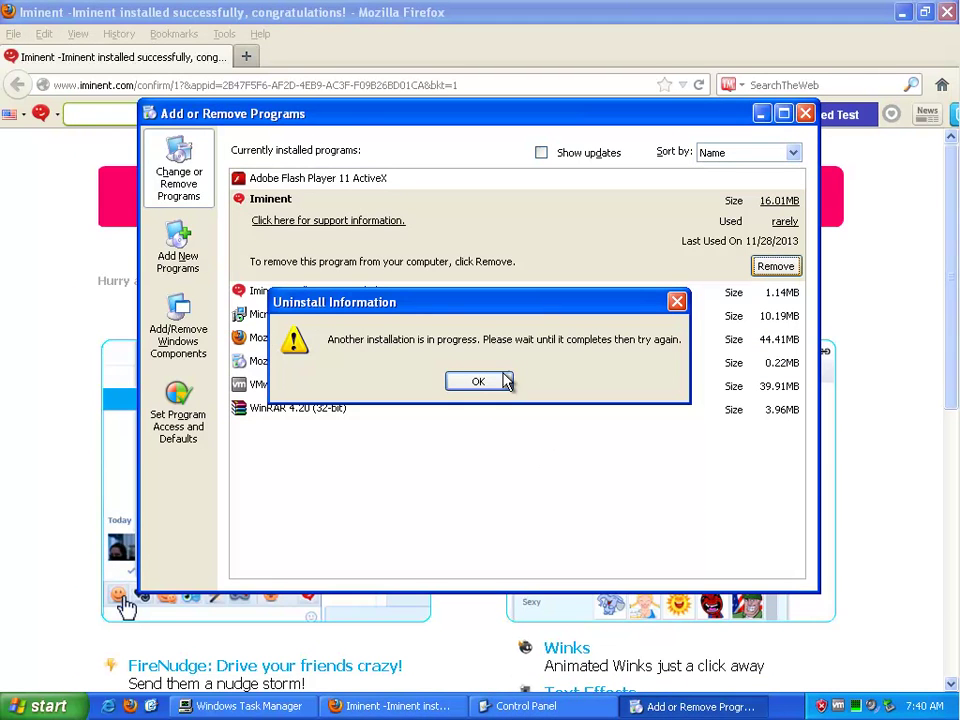
pyautogui.click(390, 707)
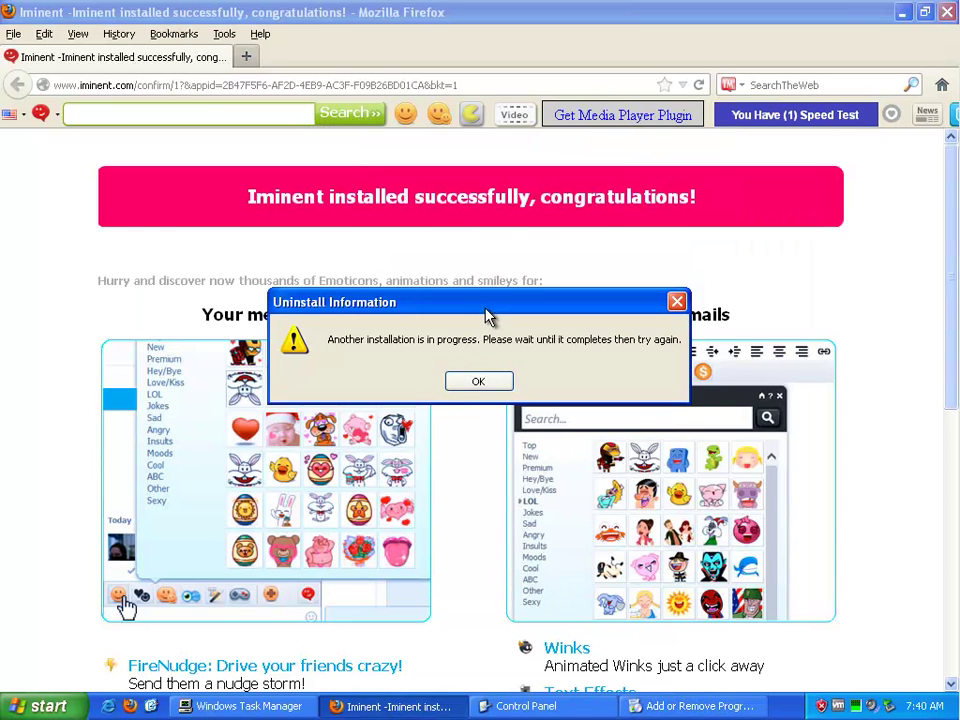
pyautogui.moveTo(486, 316); pyautogui.dragTo(450, 246)
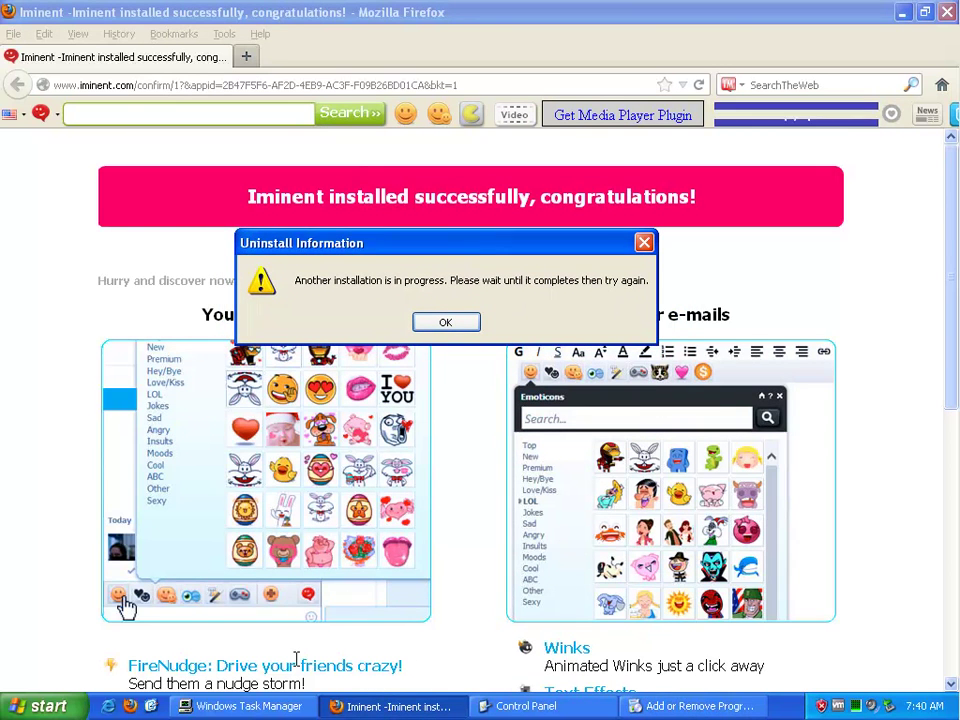
# End the dotNetFx40_Clien... process in Task Manager, minimize it and dismiss the Uninstall Information message
pyautogui.click(240, 706)
pyautogui.moveTo(268, 28); pyautogui.dragTo(500, 367)
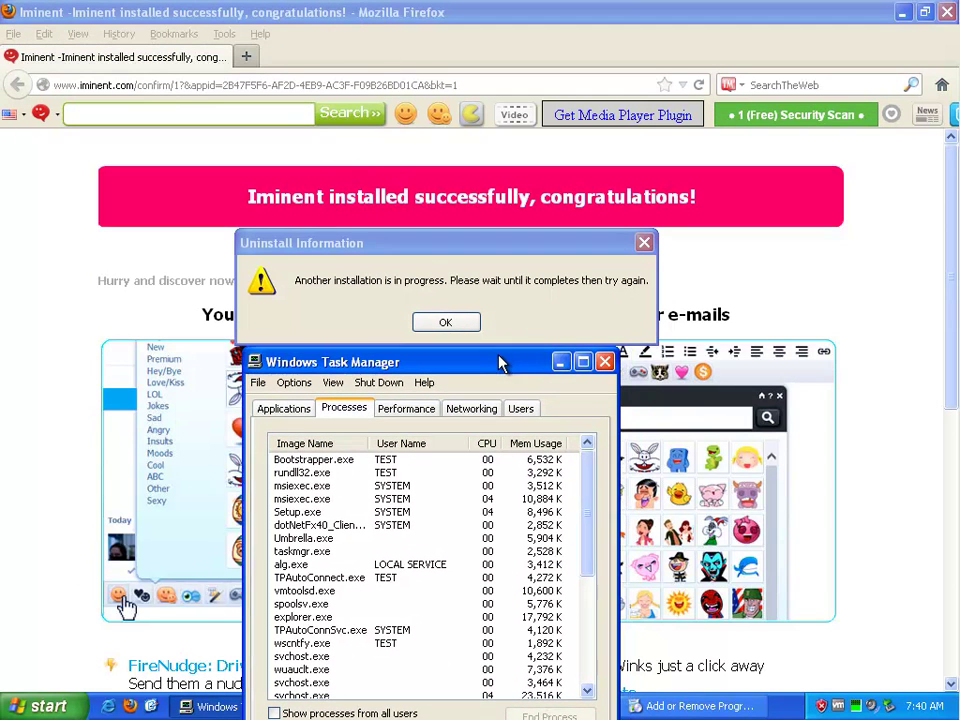
pyautogui.click(325, 526)
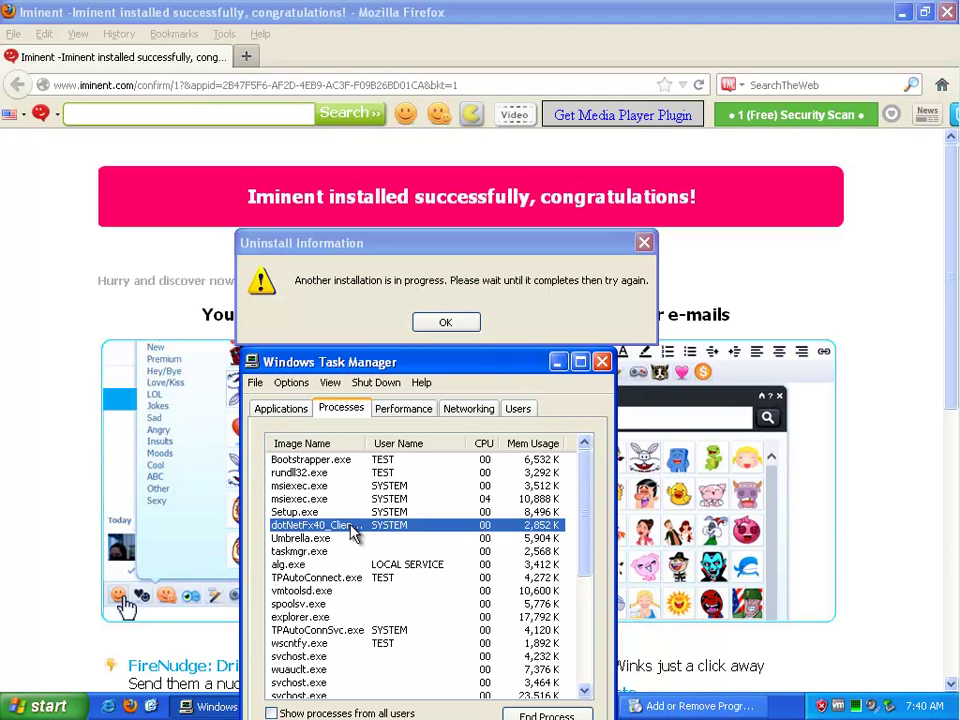
pyautogui.press('Delete')
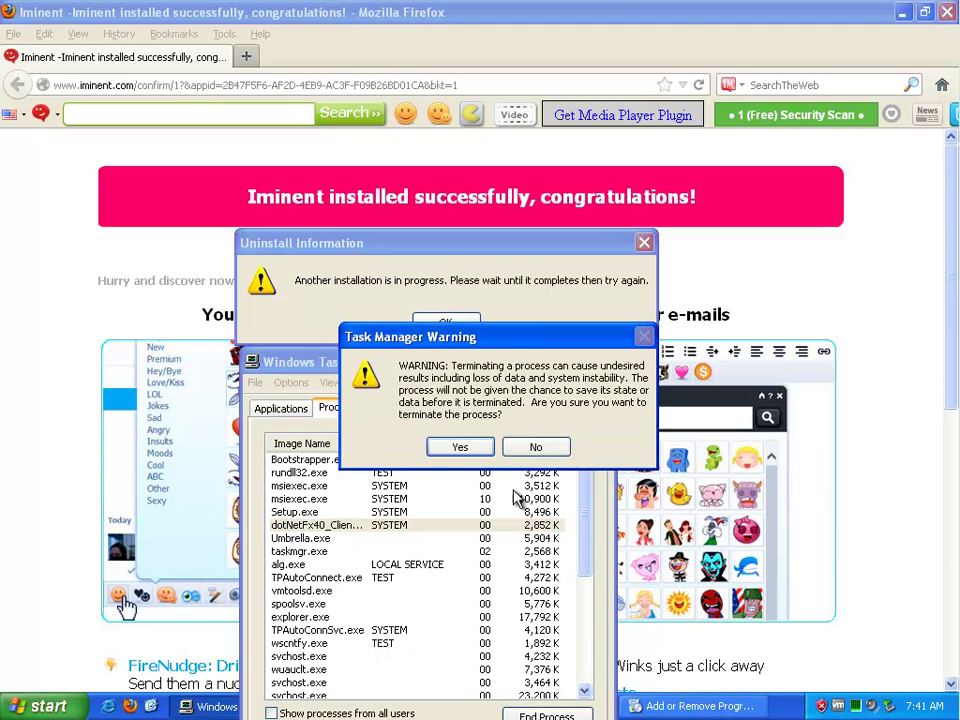
pyautogui.click(459, 446)
pyautogui.click(557, 362)
pyautogui.click(445, 321)
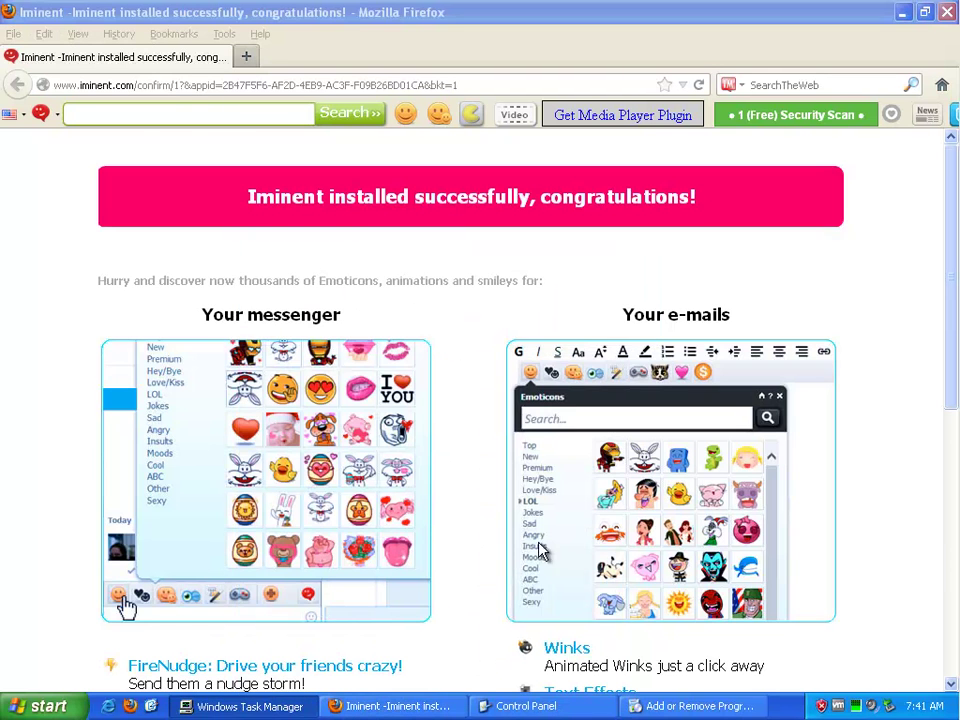
# Start the removal of Iminent again from Add or Remove Programs and reposition its uninstaller window over the browser
pyautogui.click(636, 706)
pyautogui.click(776, 266)
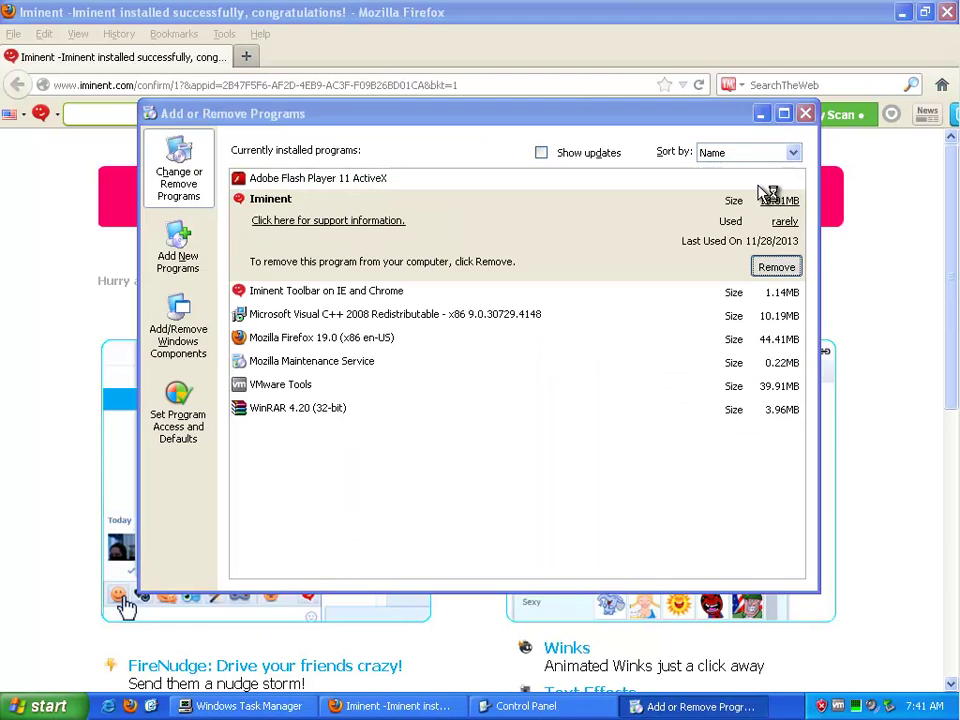
pyautogui.click(375, 706)
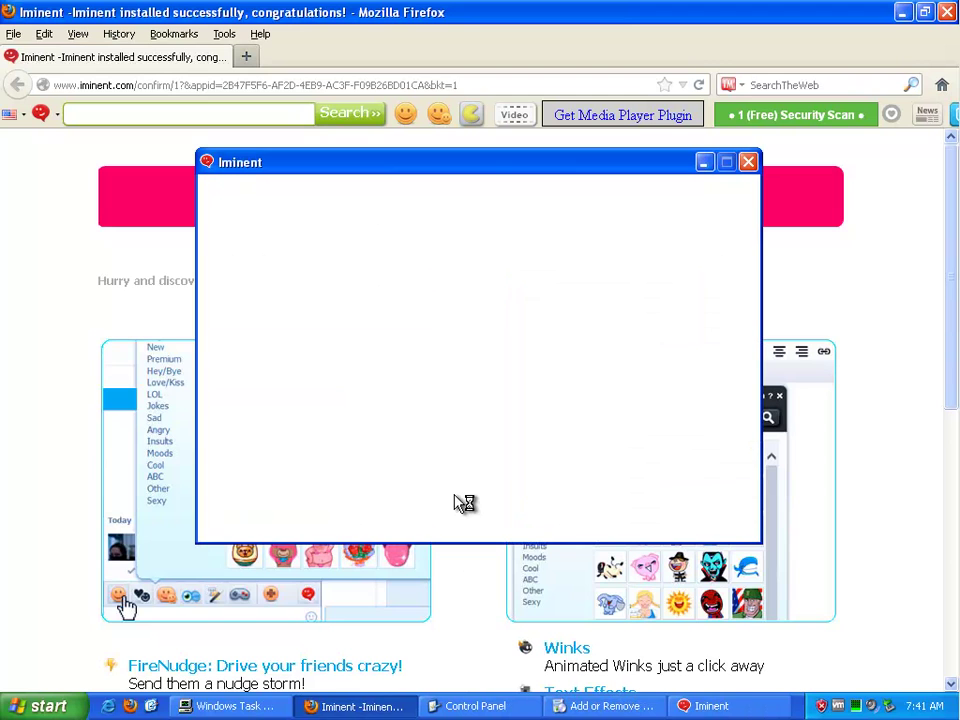
pyautogui.moveTo(480, 163); pyautogui.dragTo(380, 247)
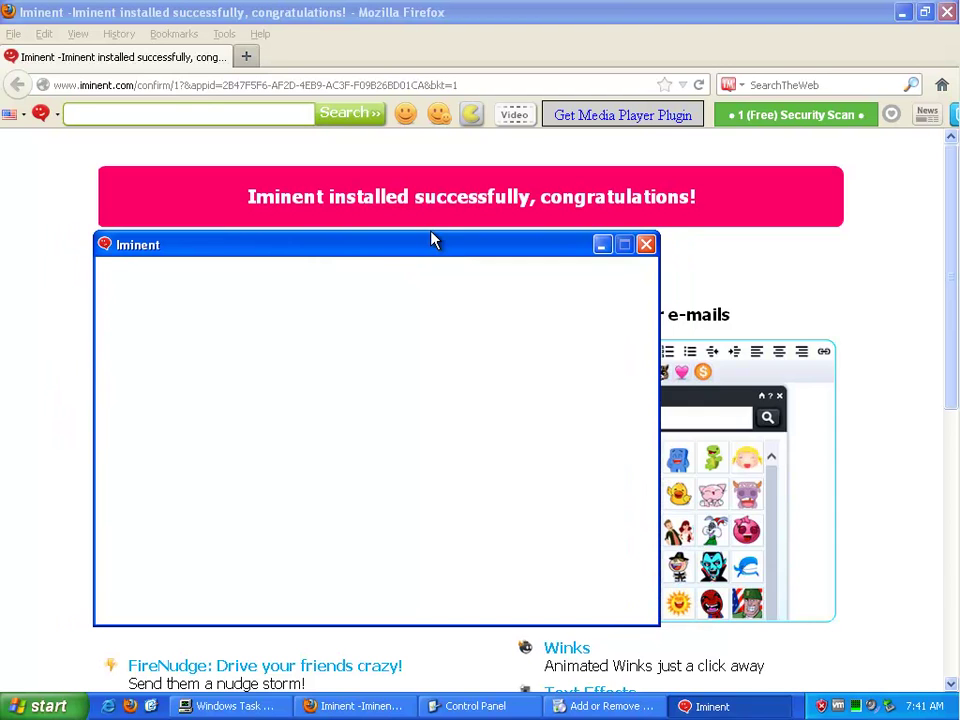